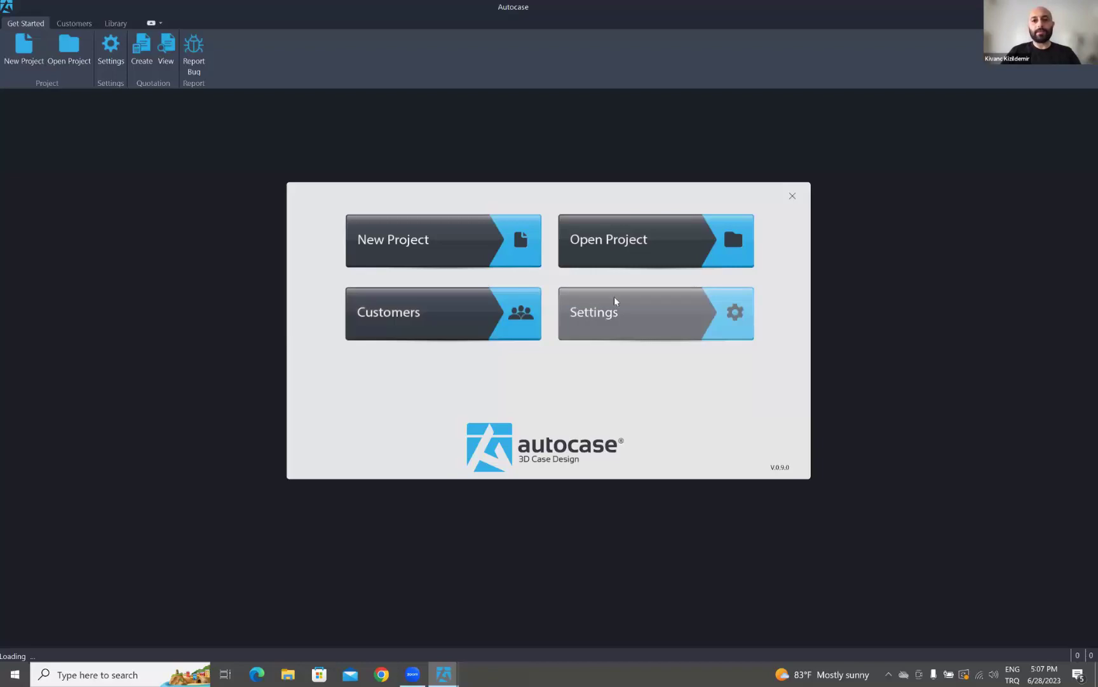
- Create a new project named 'Inventor OEM Demo' using the second case layout
click(445, 243)
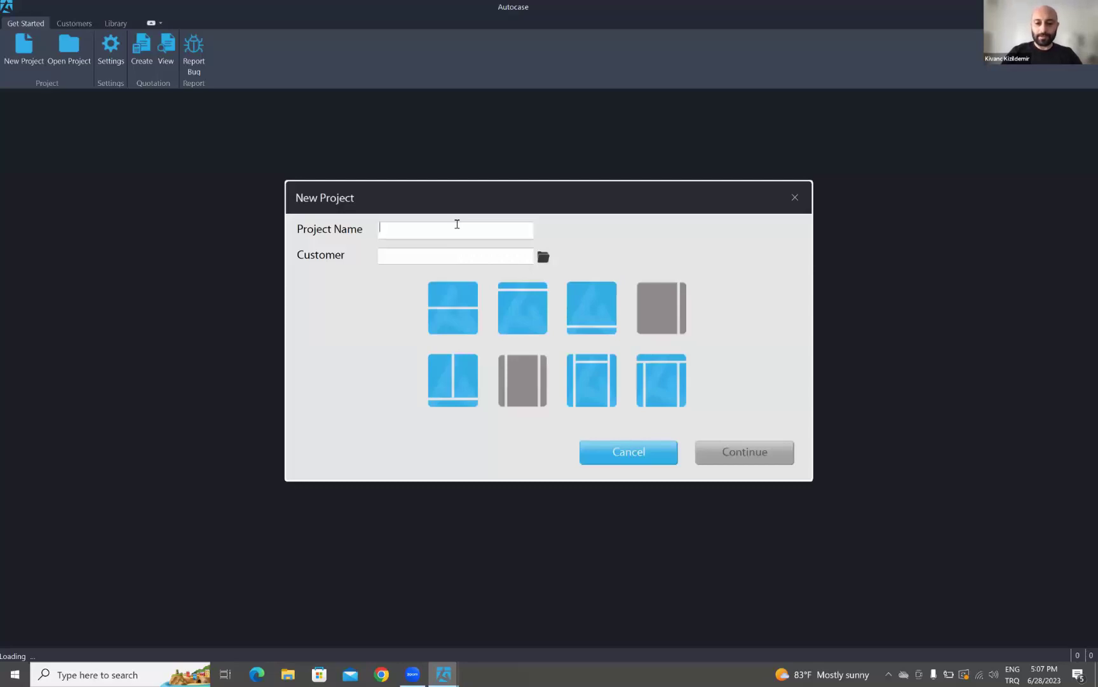
text(Inventor OEM Demo)
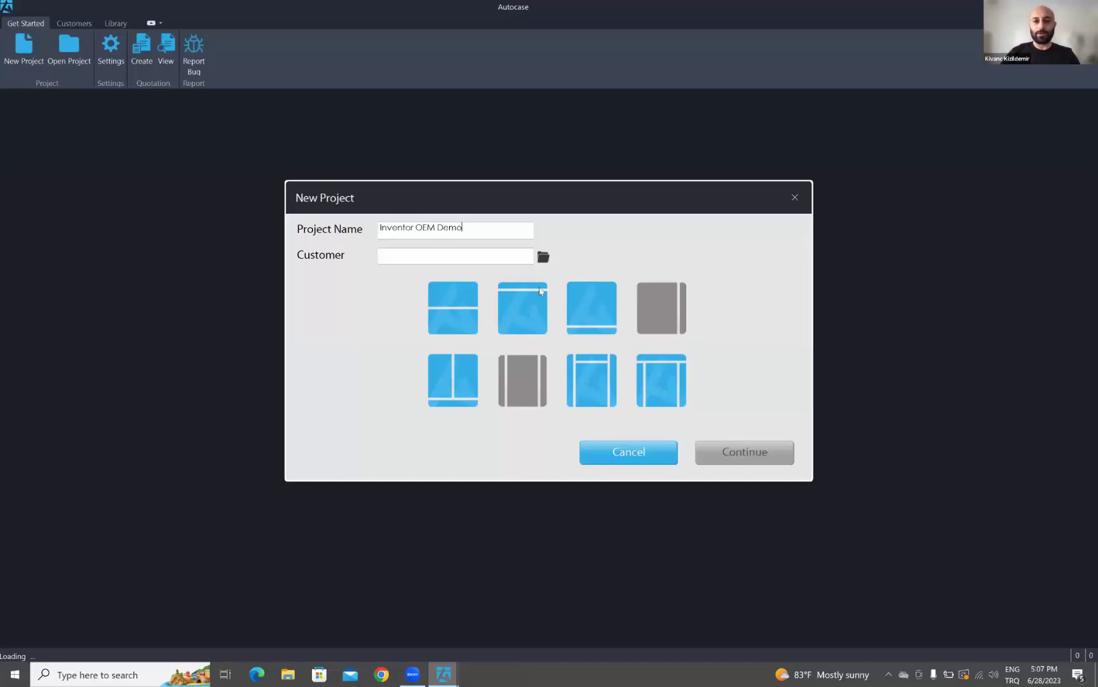
click(532, 314)
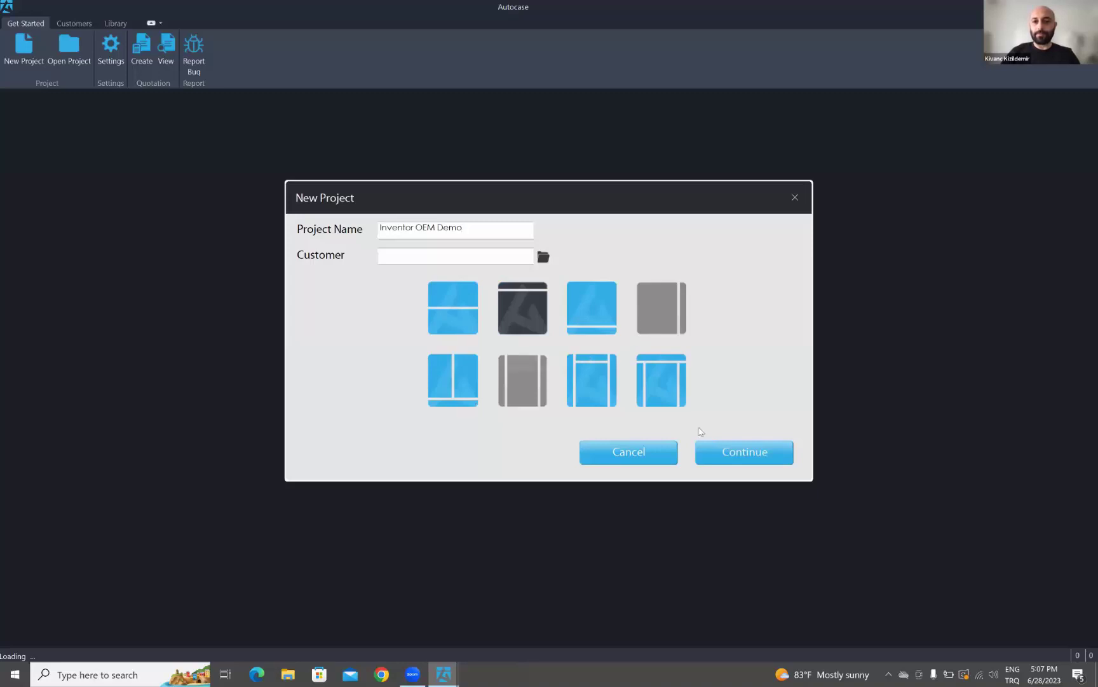
click(746, 454)
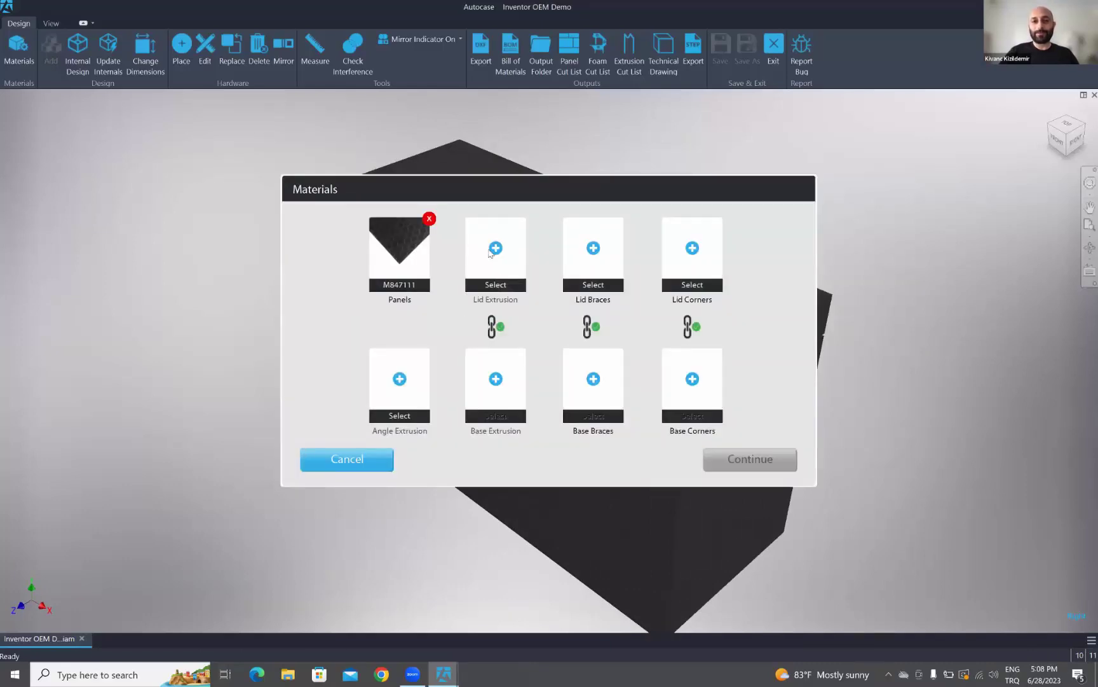
- Choose E0825 for the lid and base extrusions and 6111 for the angle extrusion
click(495, 249)
click(340, 114)
click(481, 357)
click(400, 378)
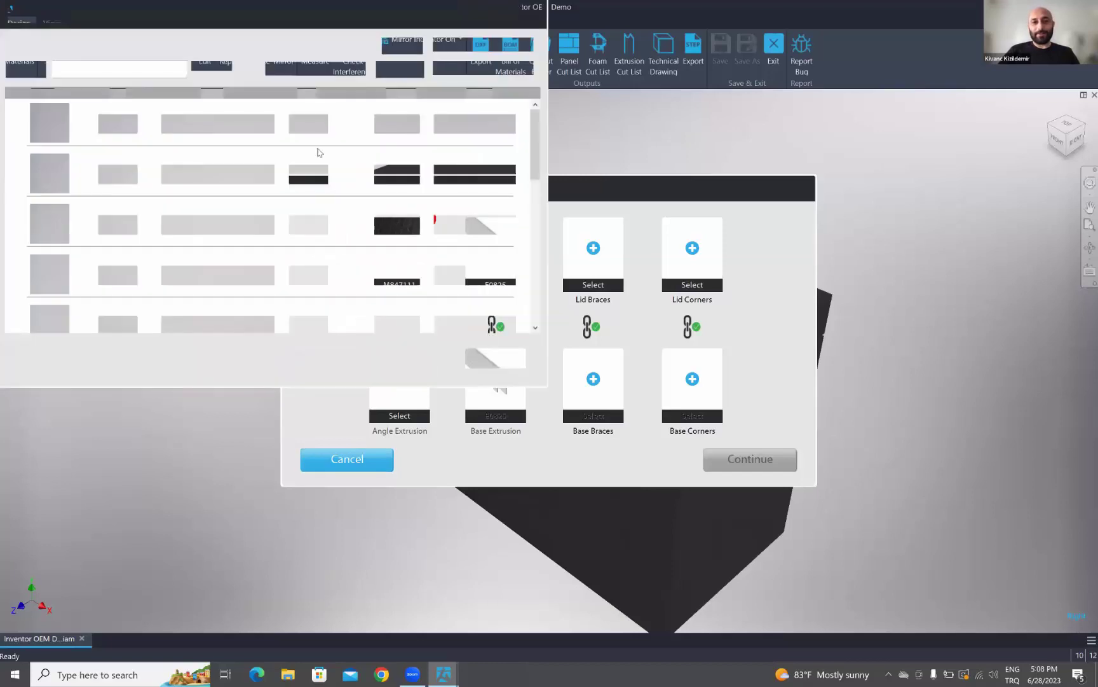
click(472, 359)
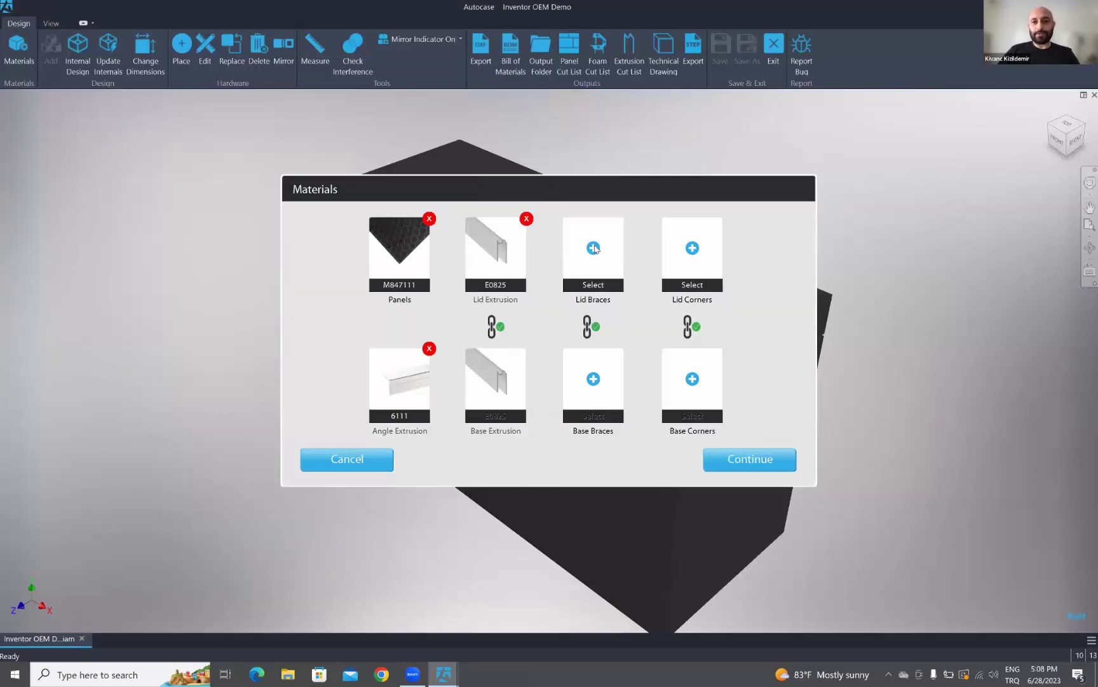
- Choose B1123 lid braces and C0650Z ball corners, then generate the case model
click(595, 270)
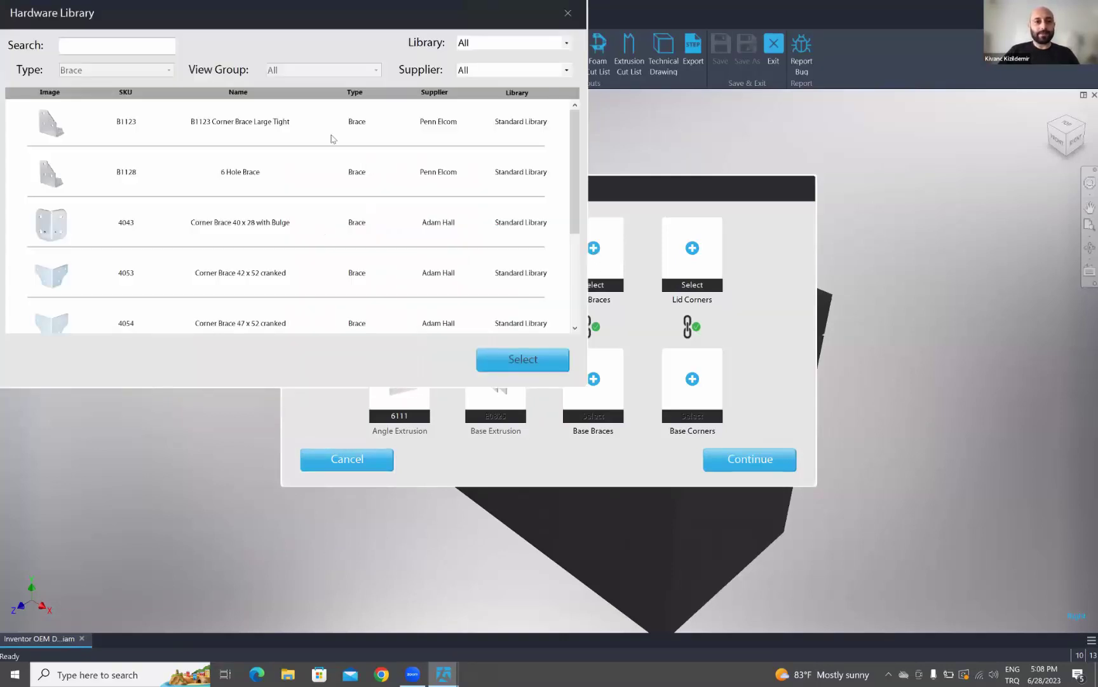
click(407, 117)
click(522, 360)
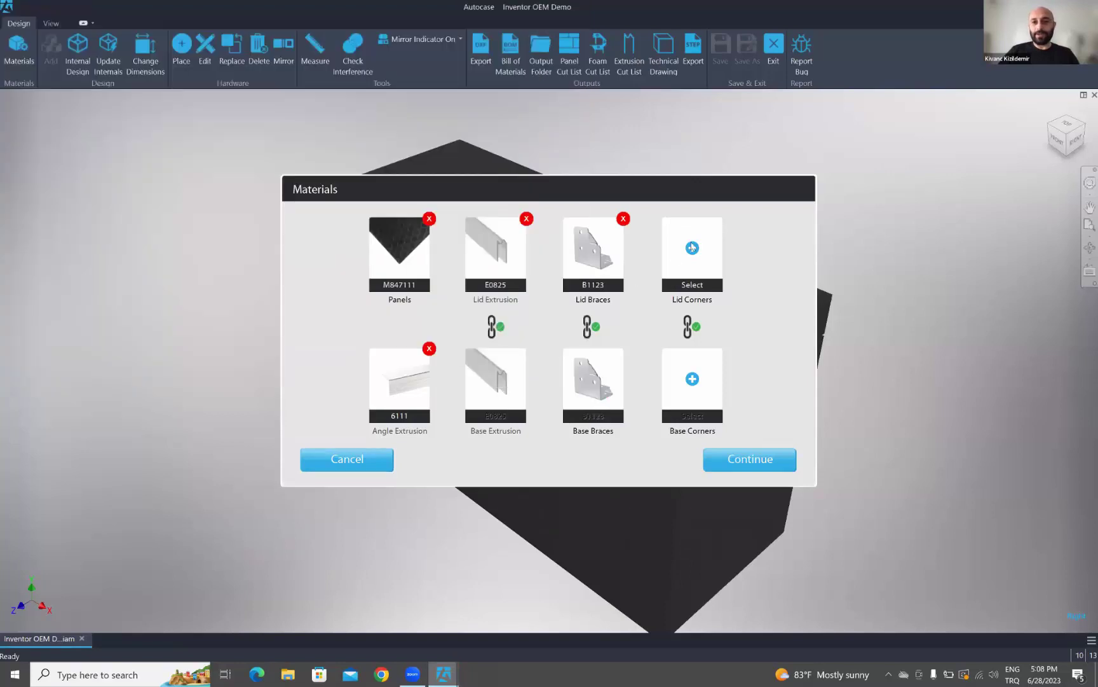
click(692, 261)
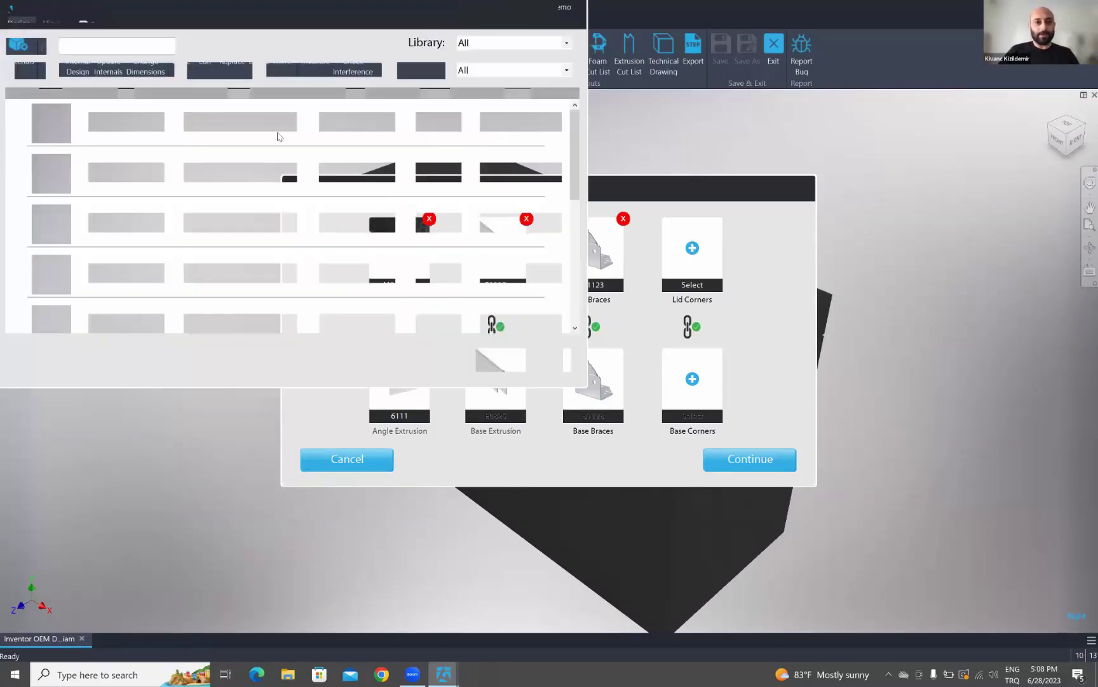
click(135, 224)
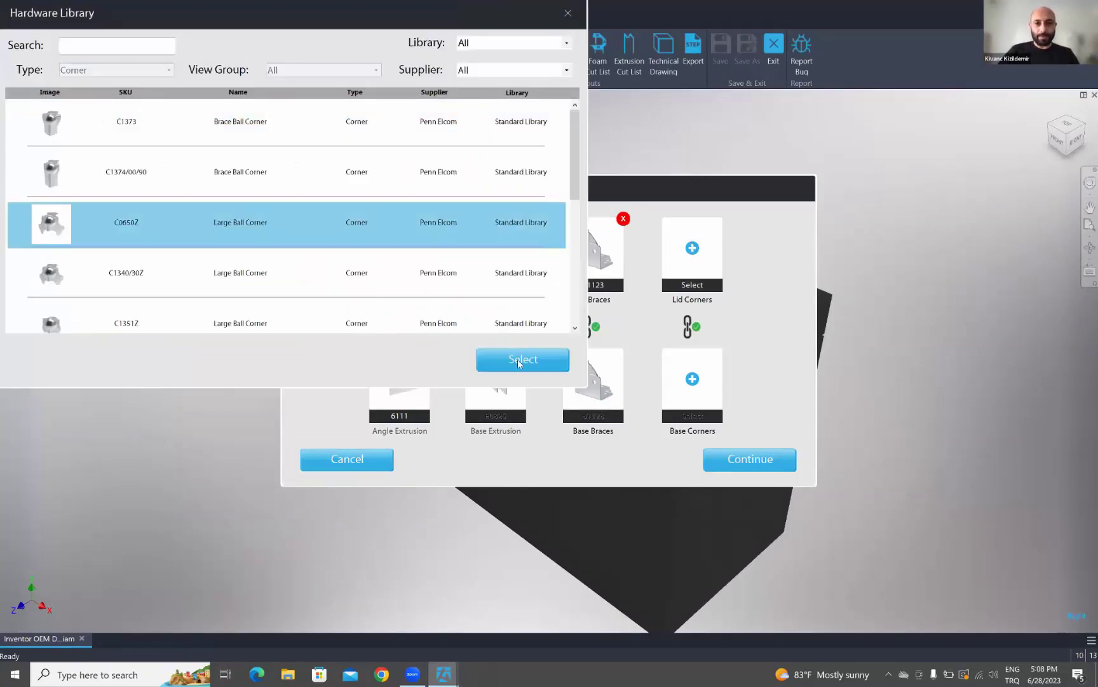
click(520, 360)
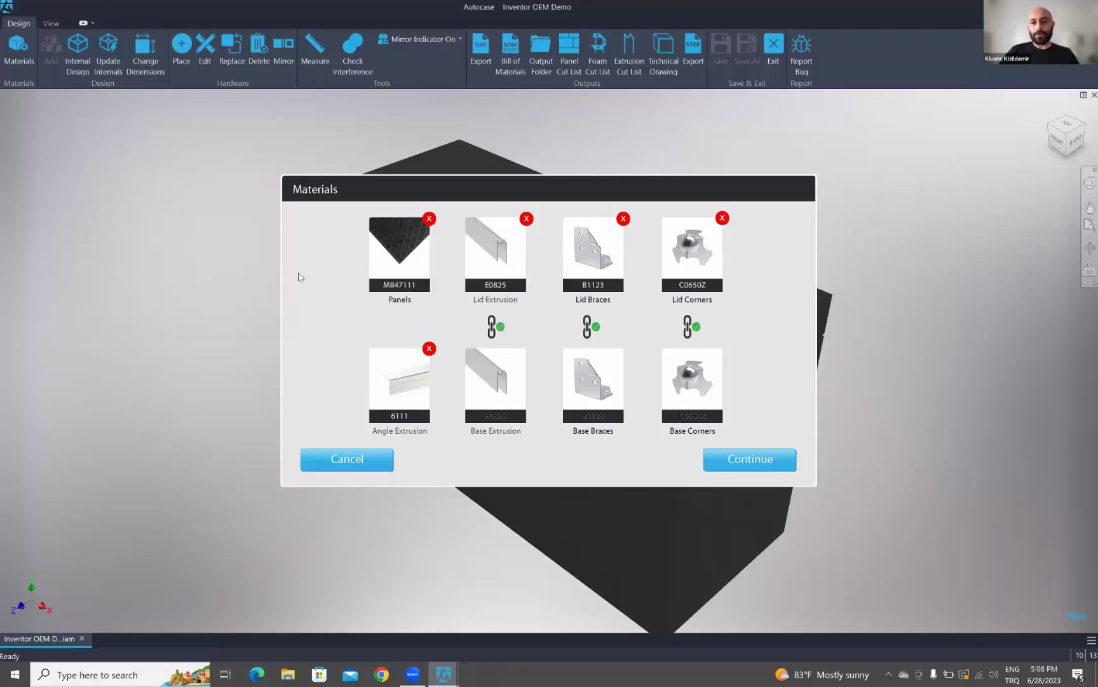
click(745, 463)
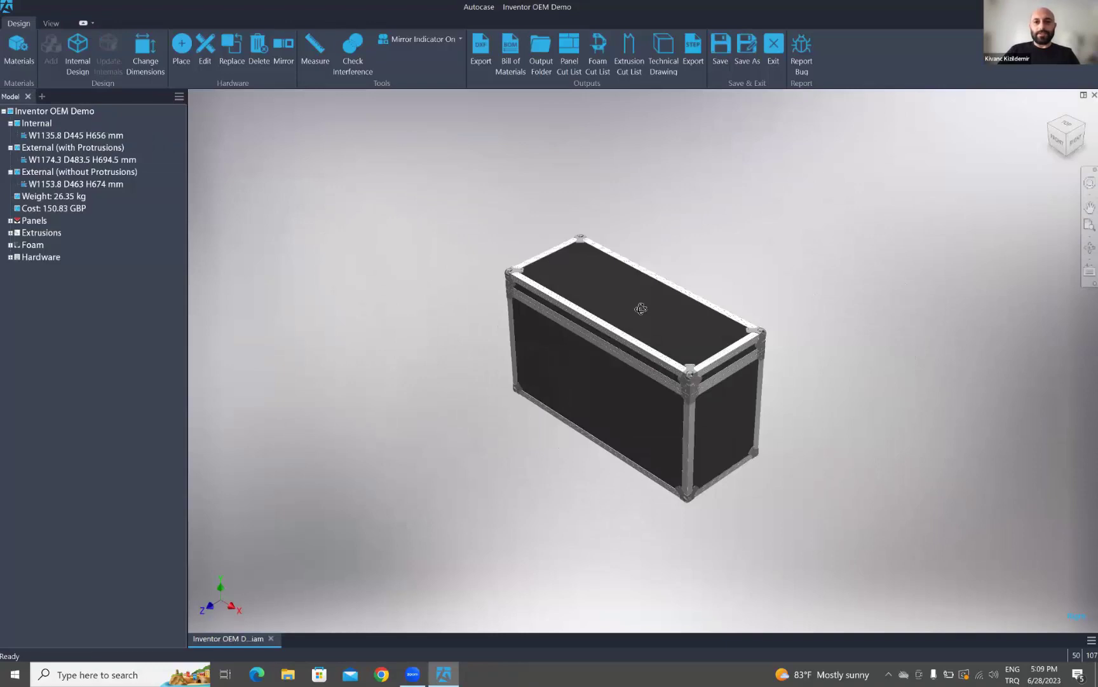
scroll(672, 337, down, 4)
shift+middle_drag(702, 307, 614, 350)
click(138, 59)
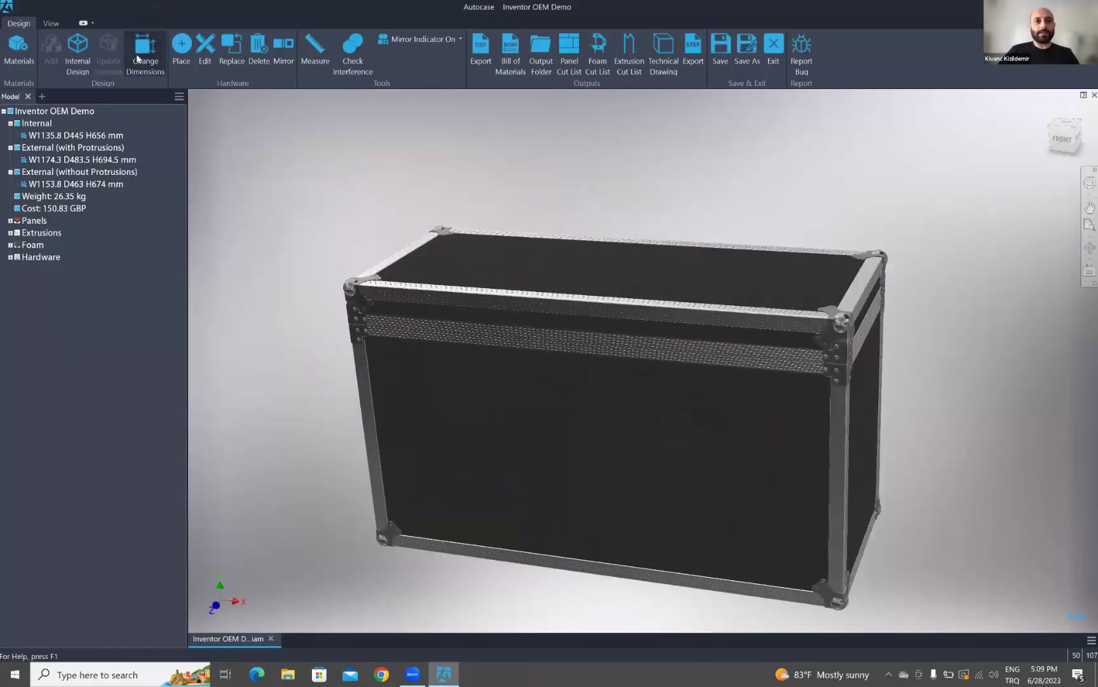
shift+middle_drag(672, 306, 613, 304)
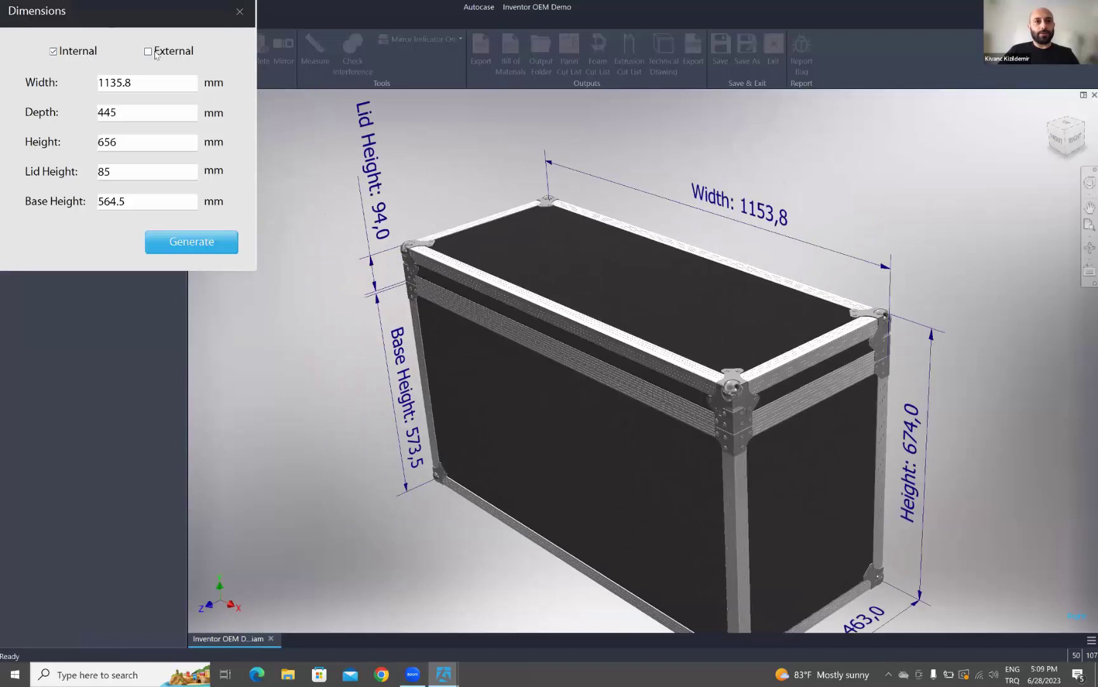
click(238, 13)
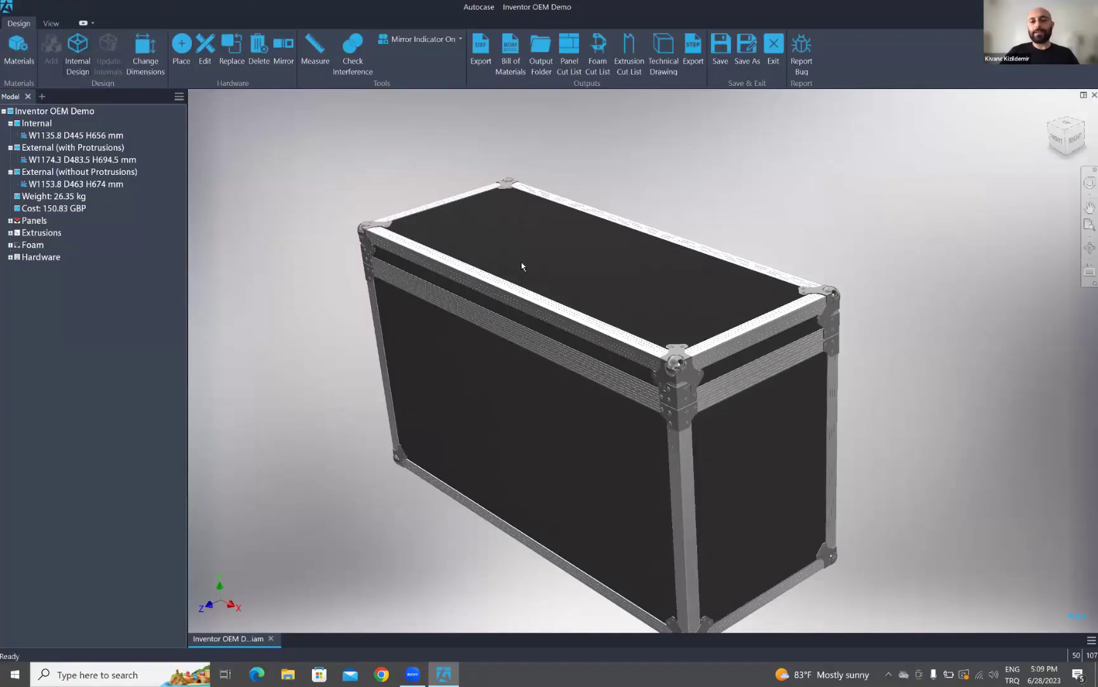
shift+middle_drag(586, 288, 645, 365)
shift+middle_drag(600, 273, 623, 341)
middle_drag(755, 403, 736, 402)
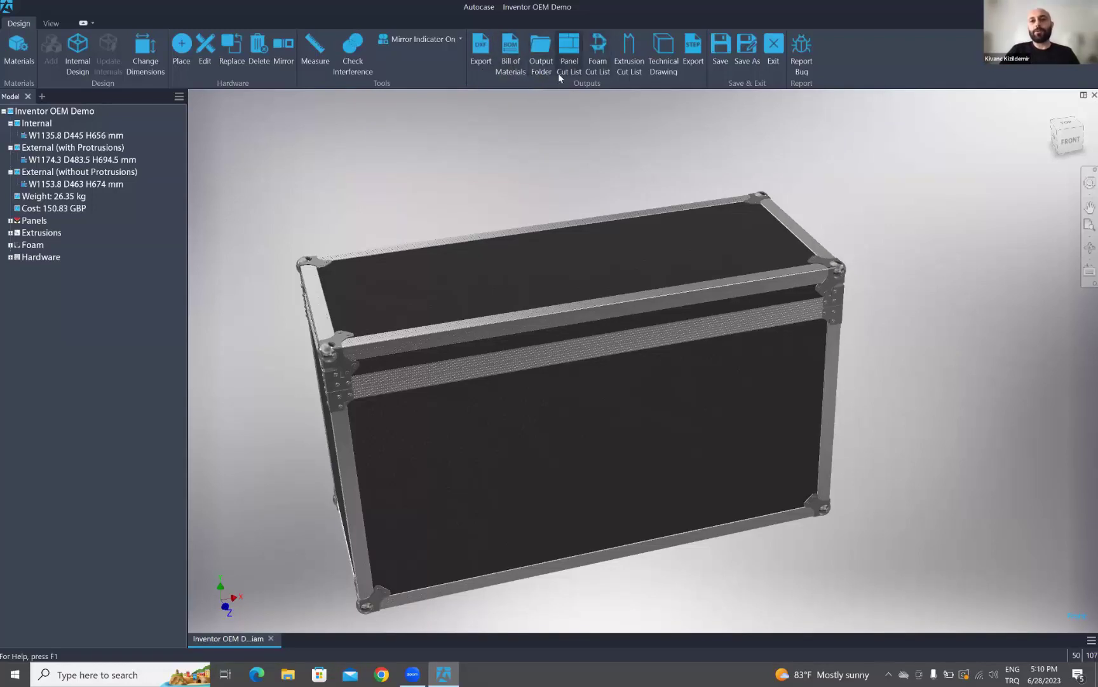
mouse_move(647, 296)
middle_down()
mouse_move(682, 309)
mouse_move(645, 289)
mouse_move(635, 299)
middle_up()
scroll(656, 302, down, 3)
scroll(613, 300, up, 4)
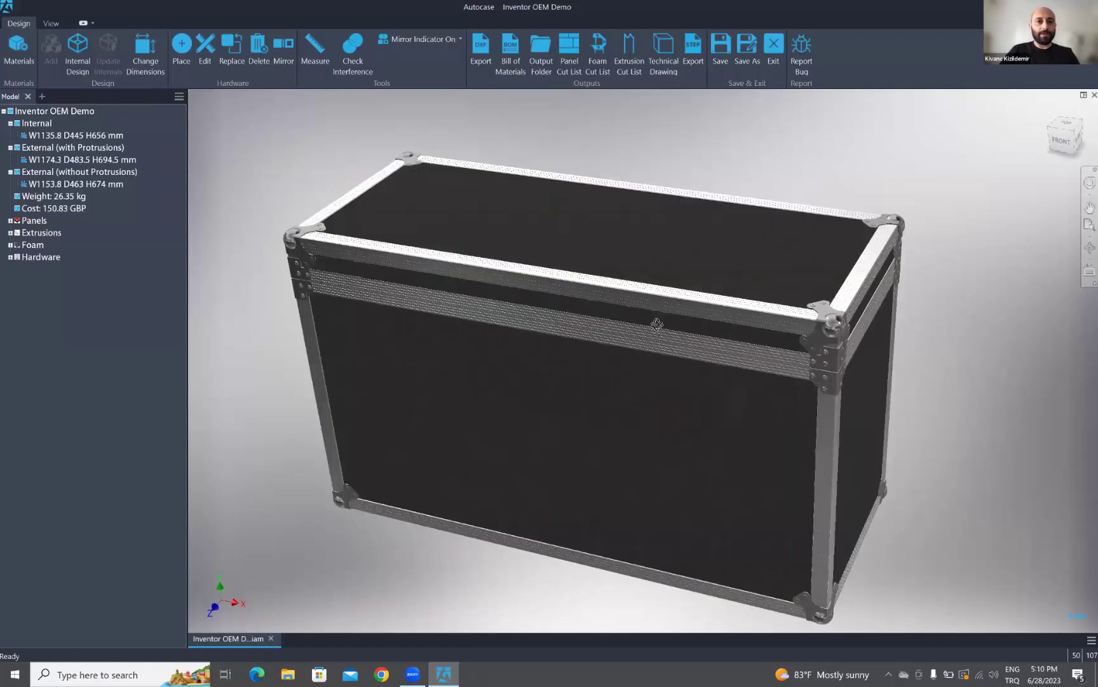
scroll(655, 322, up, 2)
- Place the L907/928 Medium Latch from the hardware library at the front-centre lid join
click(182, 49)
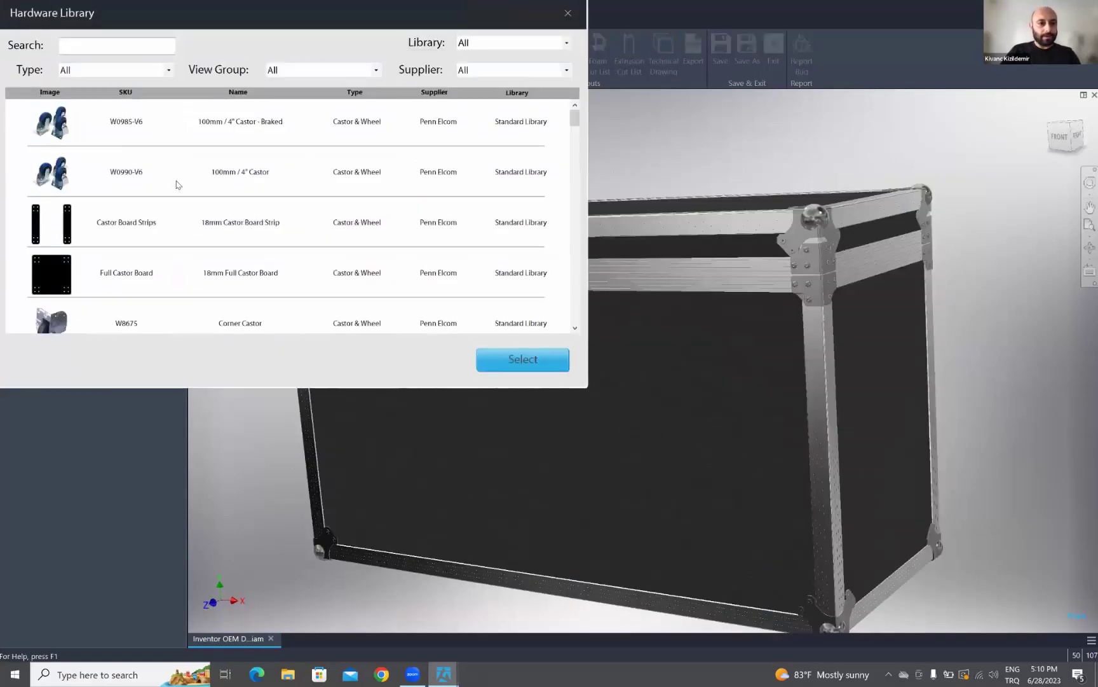
scroll(177, 152, down, 1)
click(169, 70)
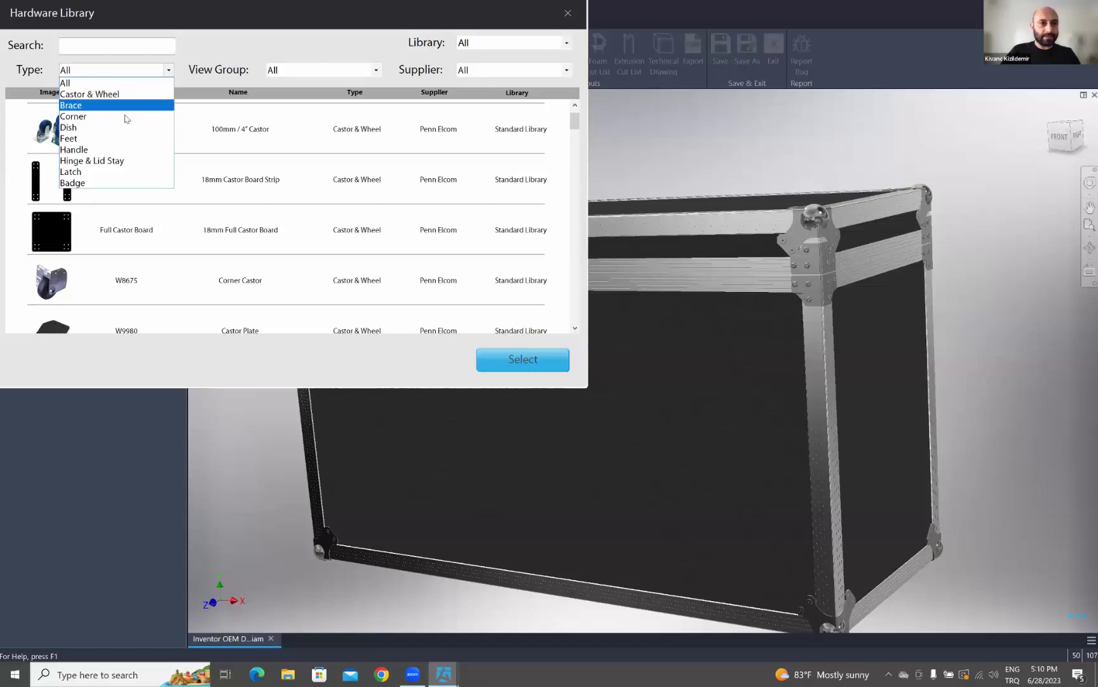
click(96, 171)
click(106, 178)
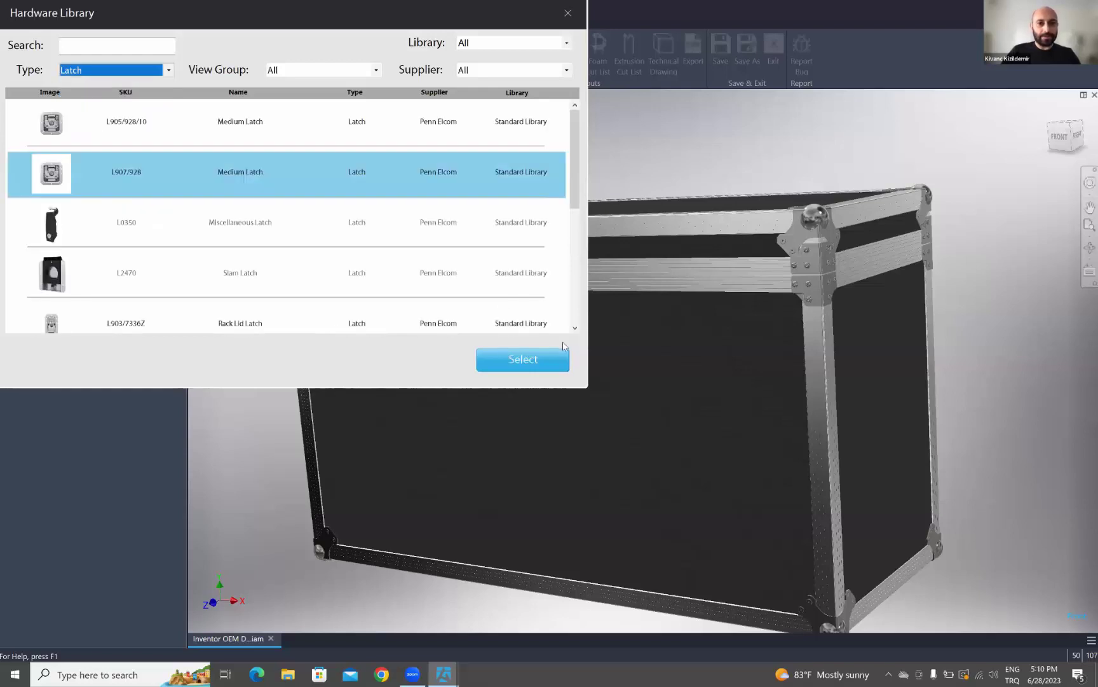
click(544, 360)
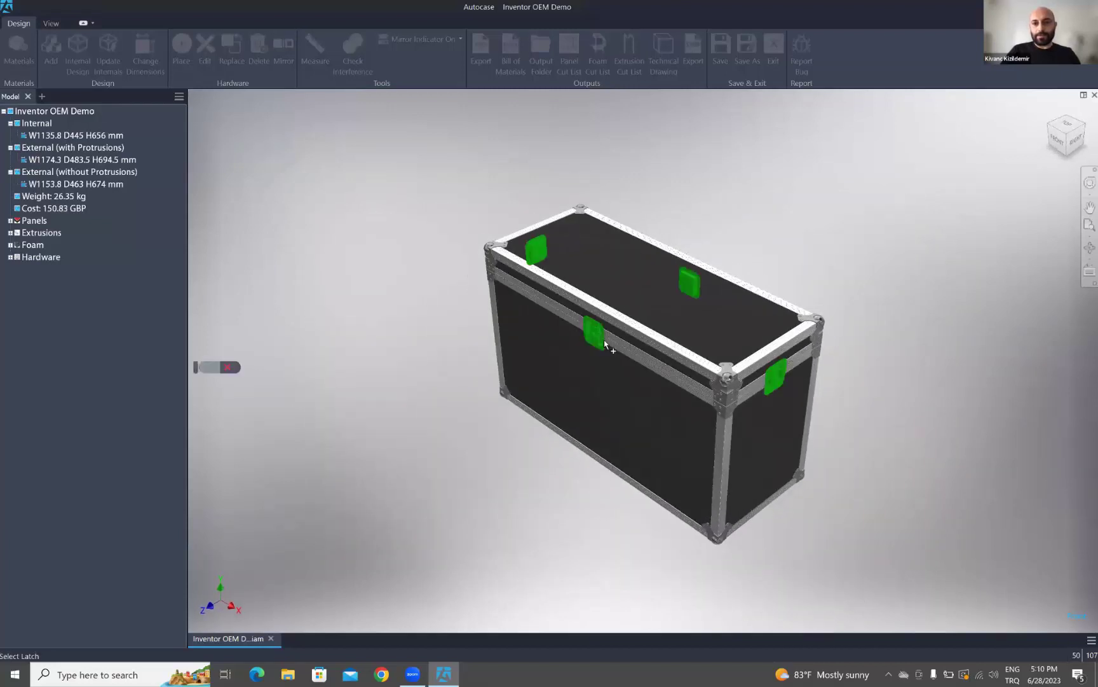
click(596, 343)
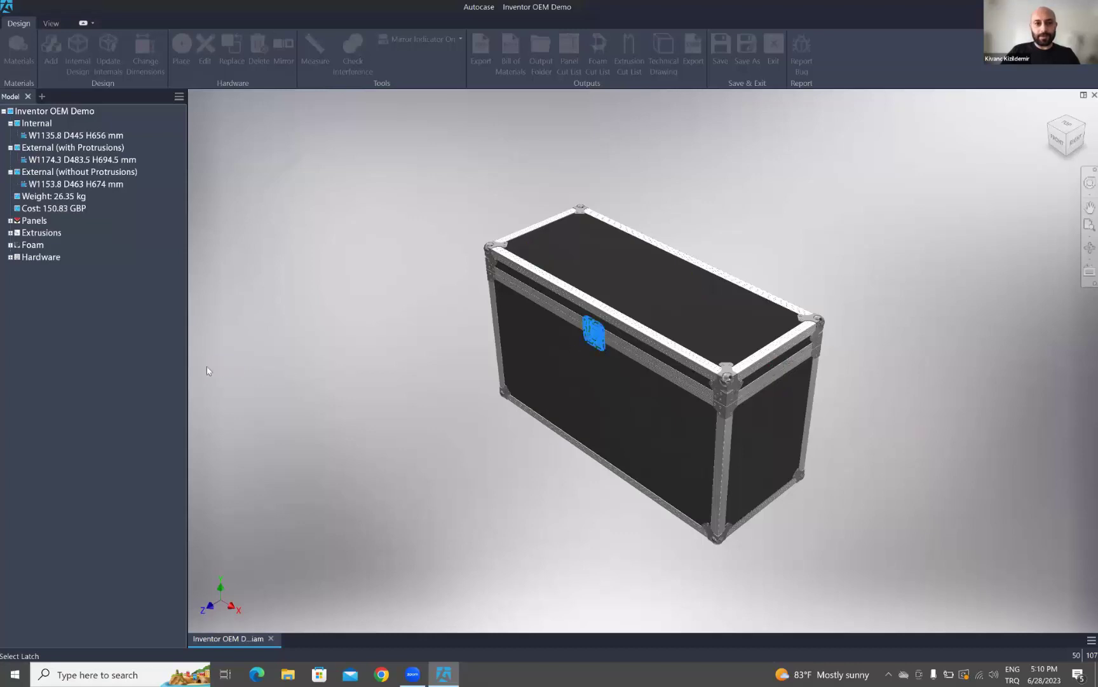
click(207, 368)
- Anchor the latch at its left end and slide it left along the top extrusion
click(638, 241)
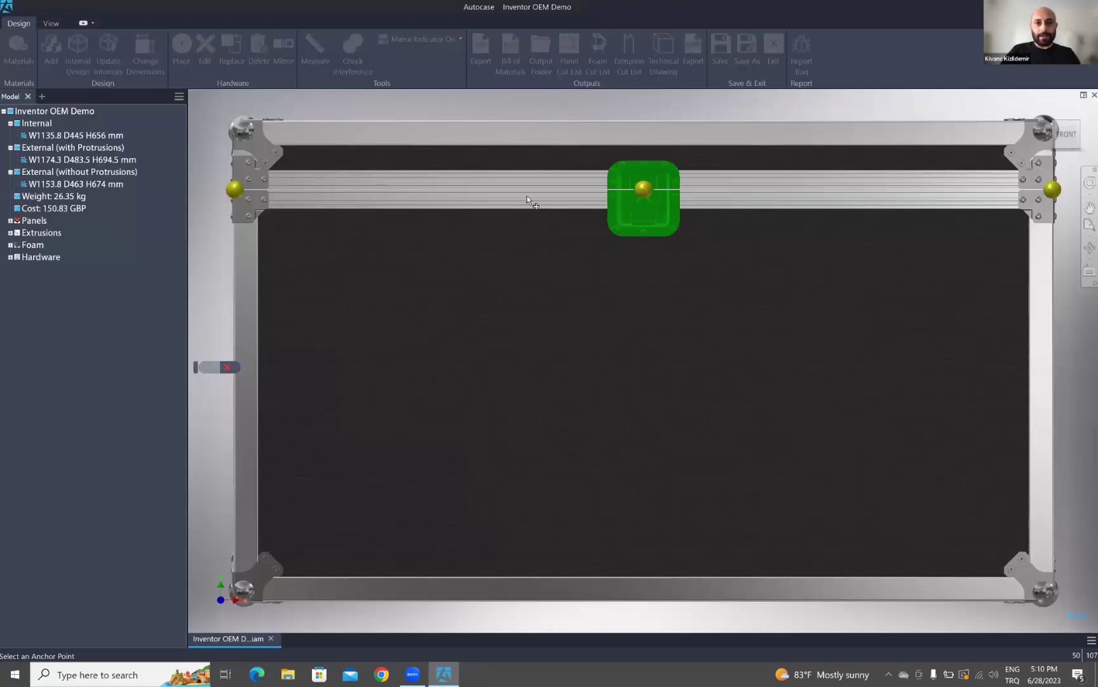
click(235, 189)
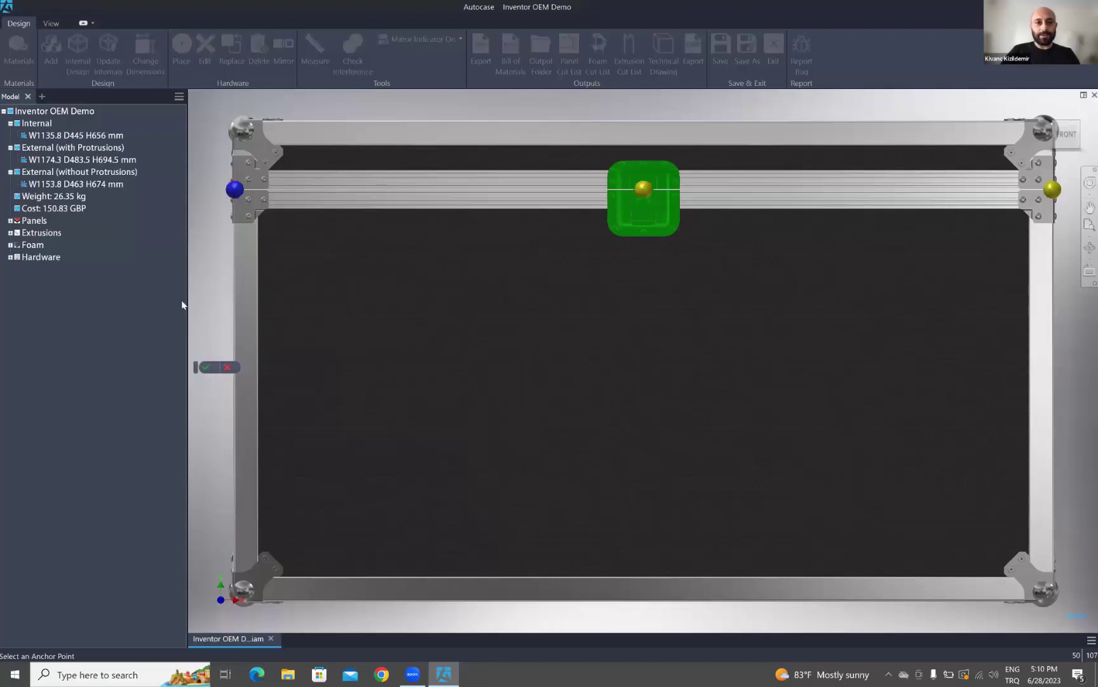
click(207, 368)
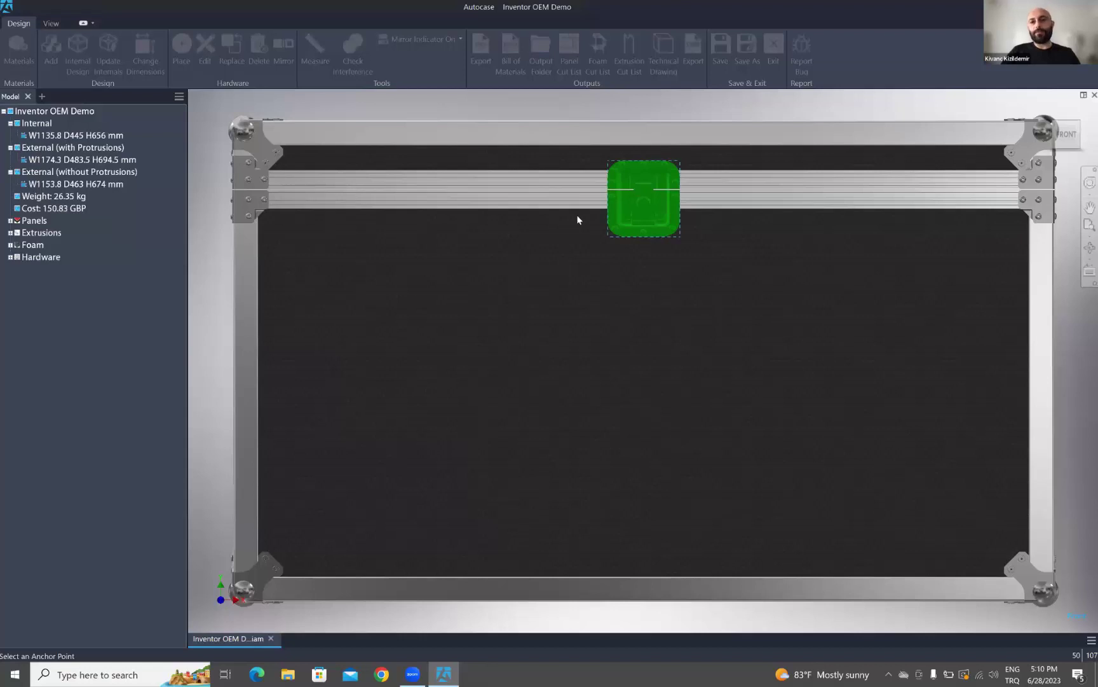
click(613, 218)
drag(635, 218, 352, 207)
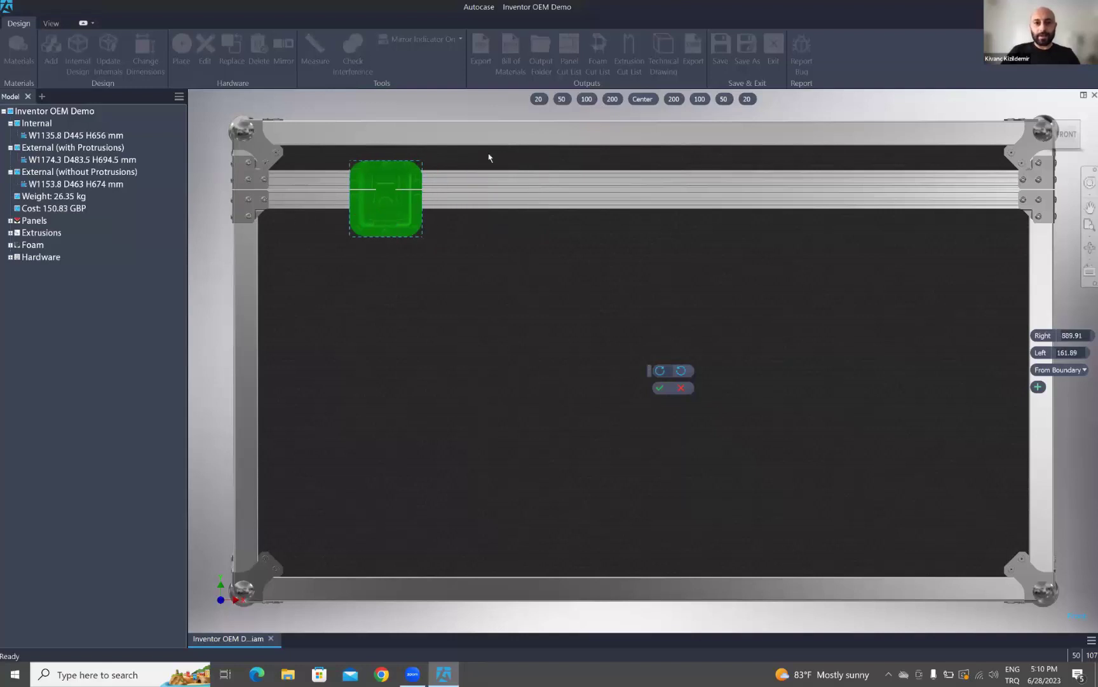
drag(393, 219, 355, 213)
- Settle the latch at 100 mm from the left edge (951.8 right) using the offset presets
click(562, 99)
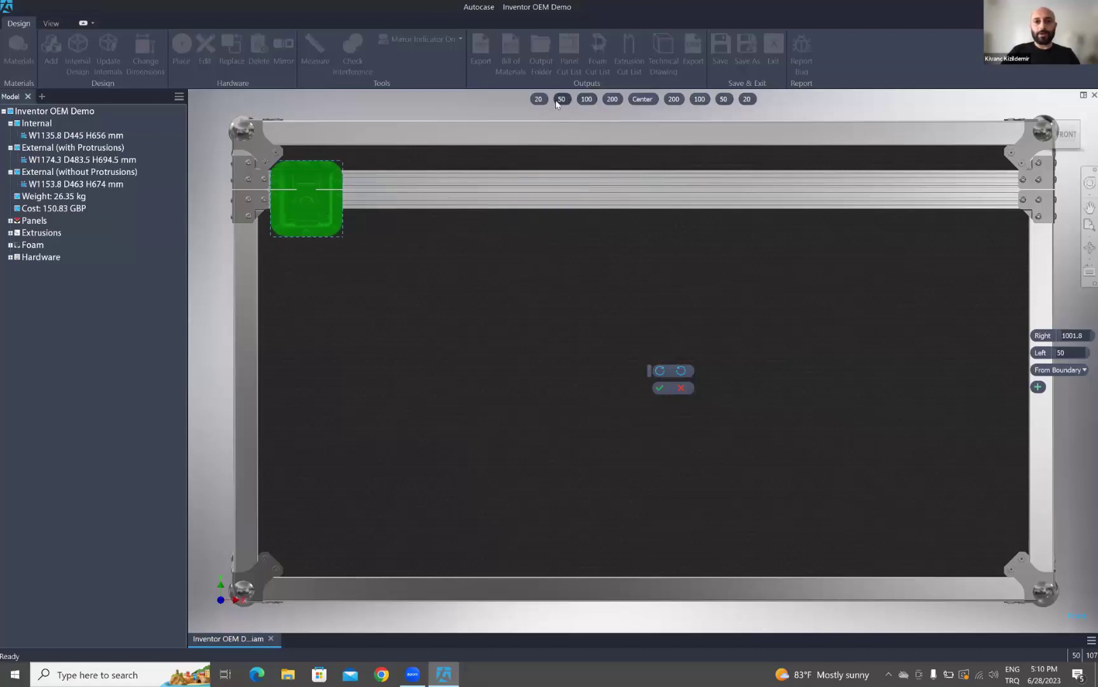
click(539, 99)
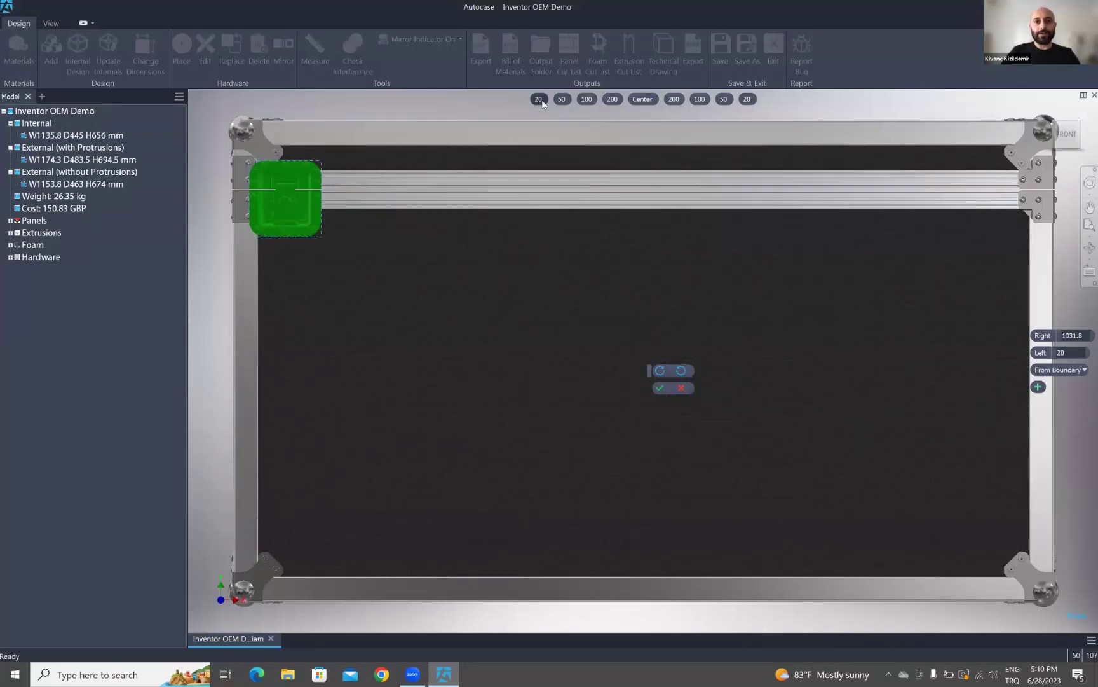
click(586, 100)
click(611, 100)
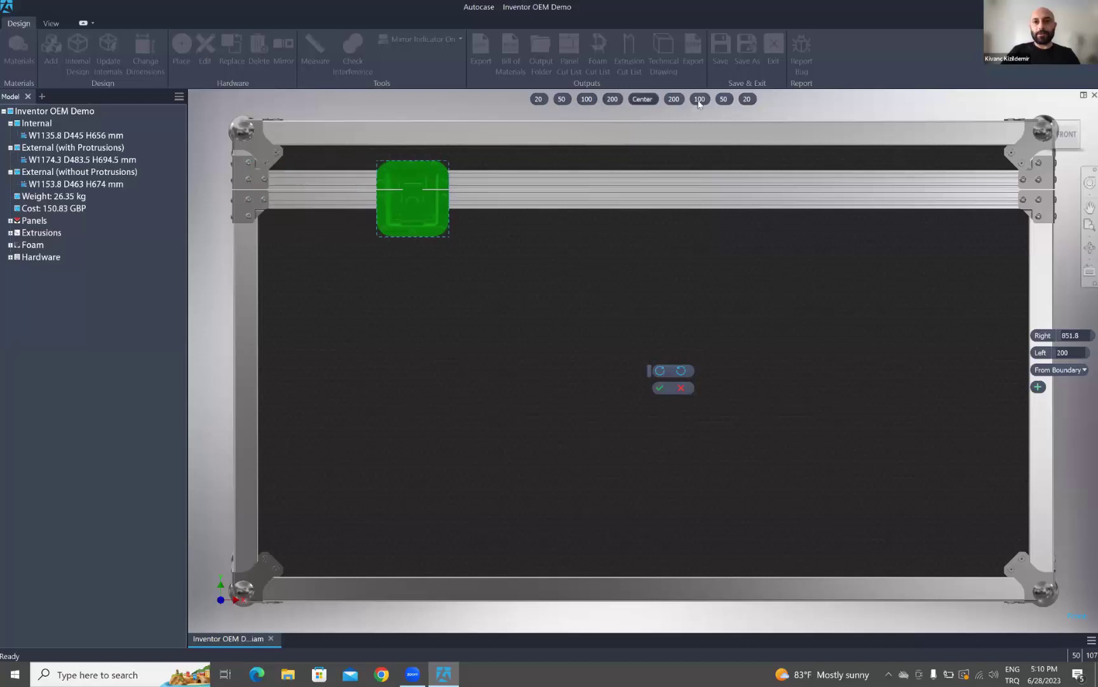
click(649, 102)
click(562, 100)
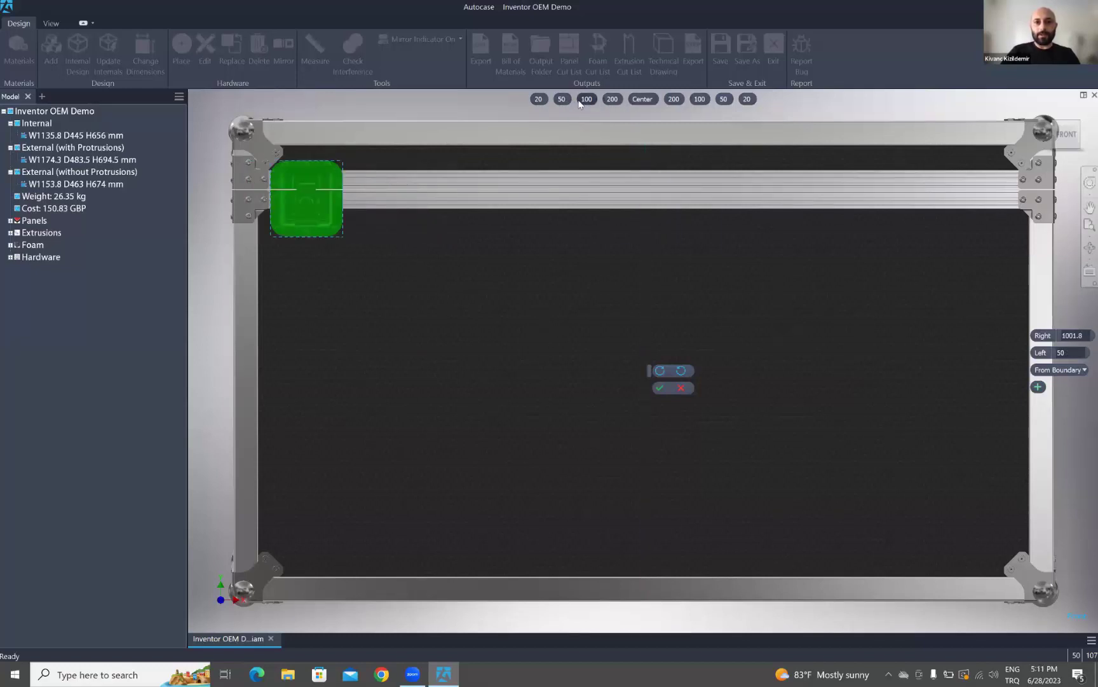
click(581, 101)
click(659, 387)
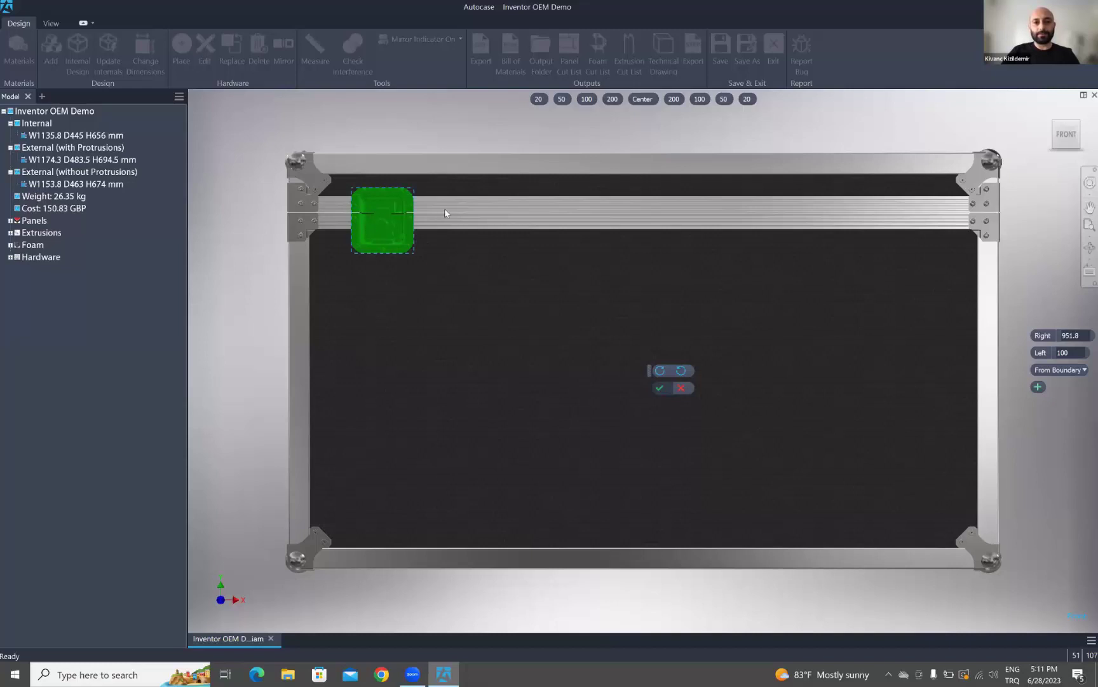
- Commit the latch and mirror it across the width and depth midplanes of the case
click(660, 388)
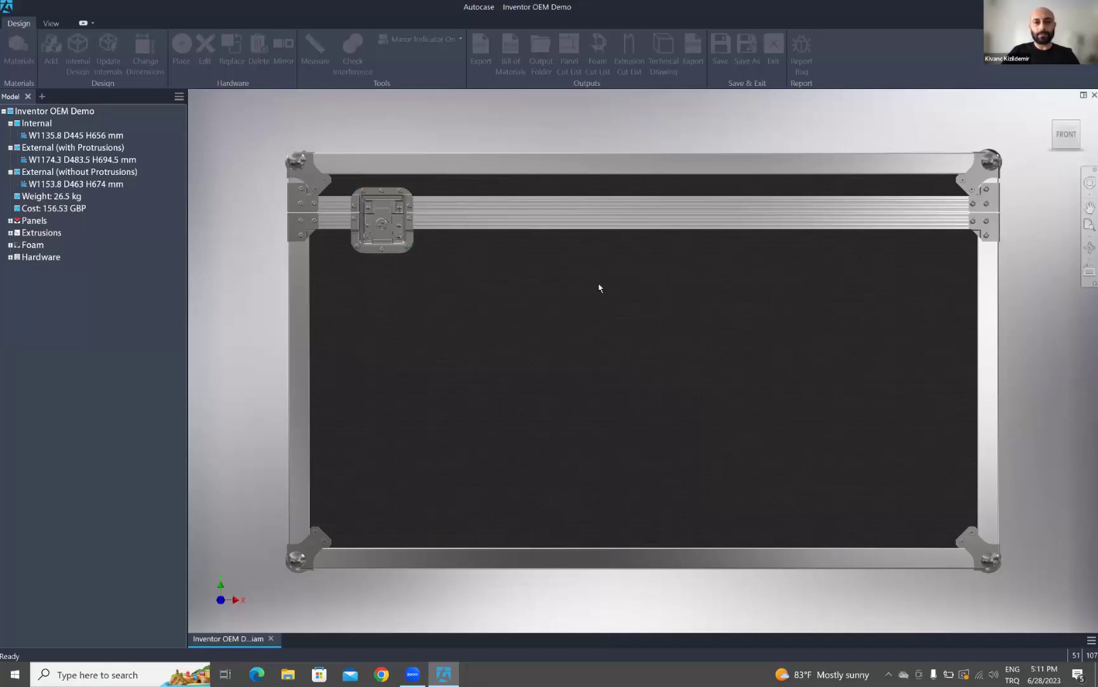
scroll(642, 280, down, 3)
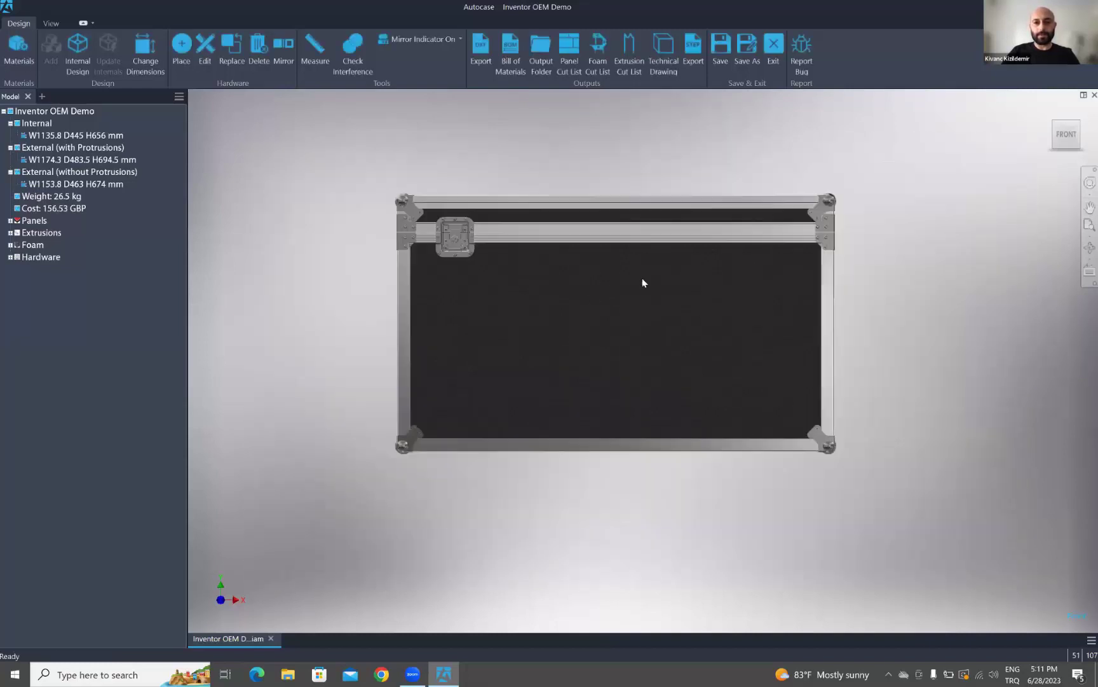
shift+middle_drag(611, 263, 565, 353)
click(283, 57)
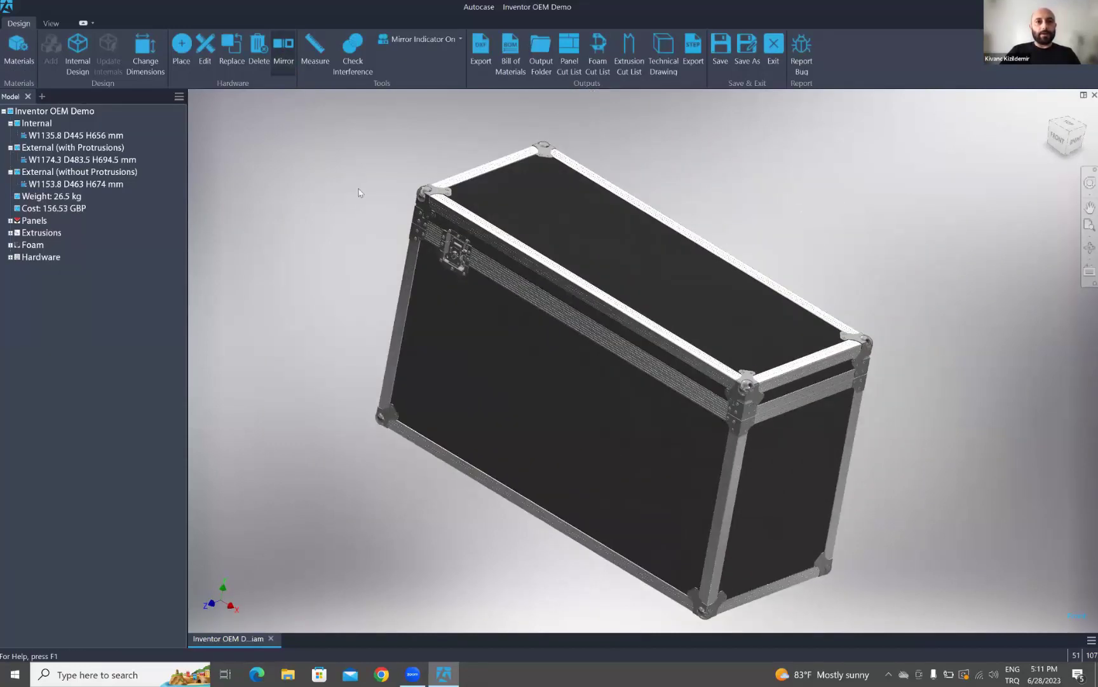
click(453, 267)
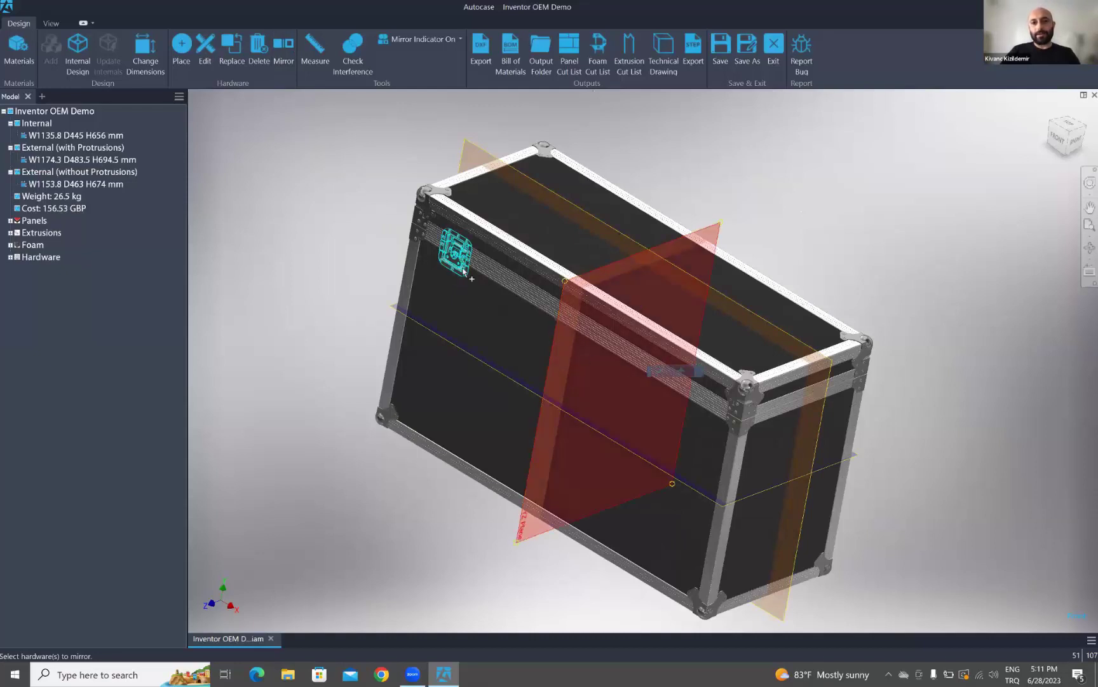
click(696, 278)
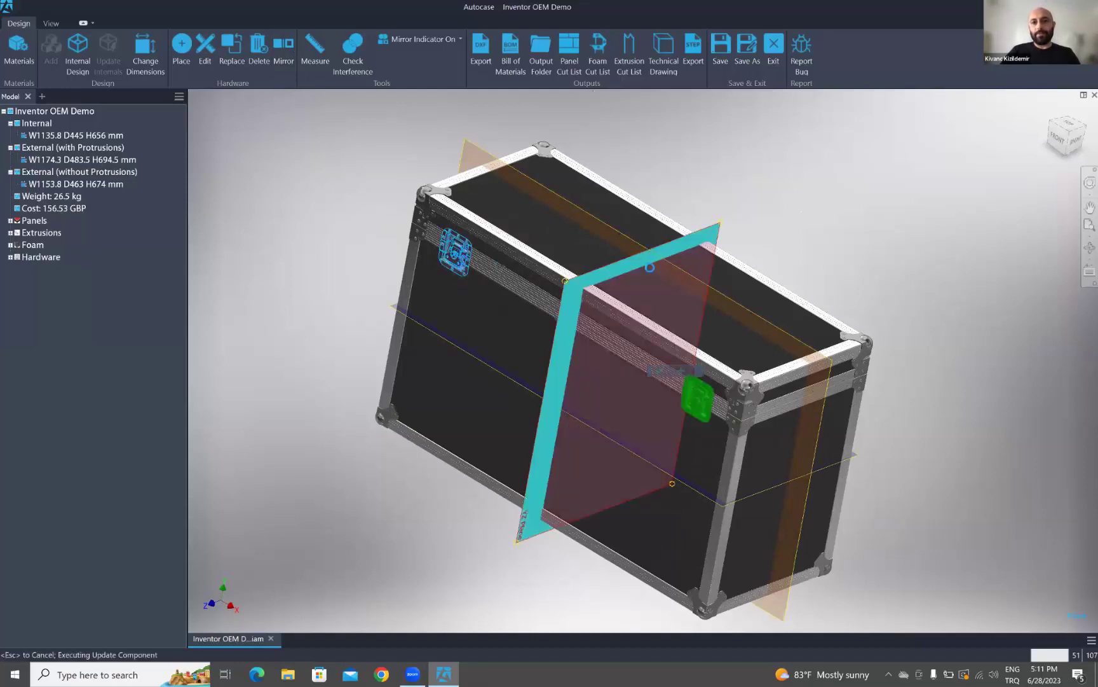
click(708, 300)
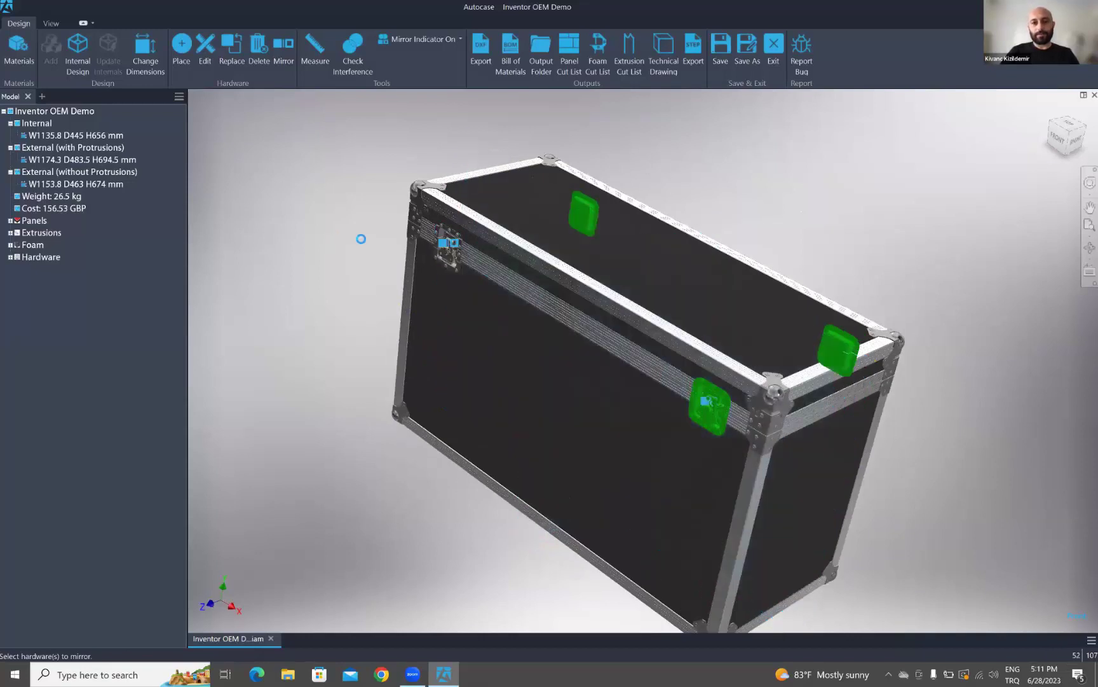
shift+middle_drag(370, 274, 581, 166)
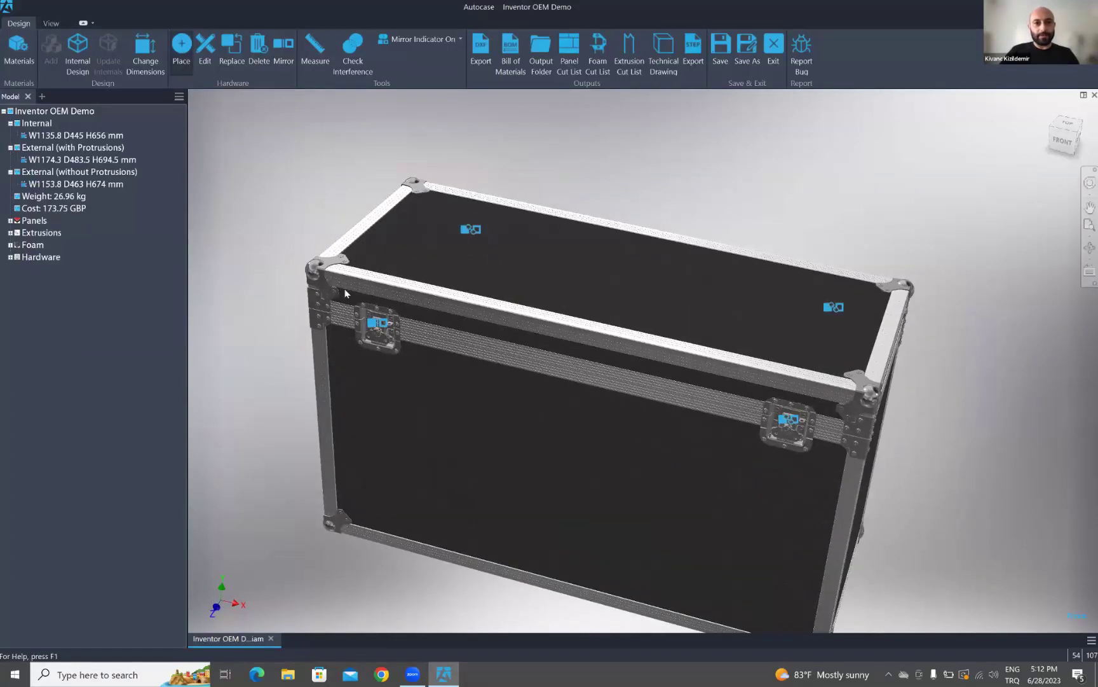
- Place a Large Recessed Handle on the front panel, centre-anchored and moved to Left 62
click(383, 342)
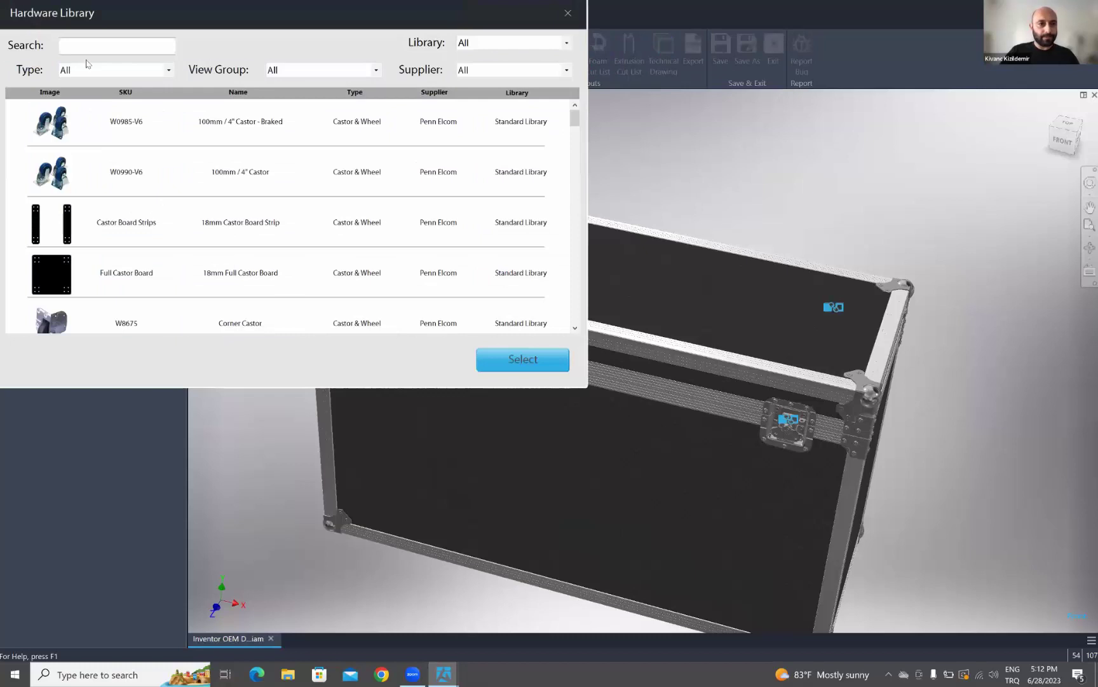
click(169, 71)
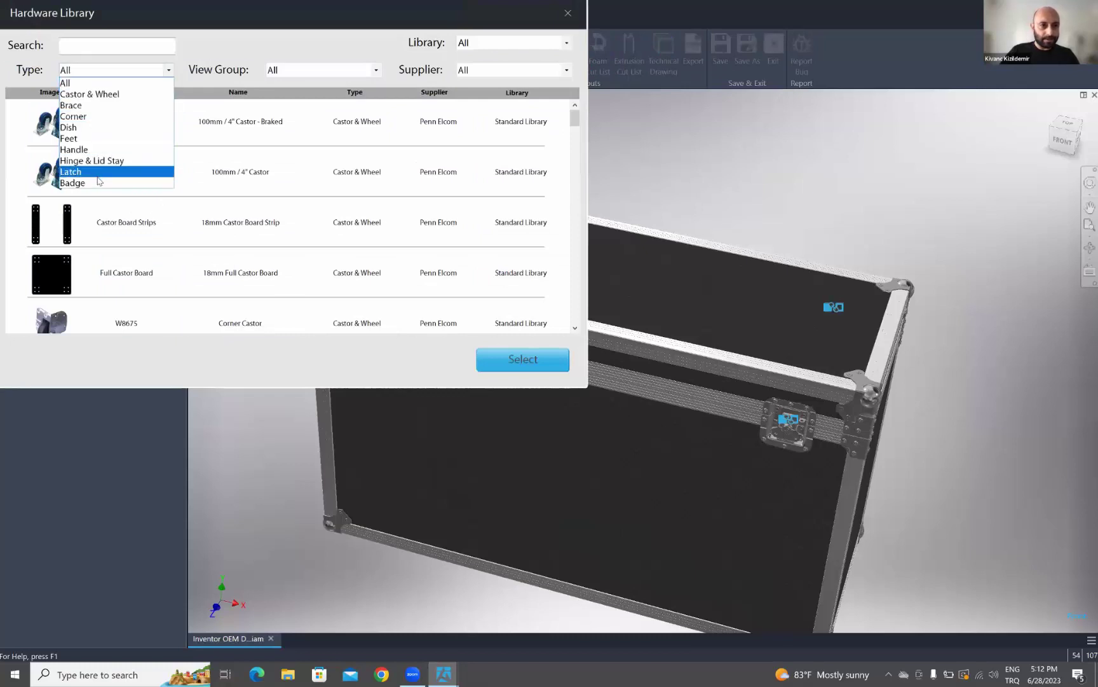
click(100, 150)
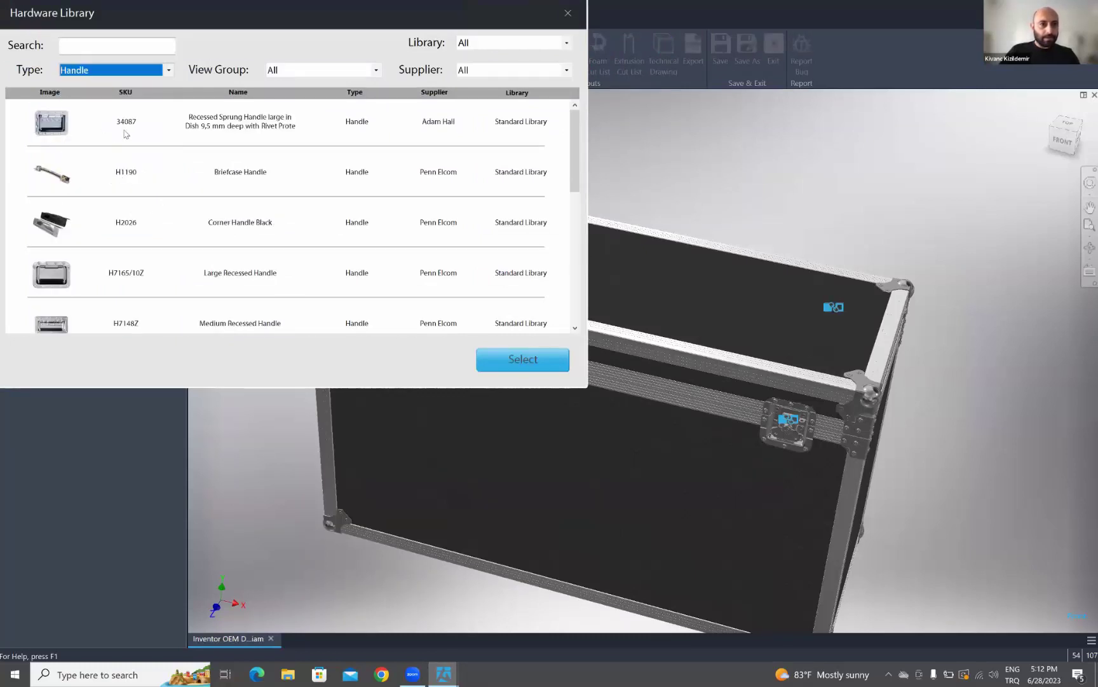
click(125, 274)
click(512, 362)
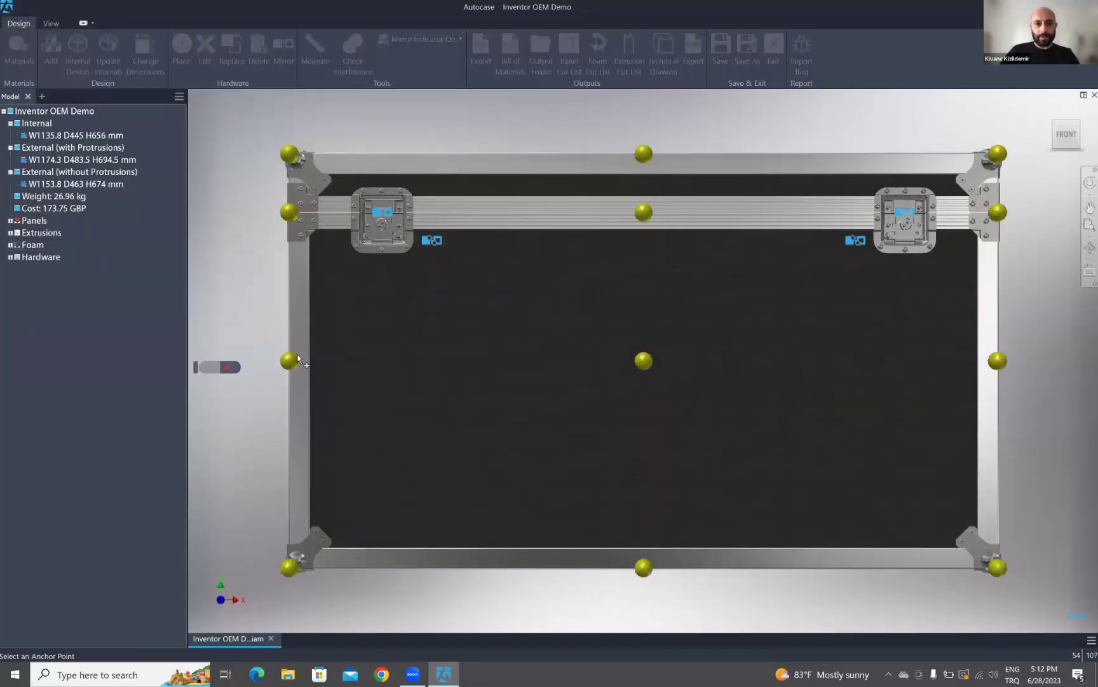
click(642, 362)
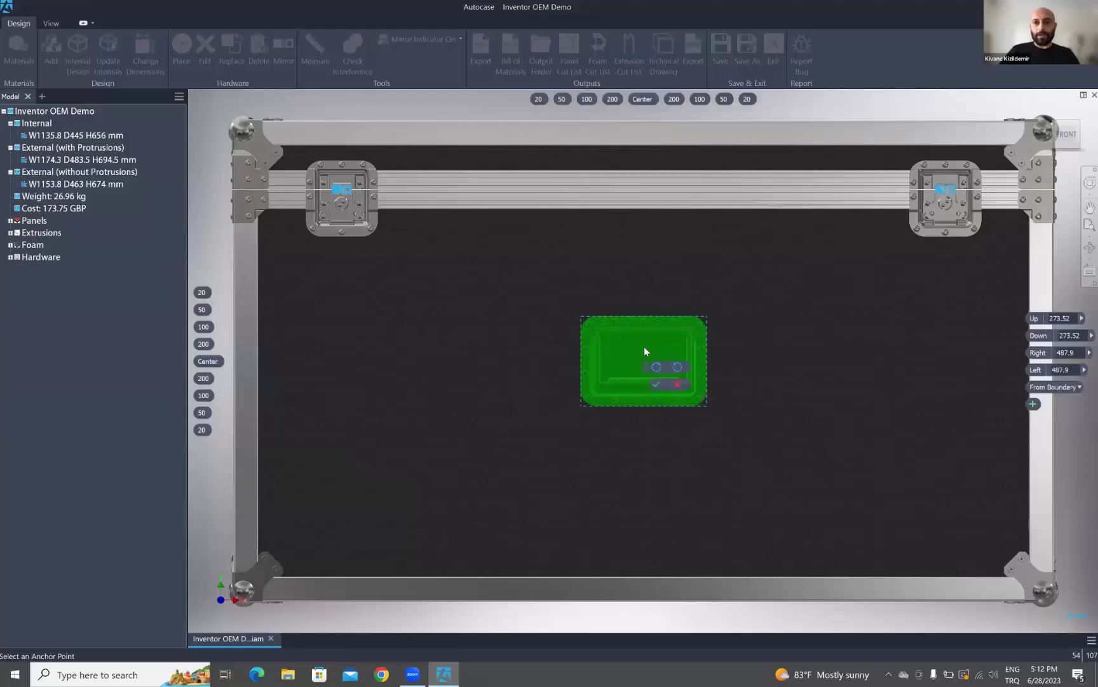
drag(613, 345, 344, 365)
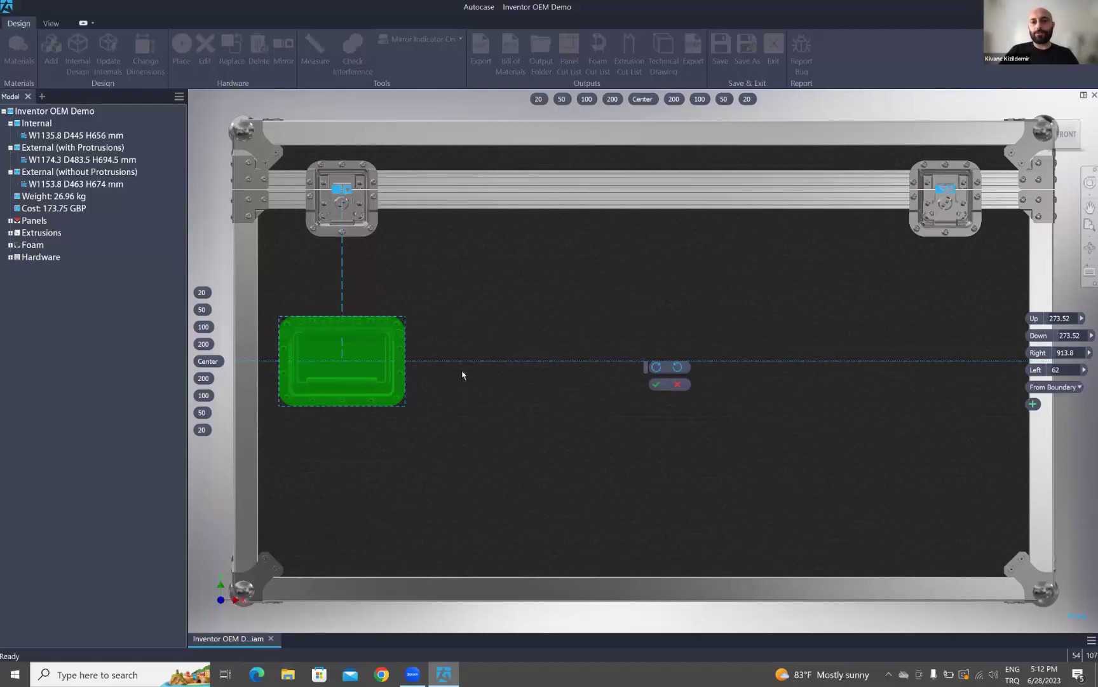
- Commit the handle and mirror it across the width and depth midplanes, confirming with OK
click(658, 386)
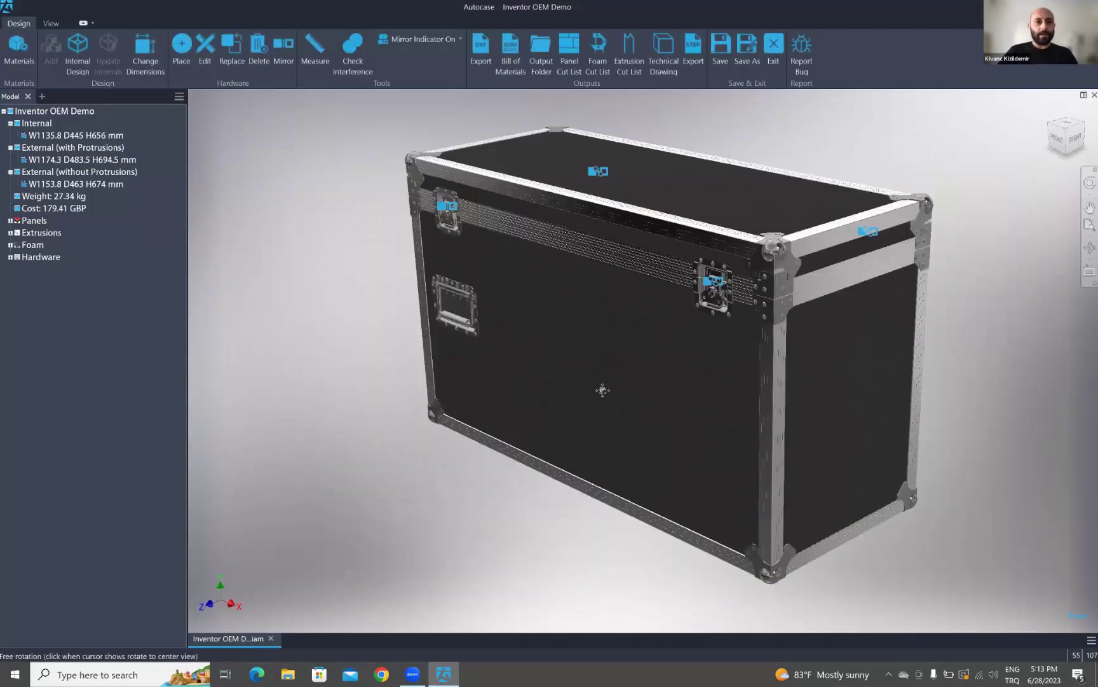
click(291, 51)
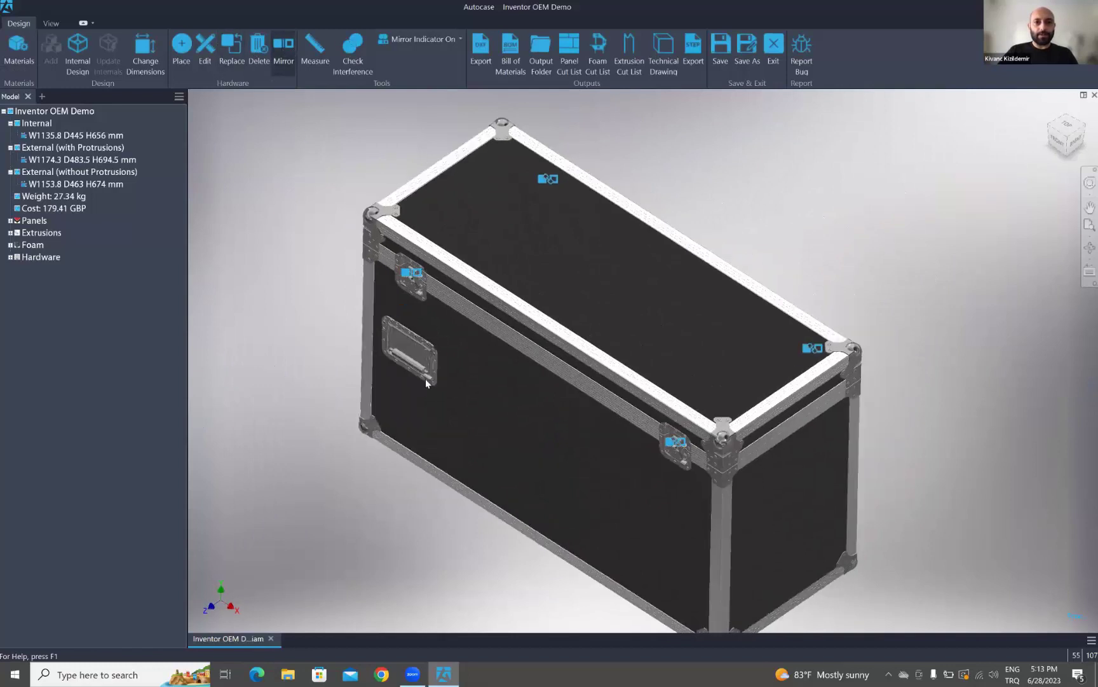
click(415, 348)
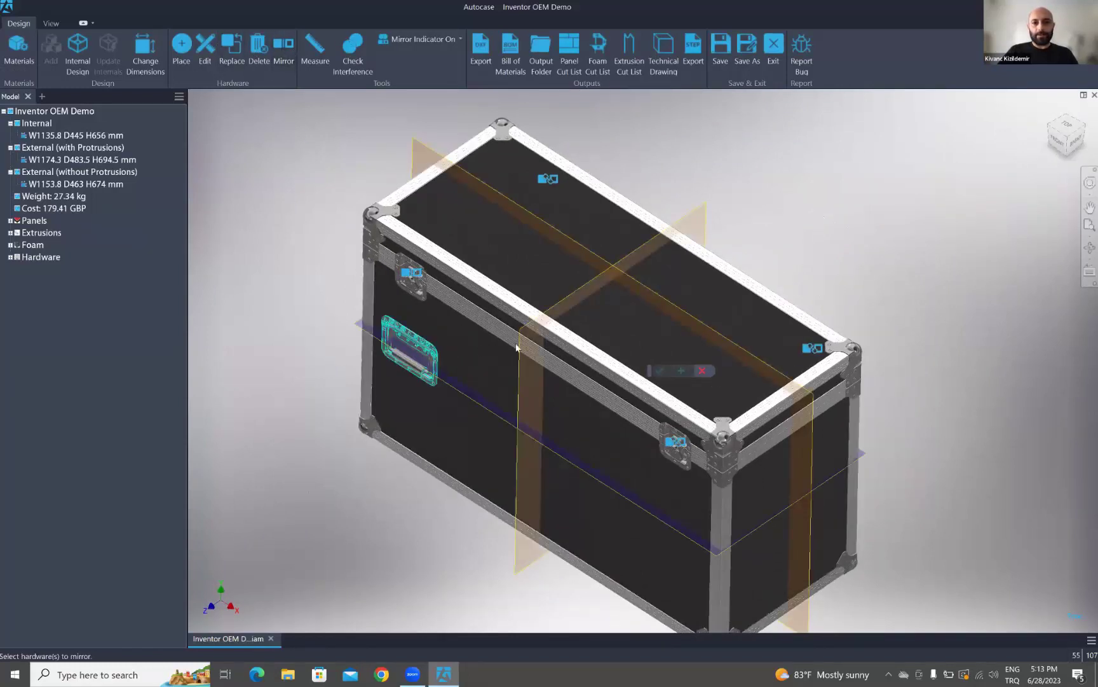
click(642, 326)
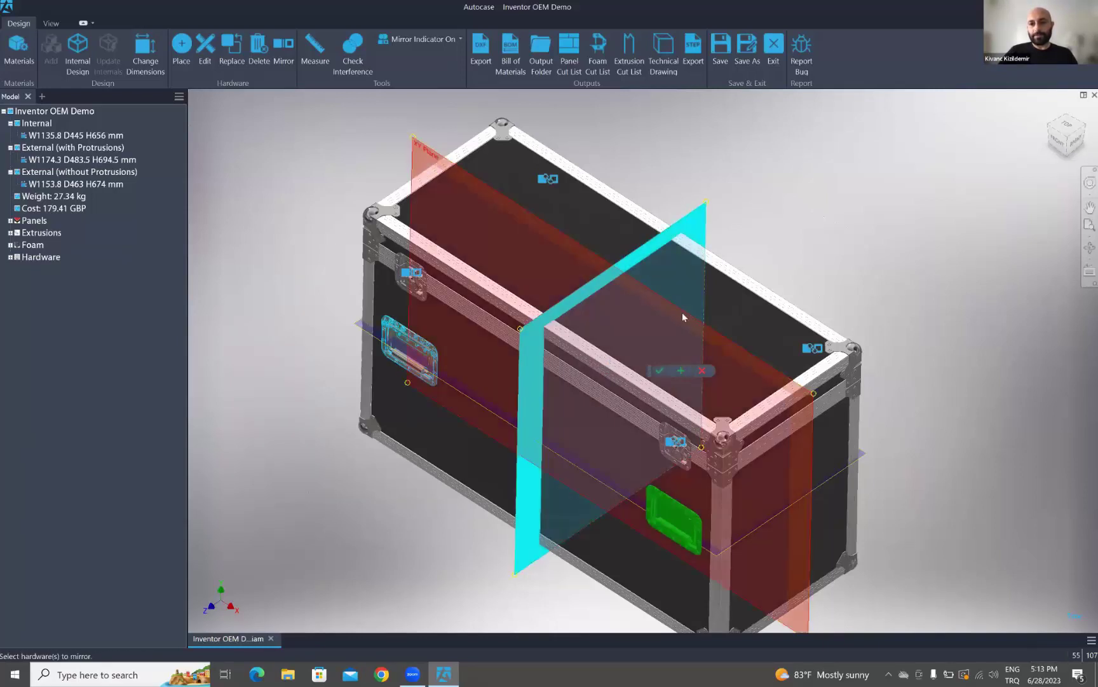
click(692, 319)
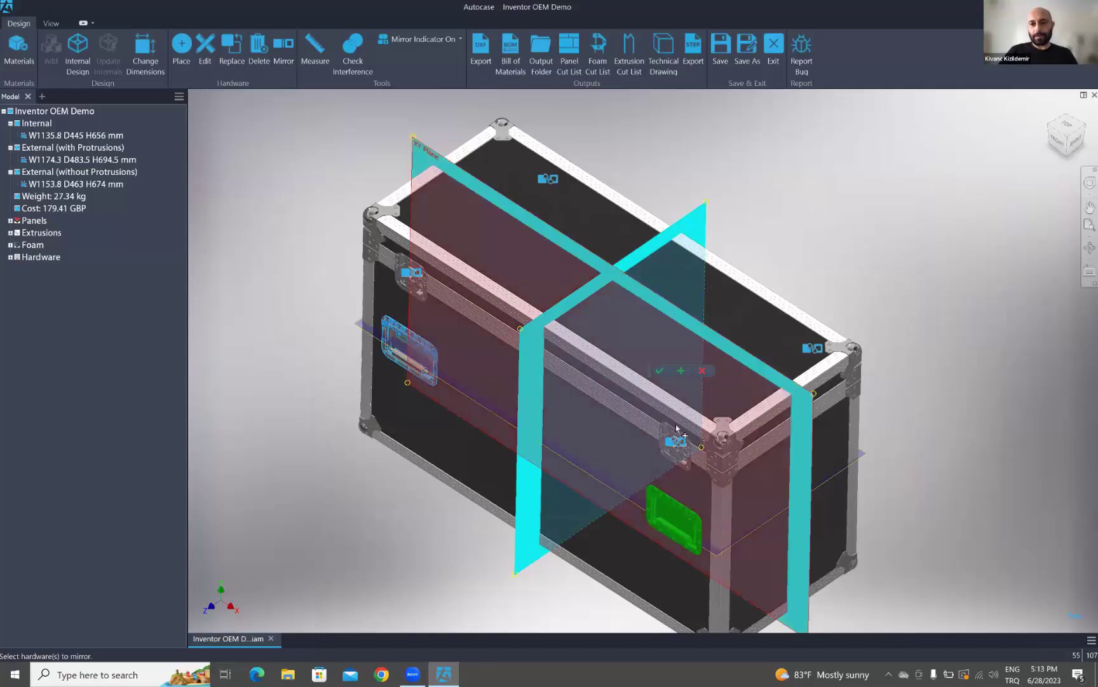
click(659, 372)
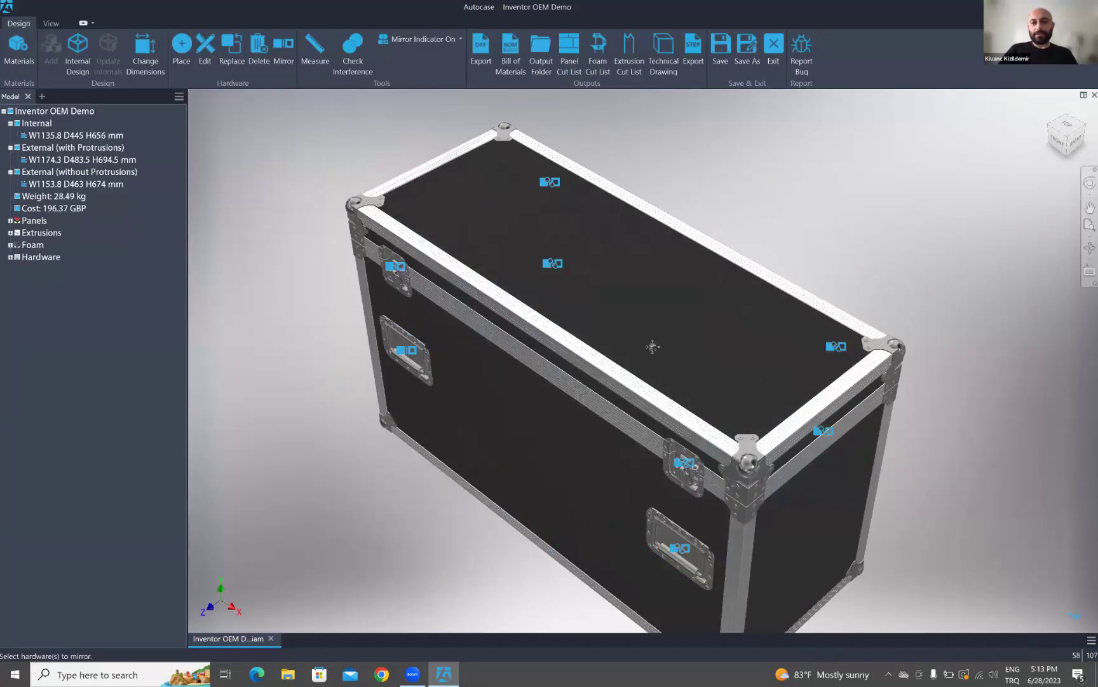
middle_drag(652, 346, 629, 332)
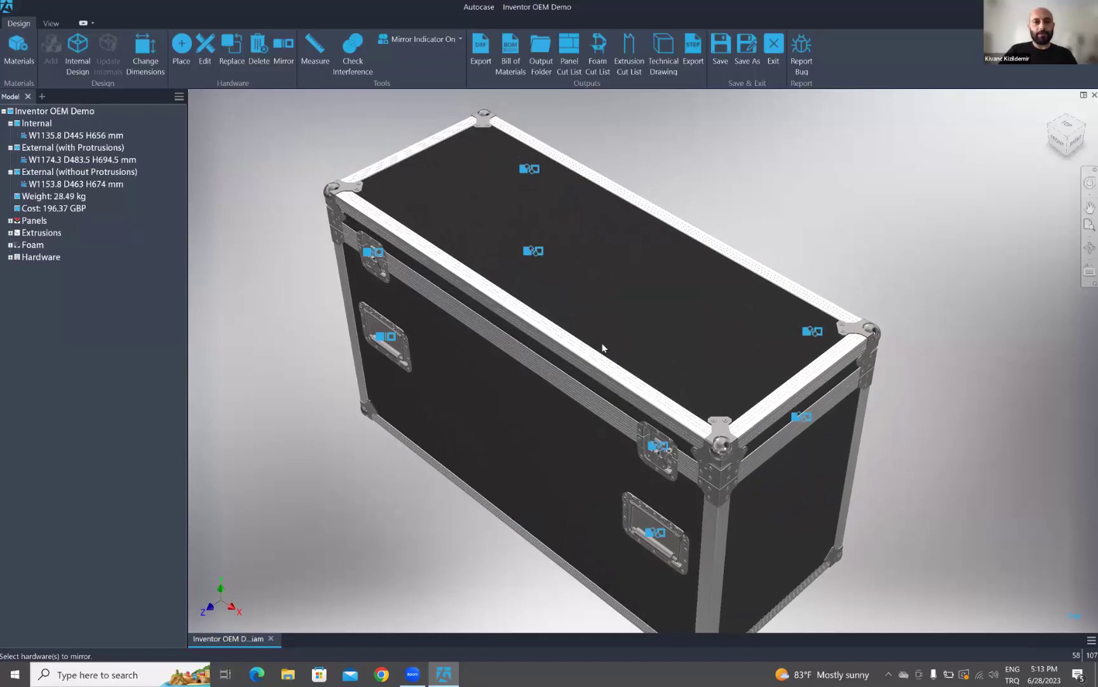
- Orbit the case through several angles, snapping to an upright side view with F6
middle_drag(595, 321, 677, 327)
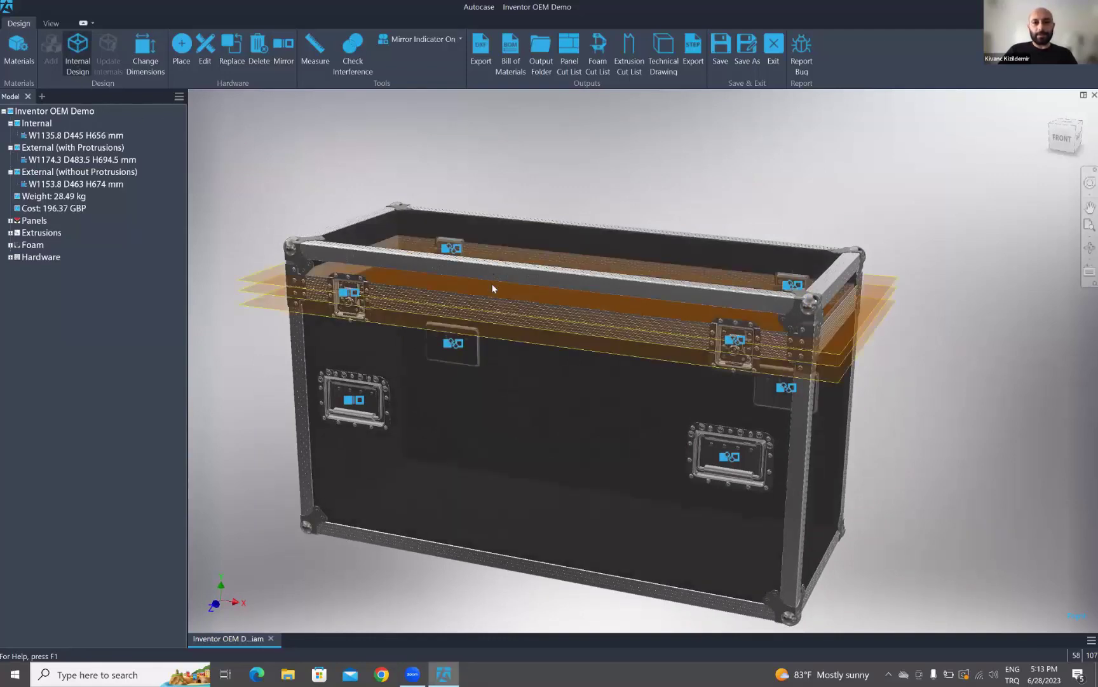
shift+middle_drag(531, 399, 588, 360)
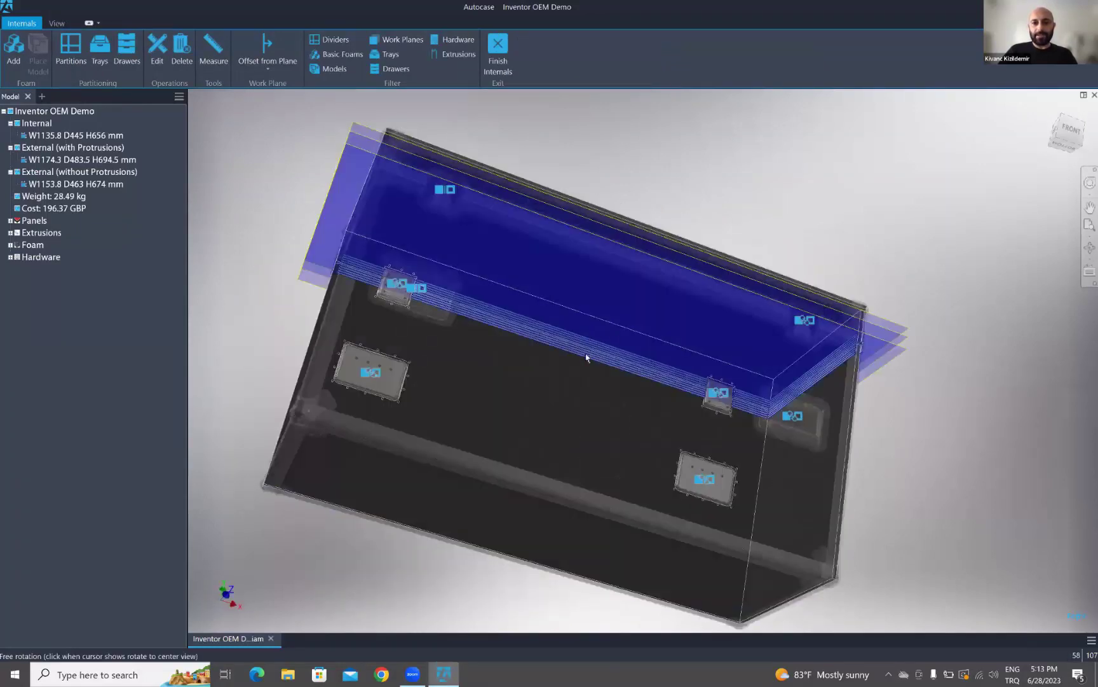
shift+middle_drag(478, 385, 569, 400)
key(F6)
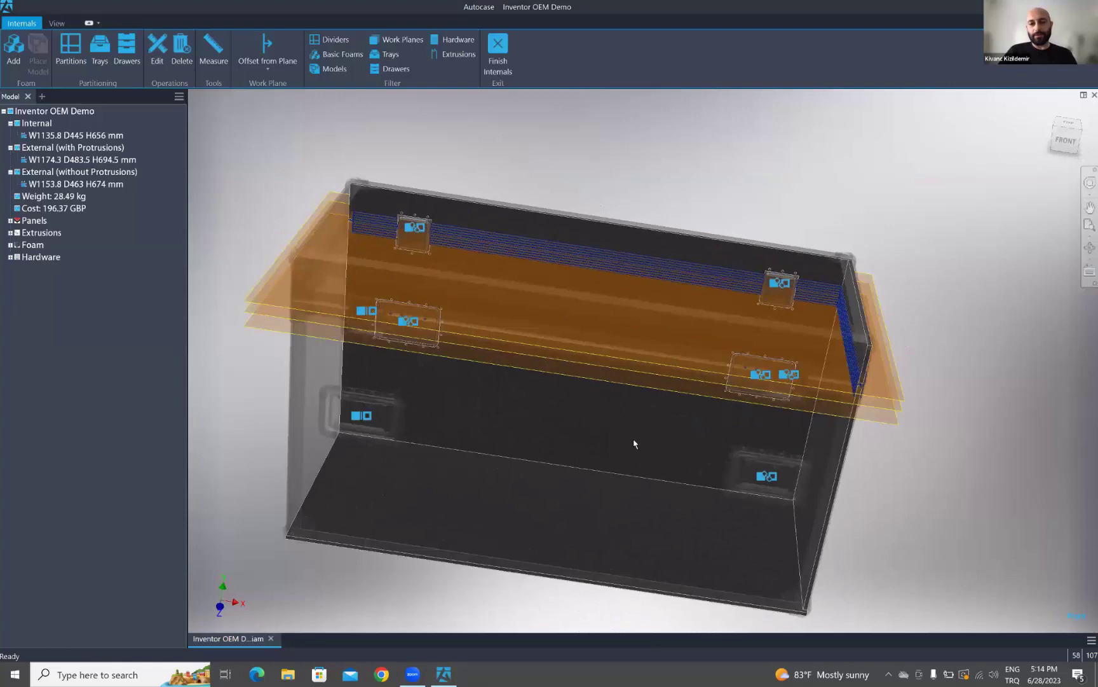
shift+middle_drag(610, 415, 517, 158)
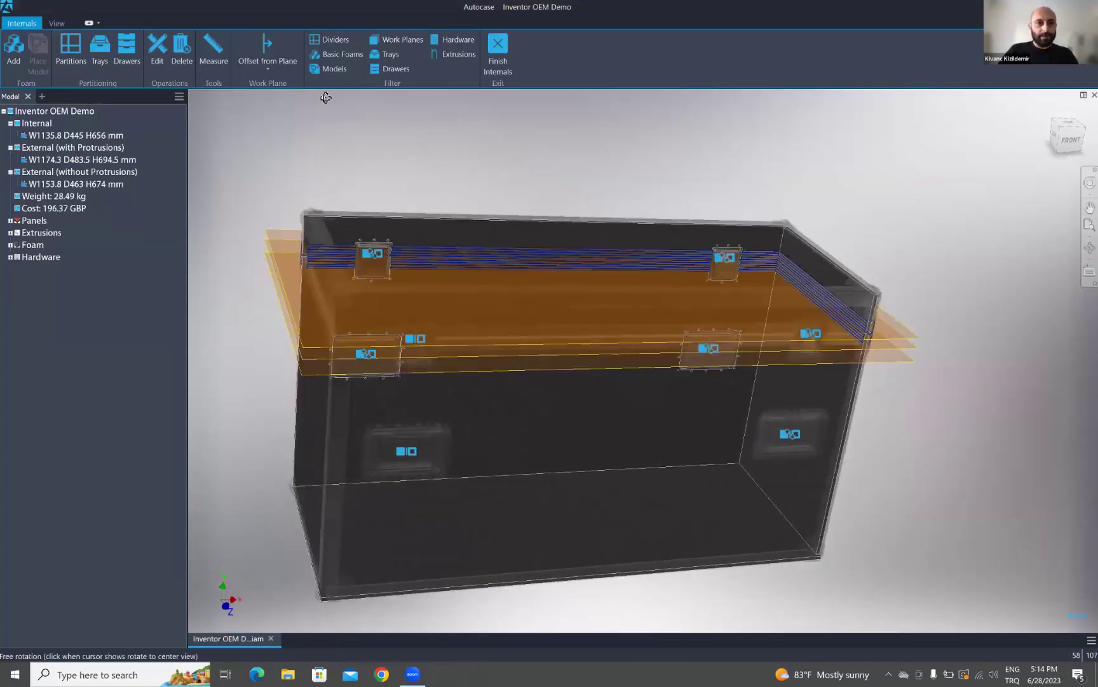
- Create a midplane between the right and left panel faces, then undo it with Ctrl+Z
click(267, 75)
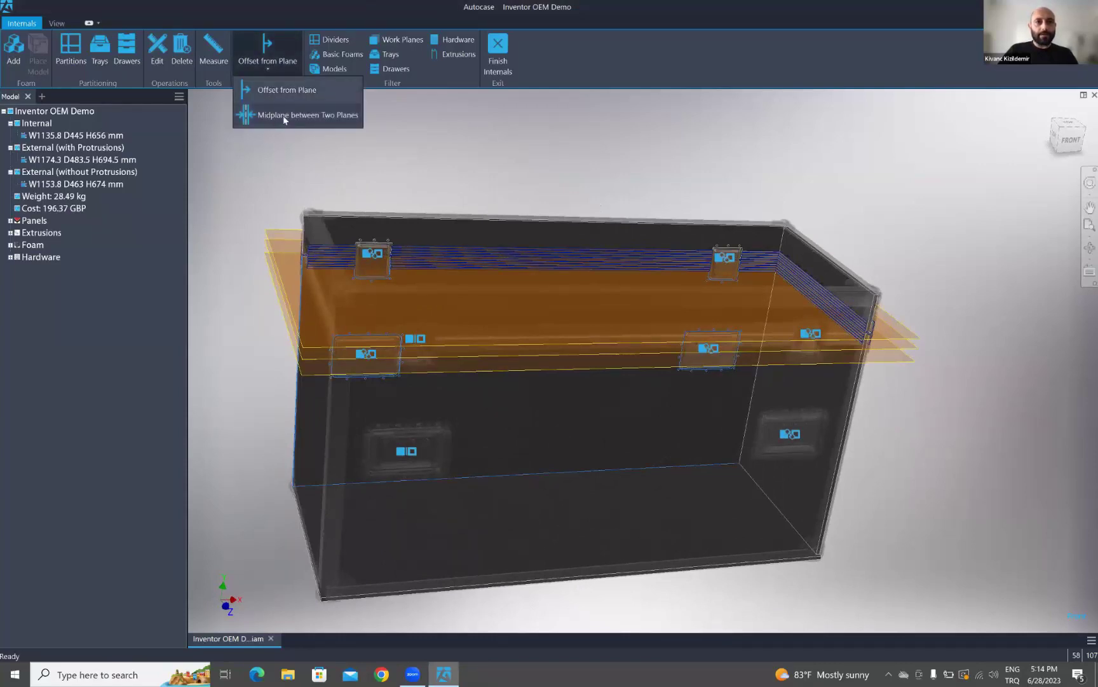
click(284, 115)
click(809, 404)
shift+middle_drag(728, 415, 348, 357)
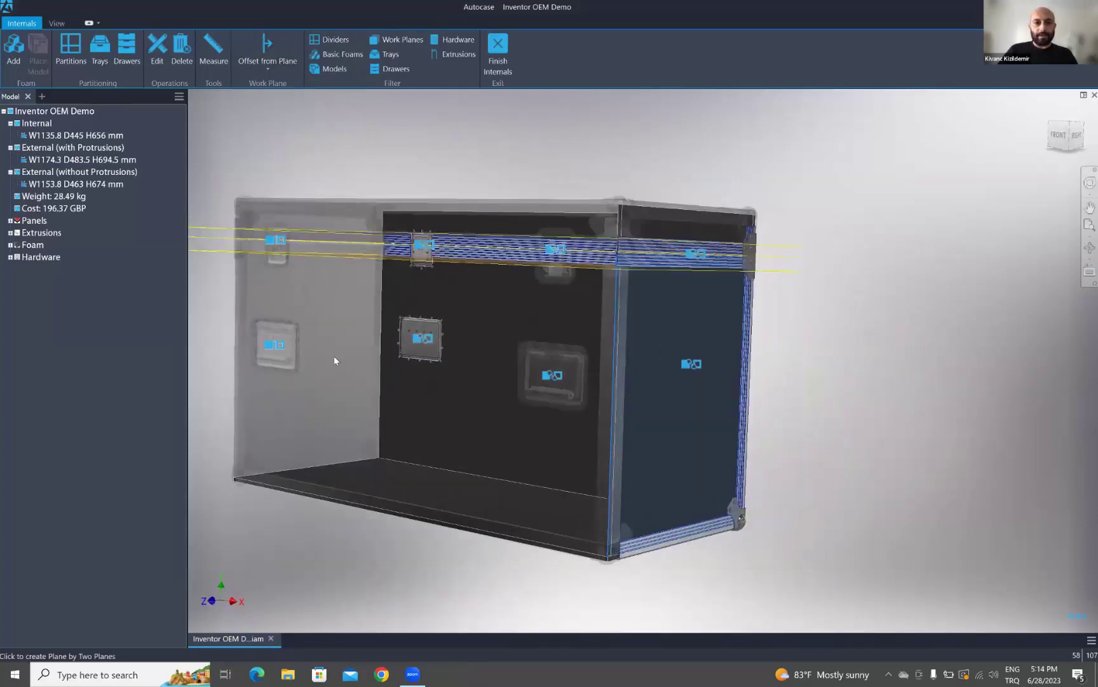
click(320, 344)
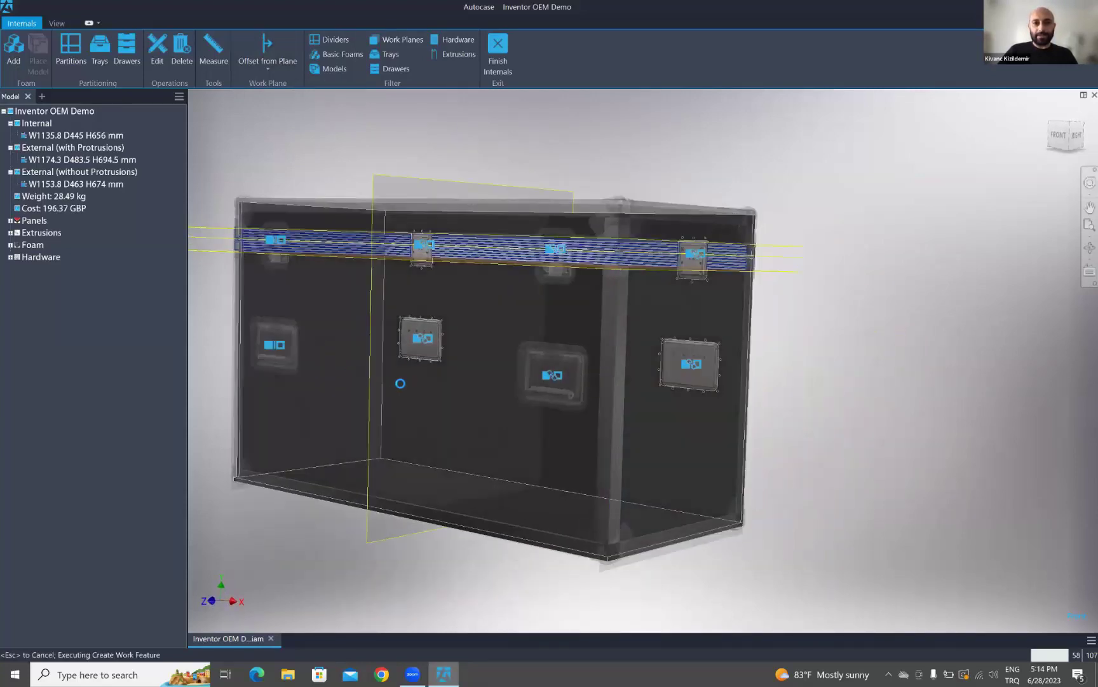
key(ctrl+z)
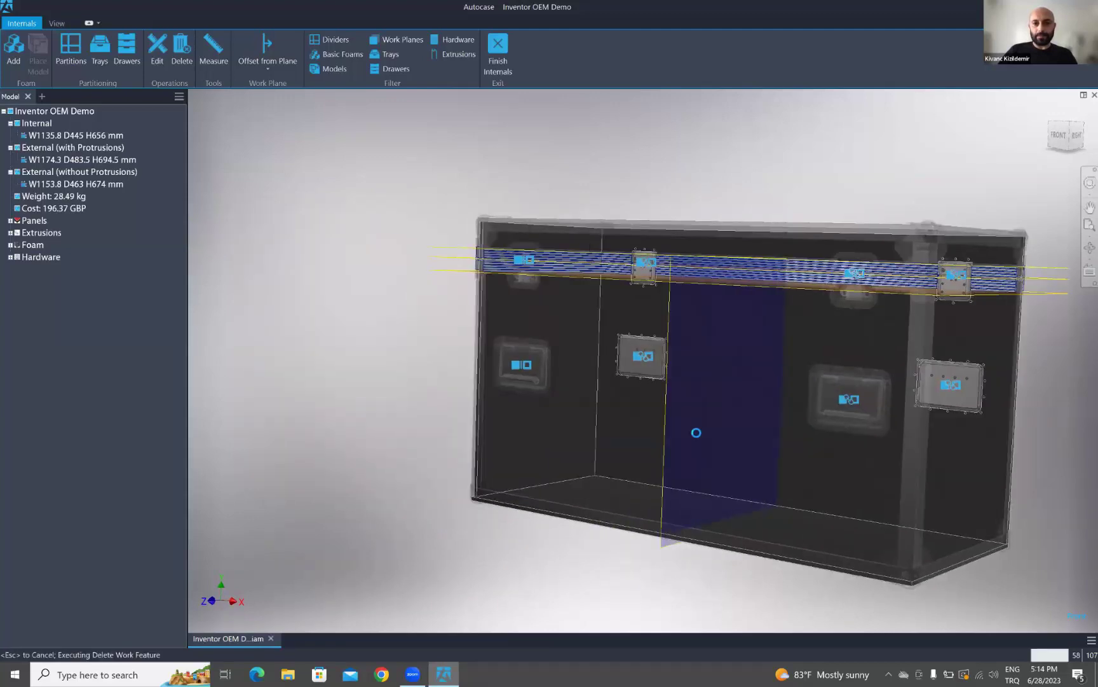
- Start a work plane offset from the left panel face, orbiting to view other sides
middle_drag(757, 368, 677, 376)
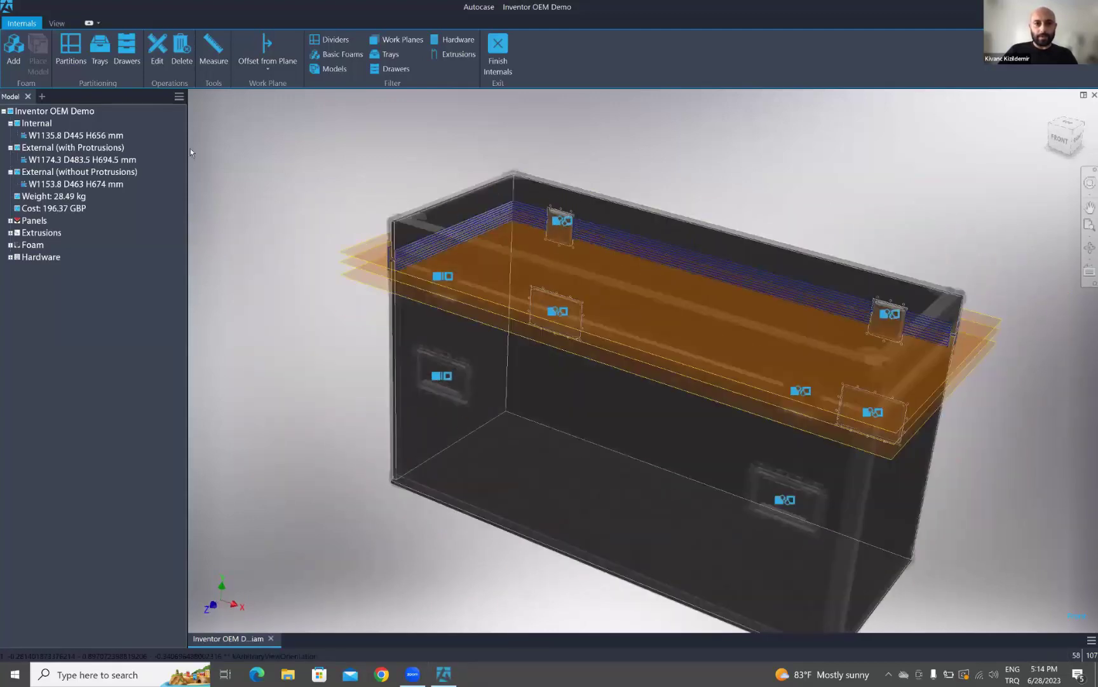
click(264, 67)
click(288, 90)
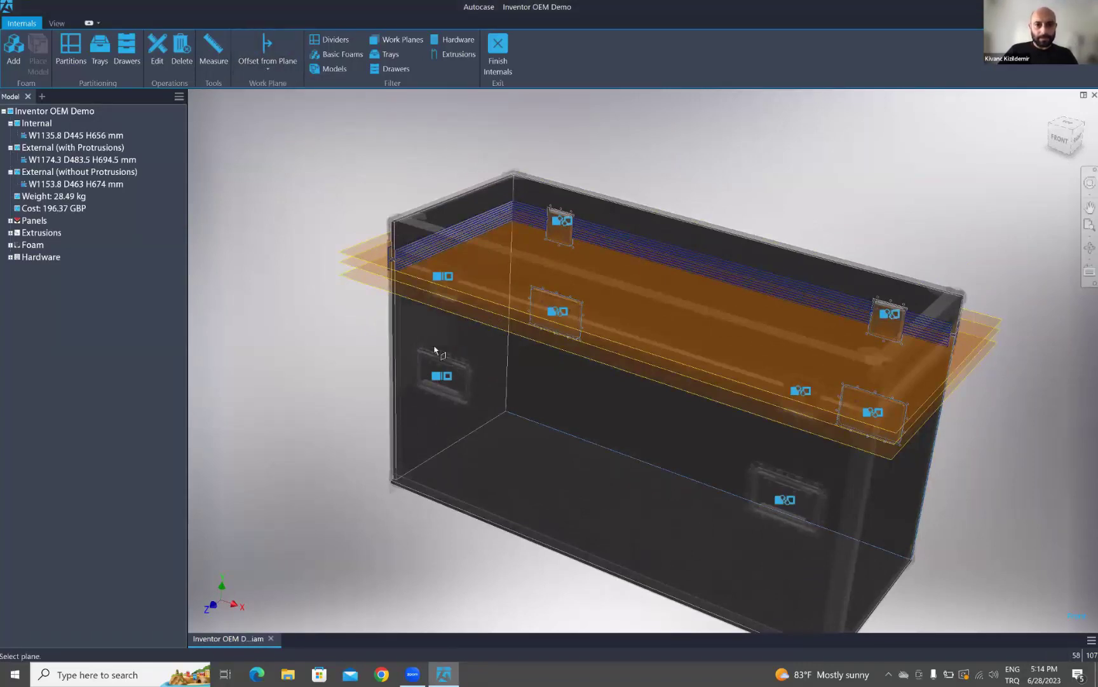
click(418, 337)
shift+middle_drag(618, 446, 788, 426)
shift+middle_drag(445, 426, 722, 481)
scroll(723, 481, up, 5)
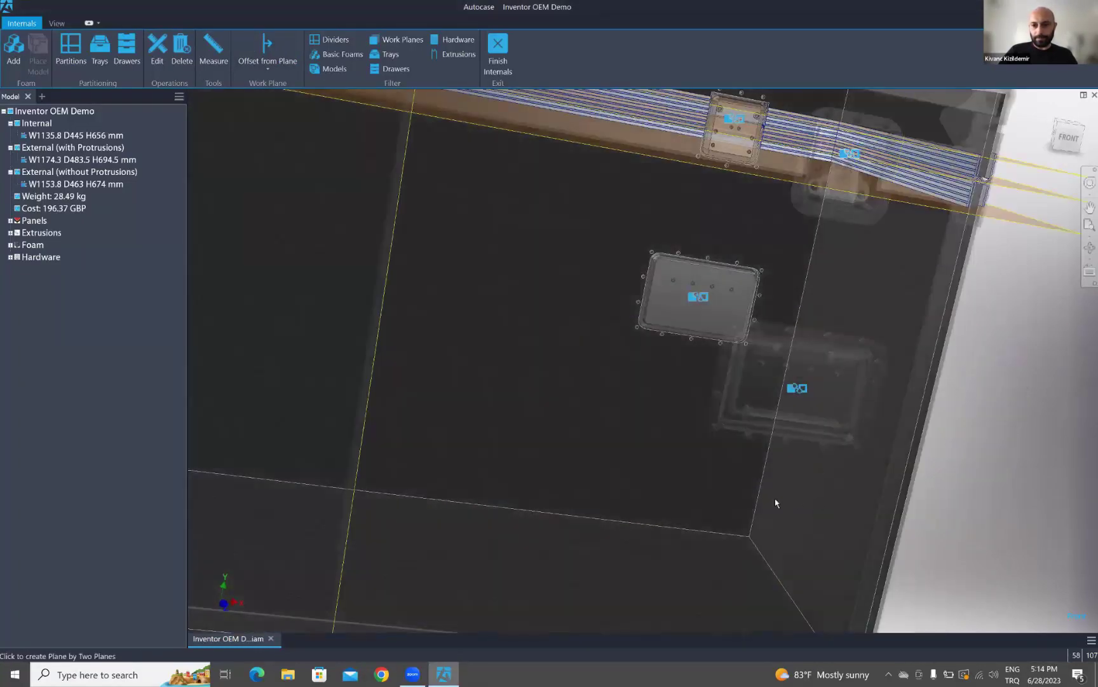
scroll(555, 423, down, 5)
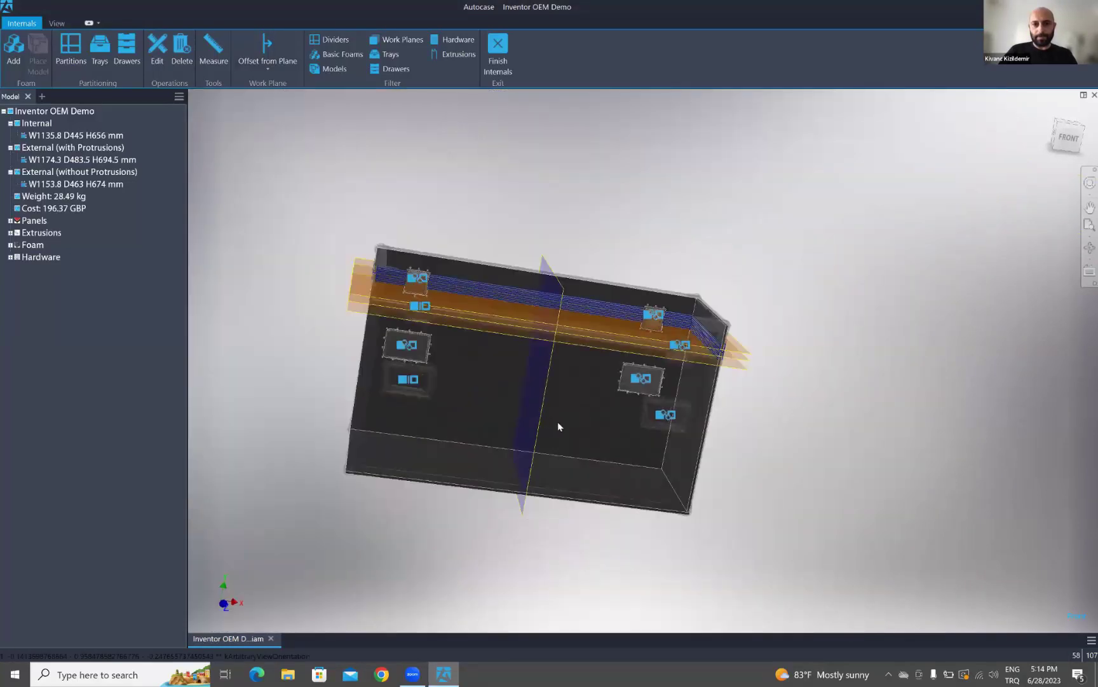
shift+middle_drag(558, 423, 557, 398)
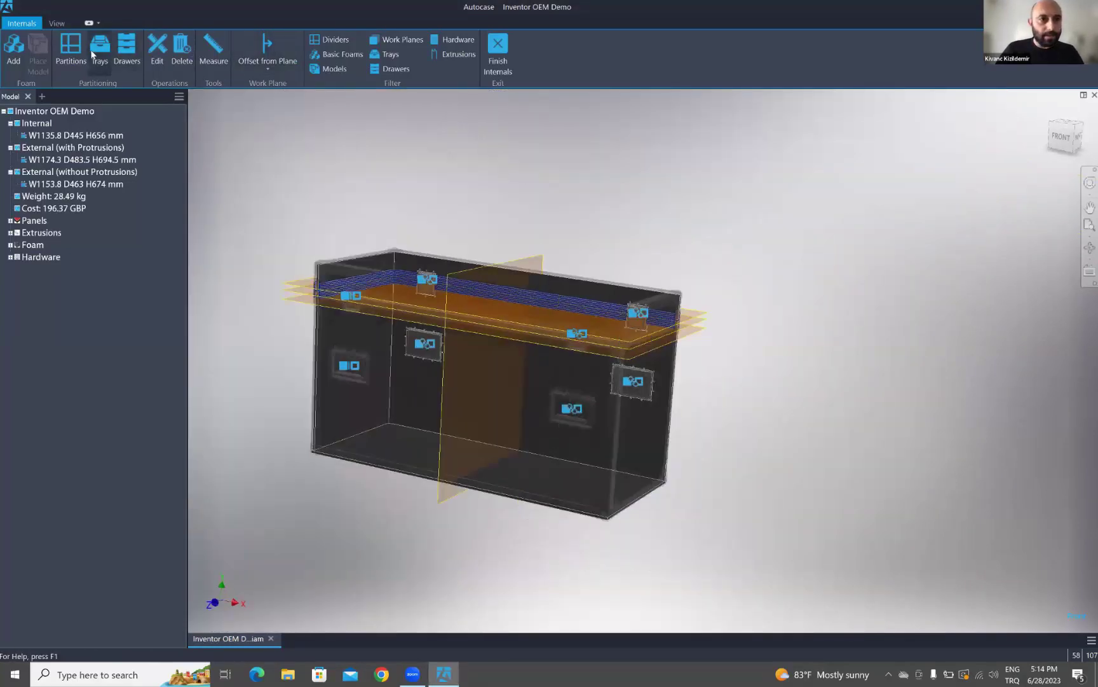
- Add a black M876009 Rigid PVC Laminated Birch partition on the vertical work plane
click(72, 50)
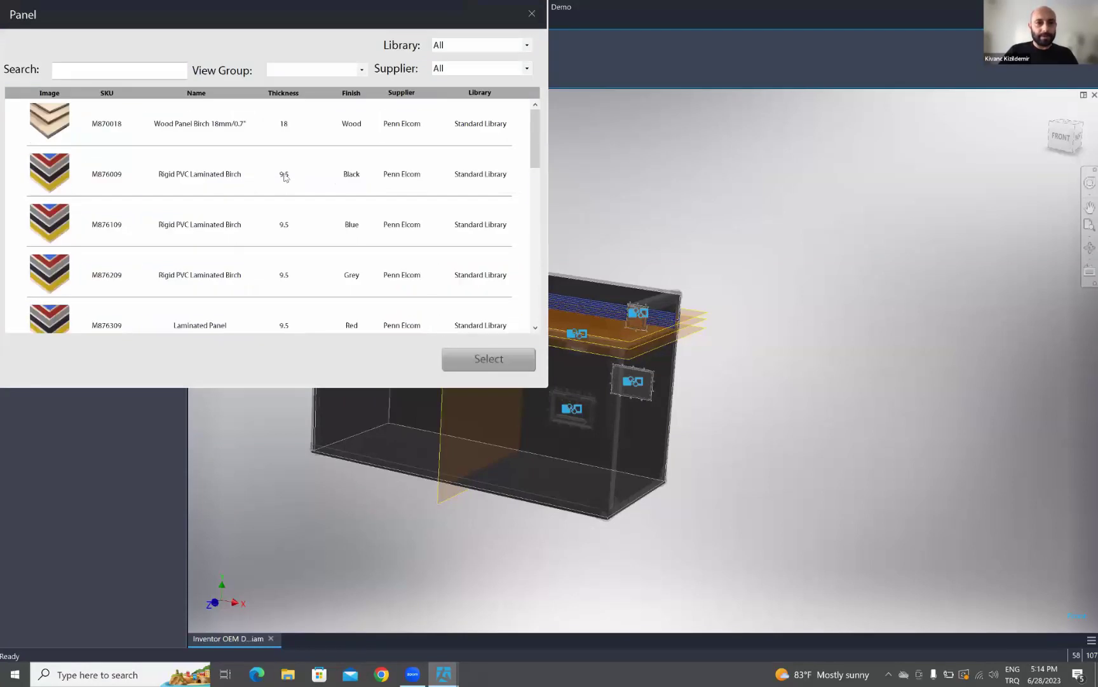
click(285, 177)
click(488, 359)
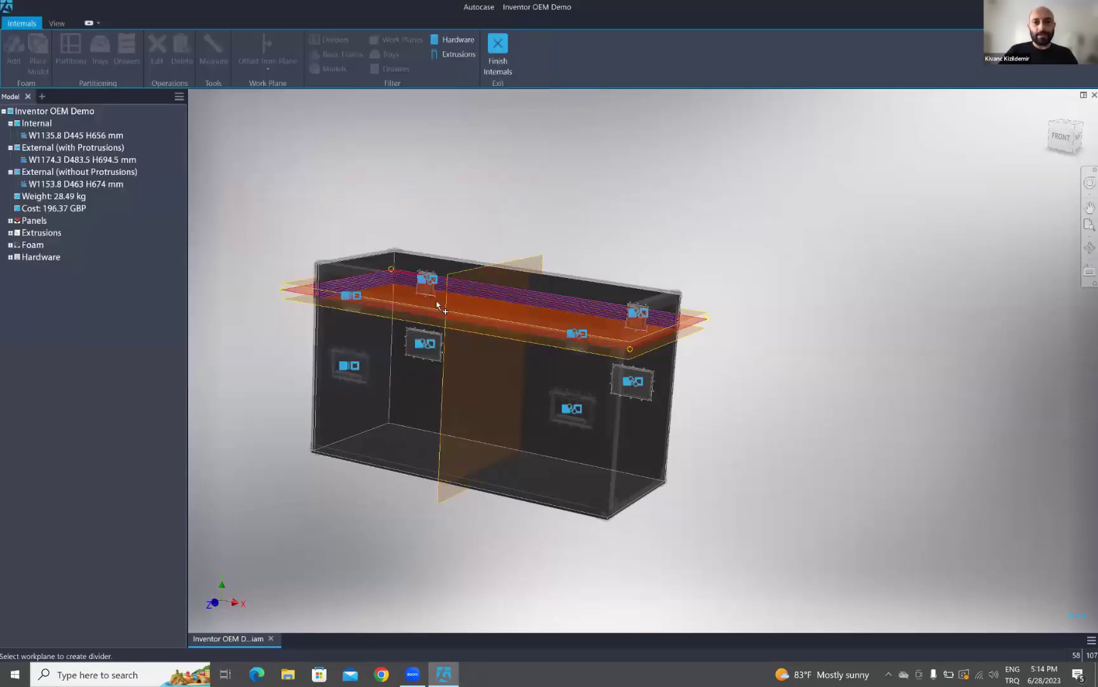
click(488, 278)
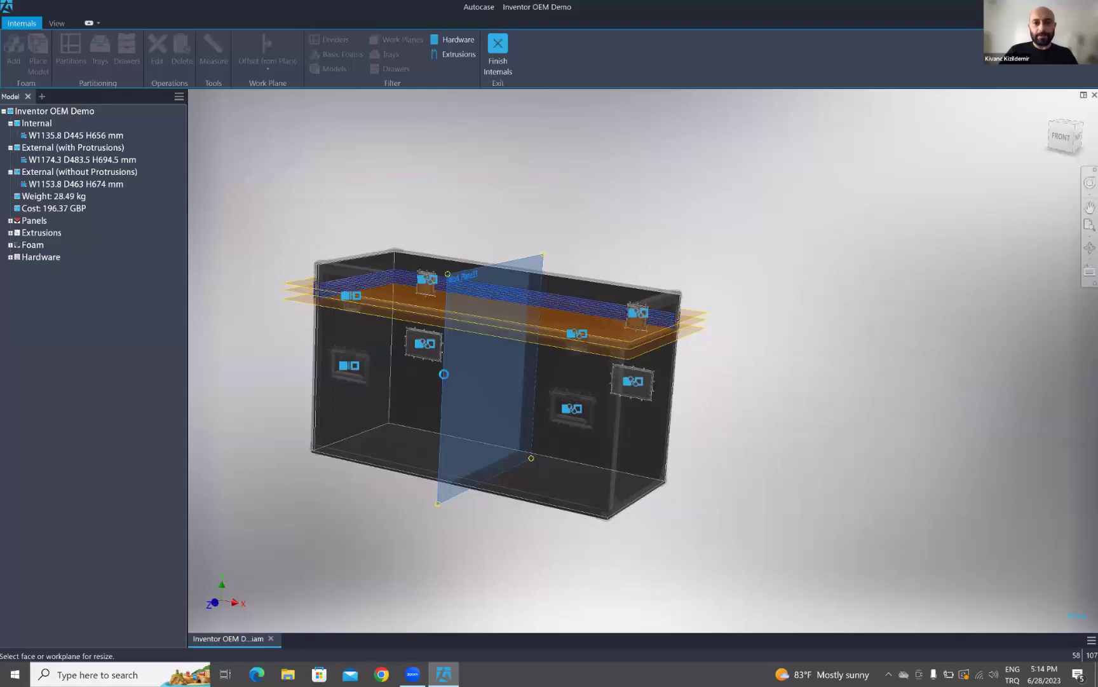
click(445, 363)
- Trim the divider's top edge to the horizontal work plane, giving a 538.77 height
scroll(492, 294, down, 5)
shift+middle_drag(493, 294, 485, 355)
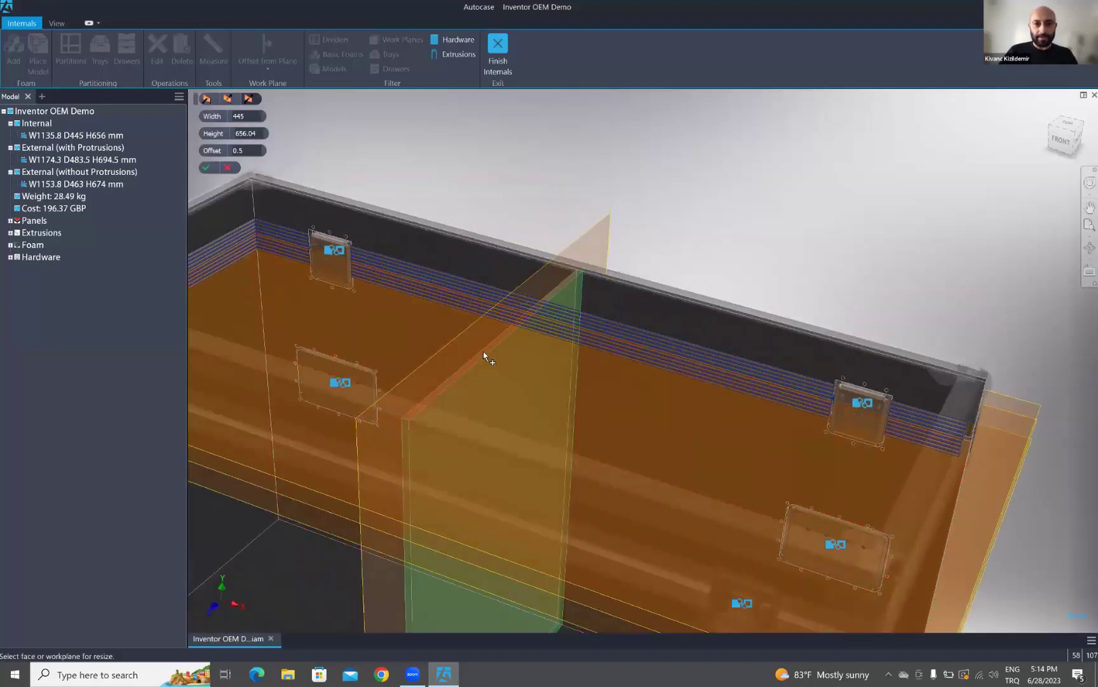
click(483, 351)
scroll(565, 310, up, 5)
scroll(567, 318, down, 2)
scroll(556, 335, down, 2)
scroll(528, 348, down, 3)
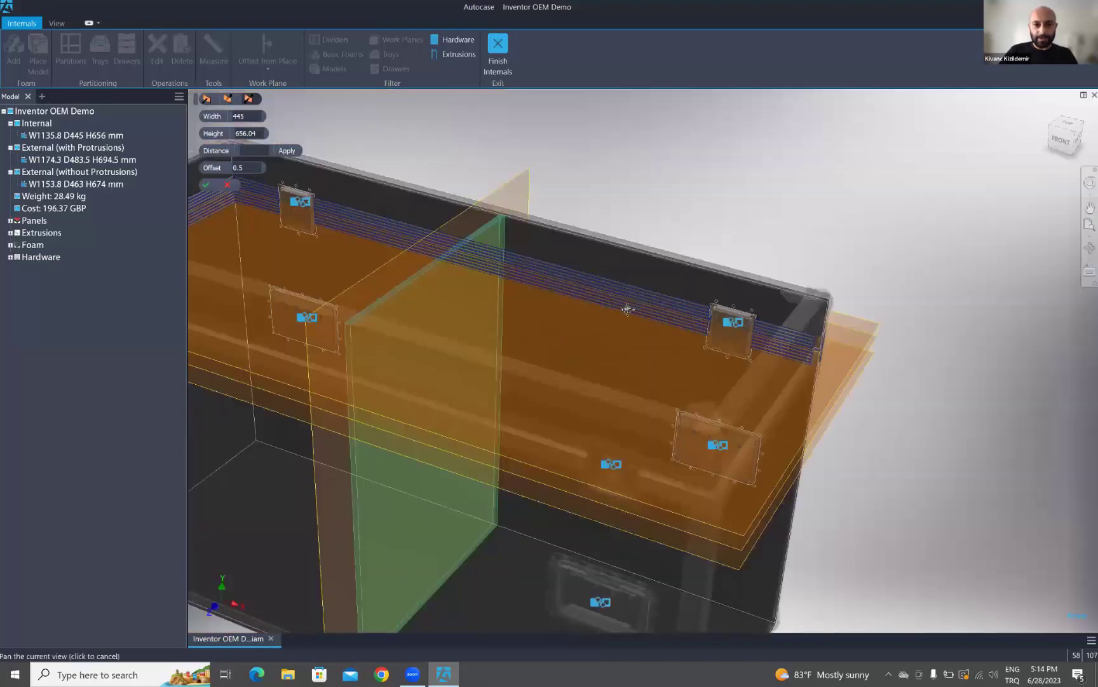
scroll(535, 391, down, 3)
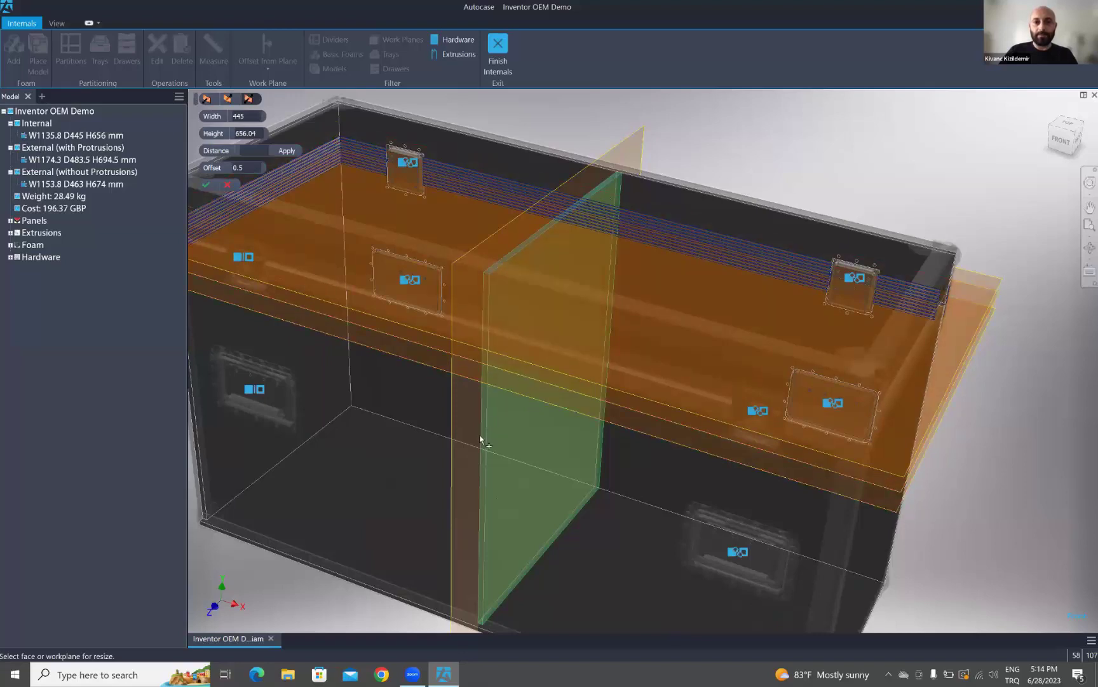
click(511, 387)
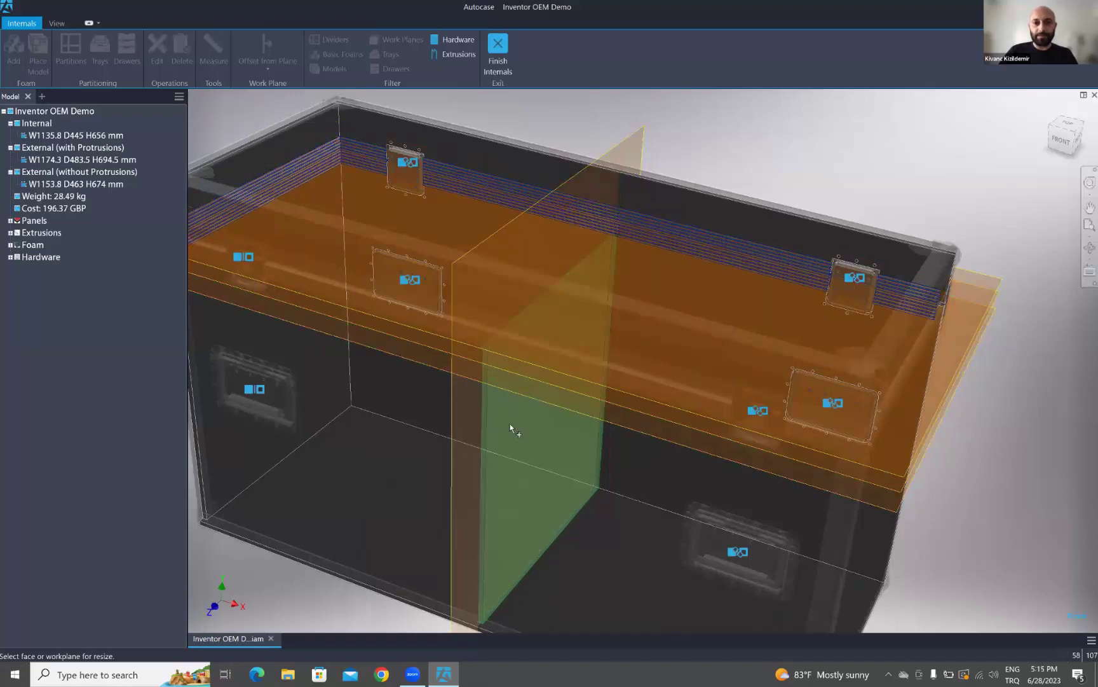
- Set the divider width to 450 using the base plane as resize reference
shift+middle_drag(533, 417, 553, 391)
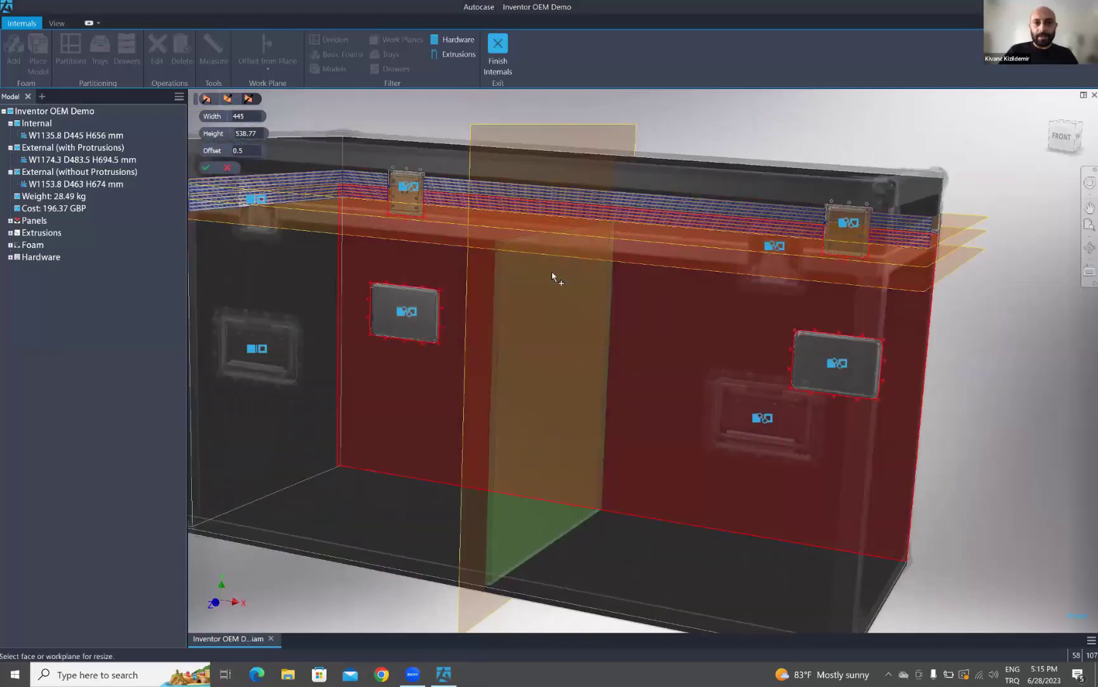
shift+middle_drag(584, 326, 636, 500)
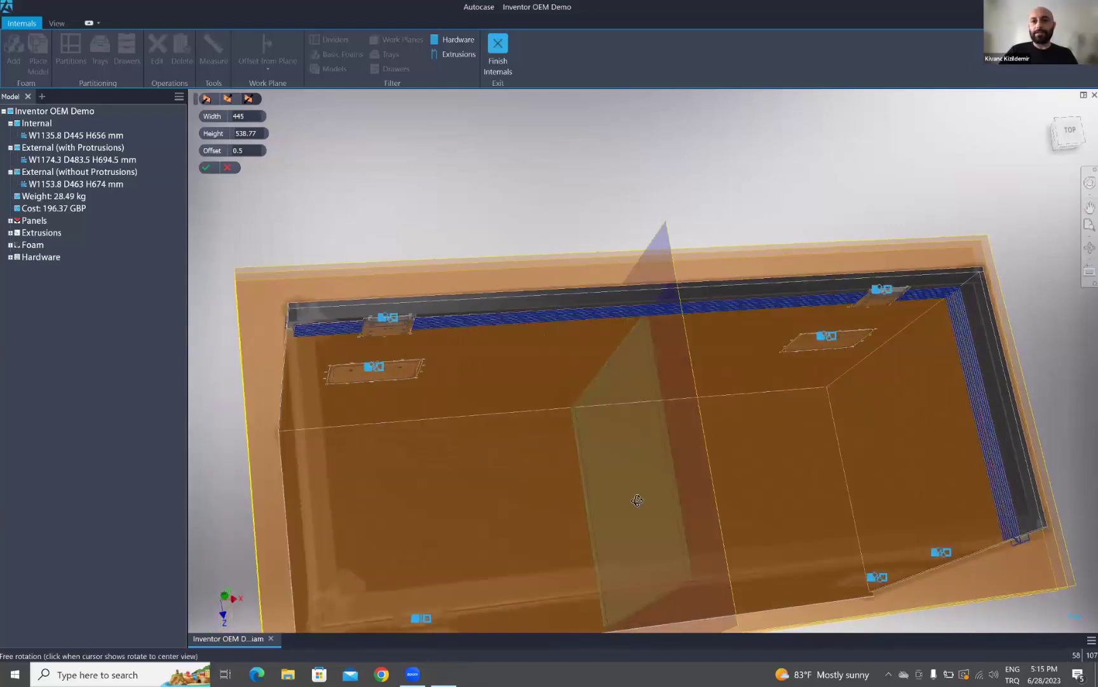
click(623, 355)
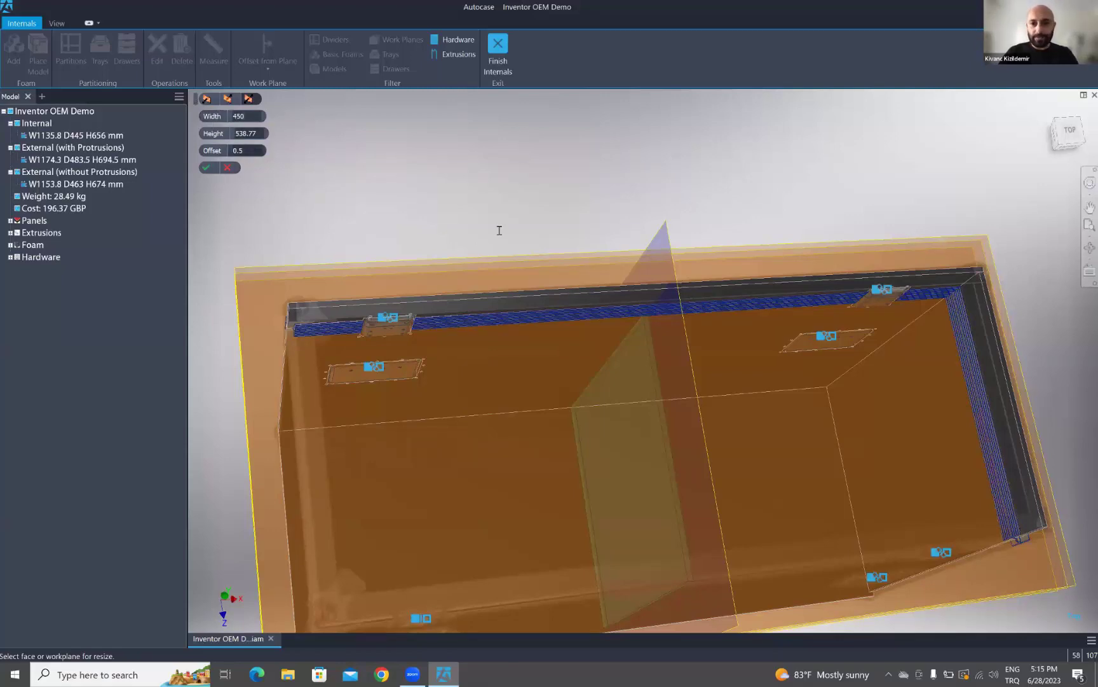
key(Tab)
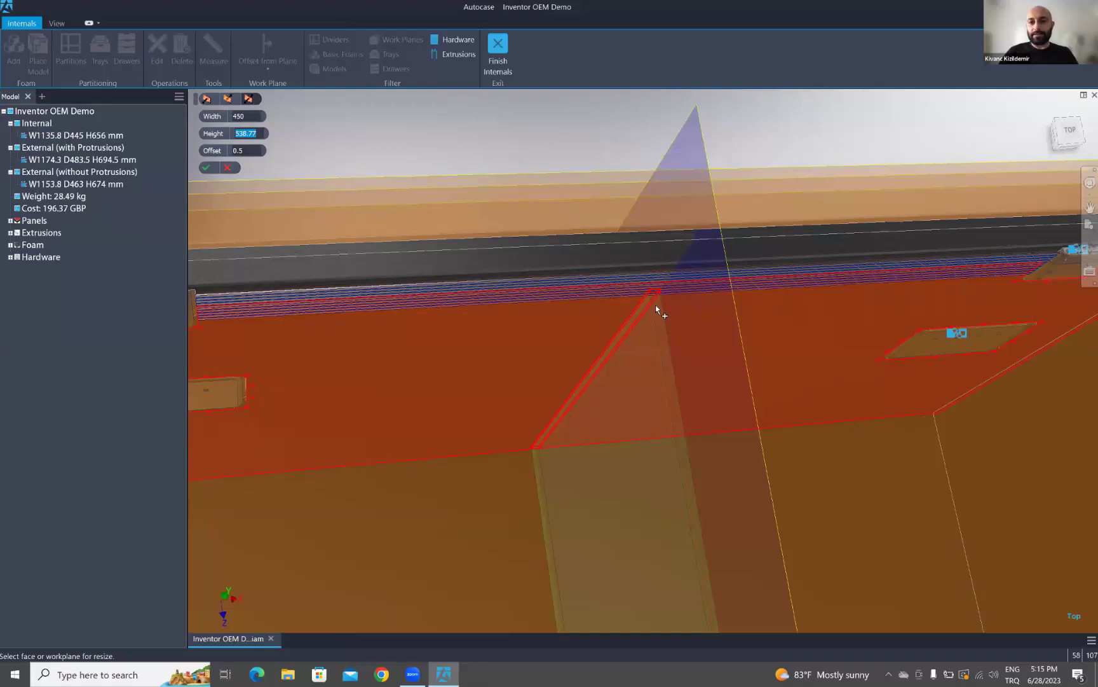
scroll(644, 327, down, 5)
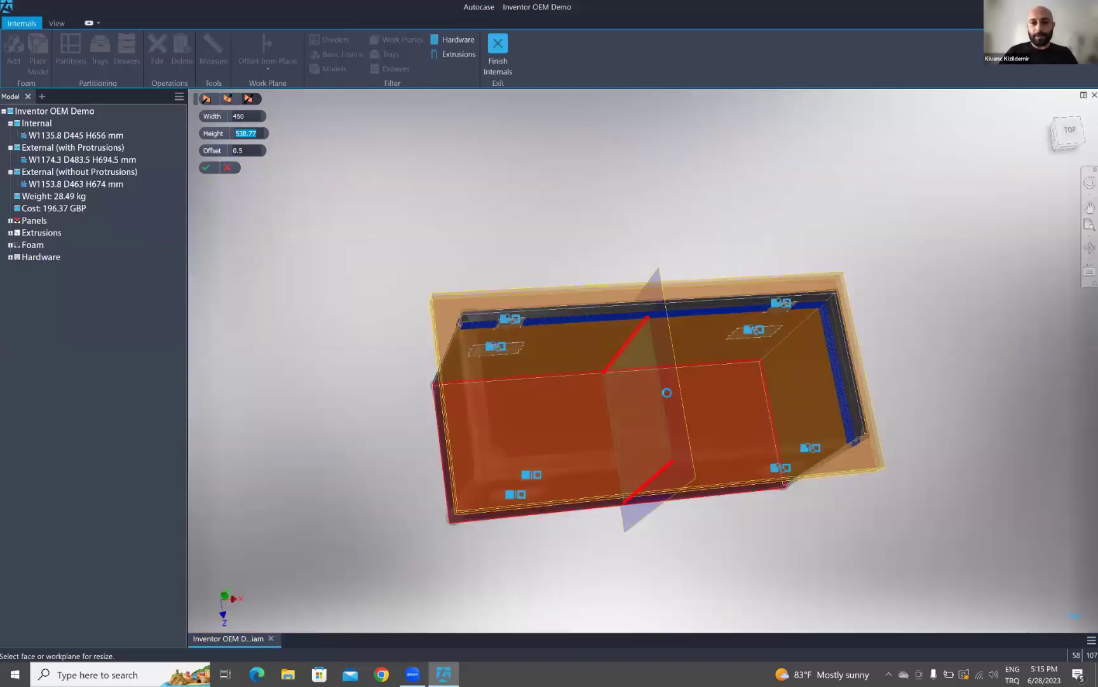
shift+middle_drag(669, 397, 711, 398)
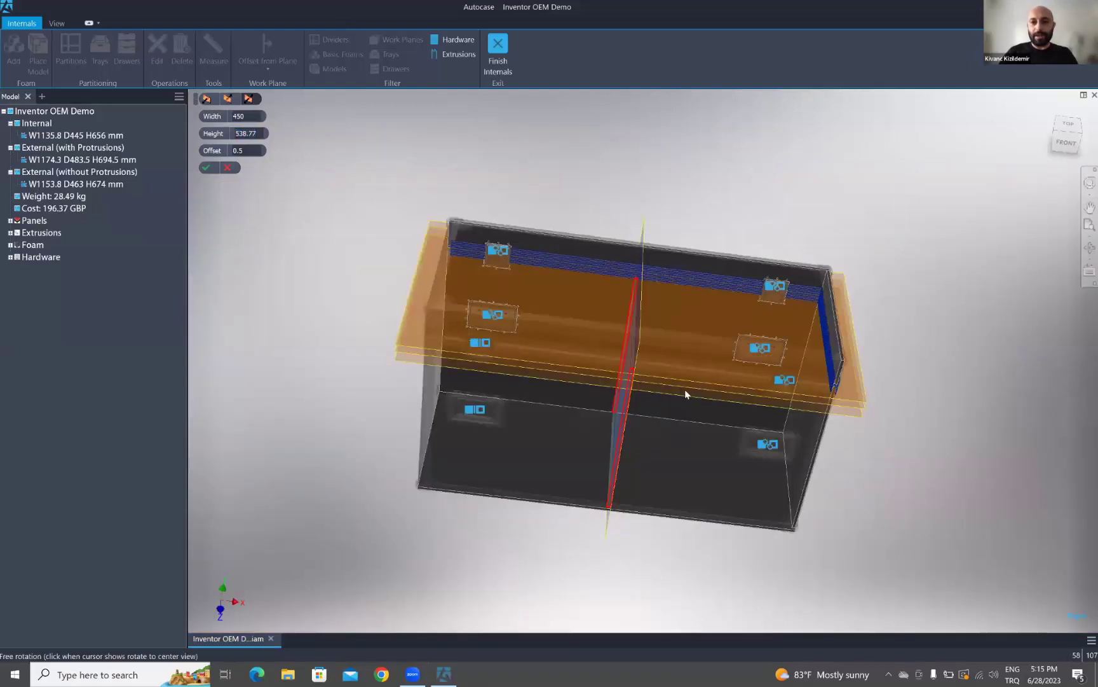
shift+middle_drag(655, 439, 637, 436)
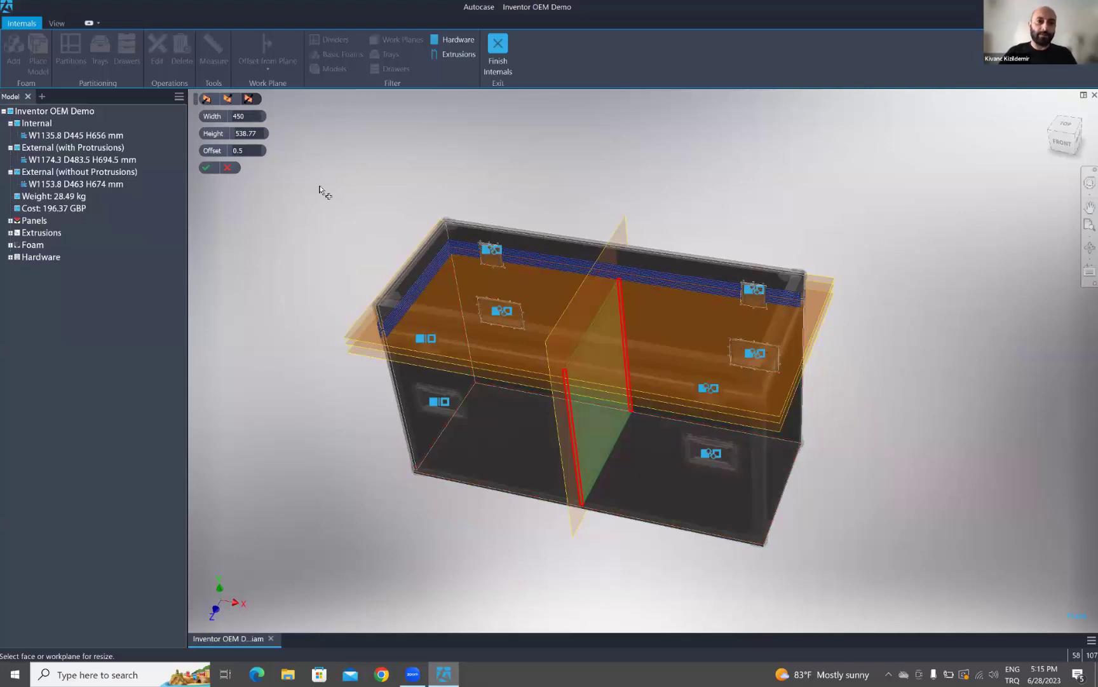
- Commit the divider and foam the right compartment from its back face, raising weight to 30.86 kg
click(206, 169)
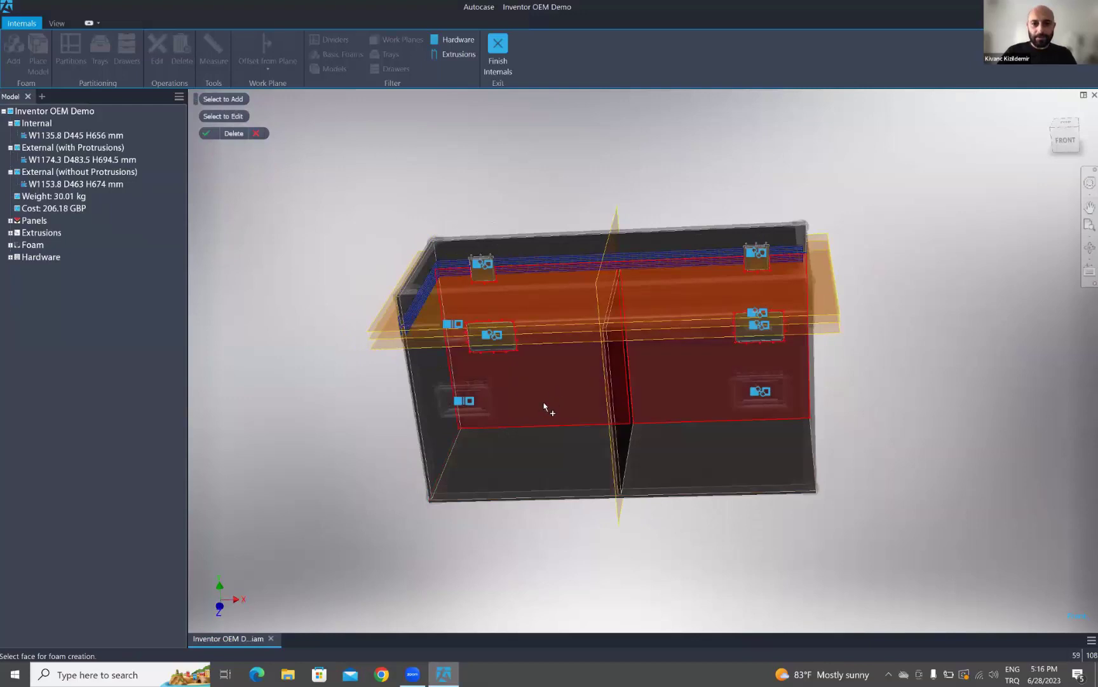
shift+middle_drag(531, 443, 502, 249)
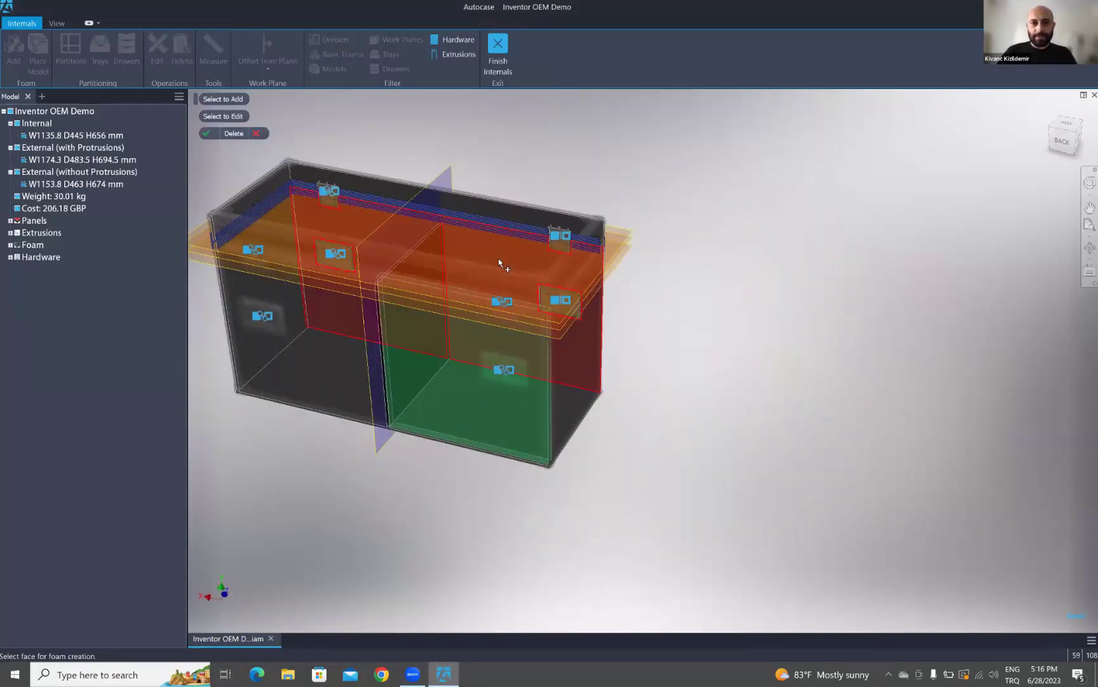
click(500, 259)
shift+middle_drag(422, 397, 428, 192)
scroll(430, 203, down, 5)
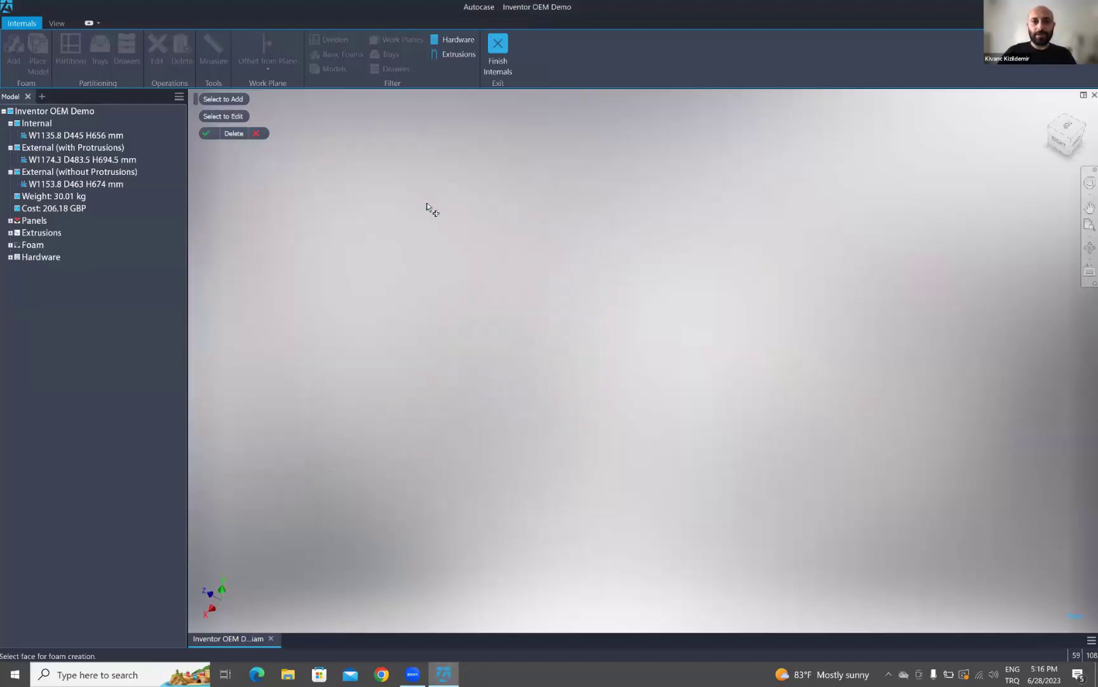
scroll(436, 219, up, 4)
middle_drag(496, 244, 564, 307)
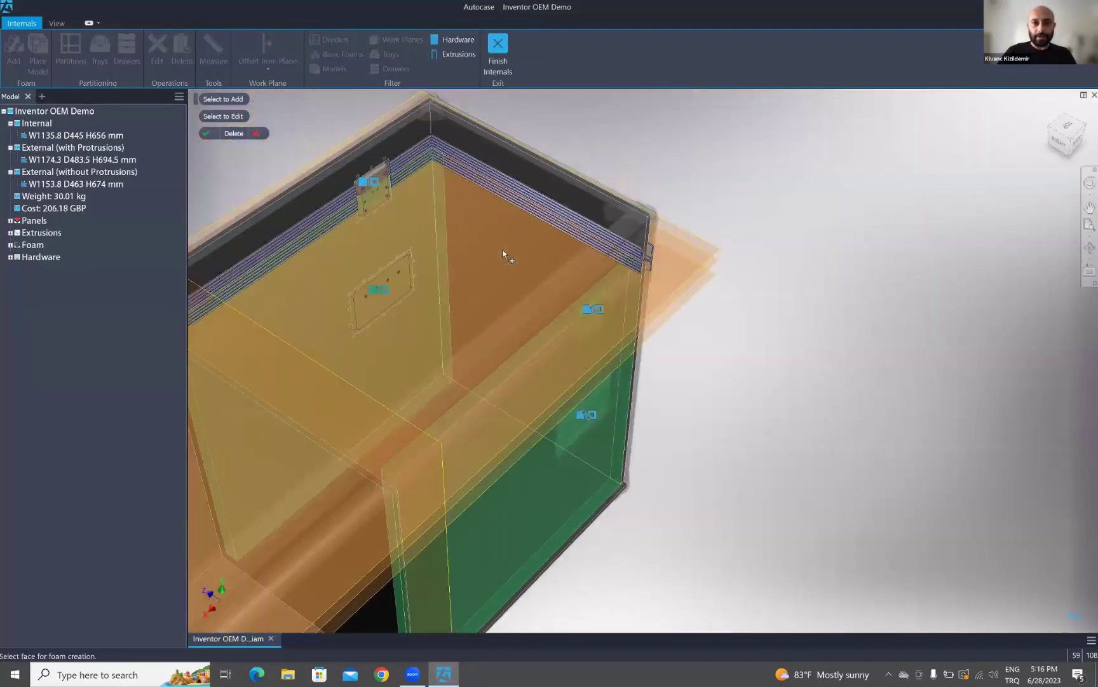
shift+middle_drag(709, 353, 482, 438)
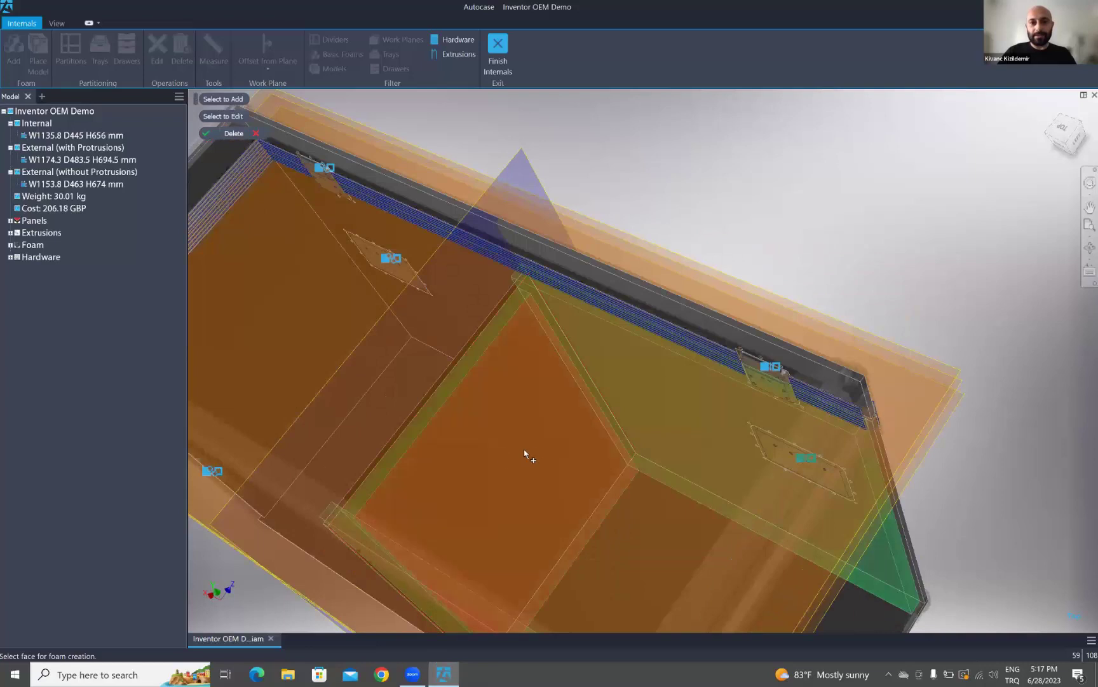
shift+middle_drag(555, 430, 652, 274)
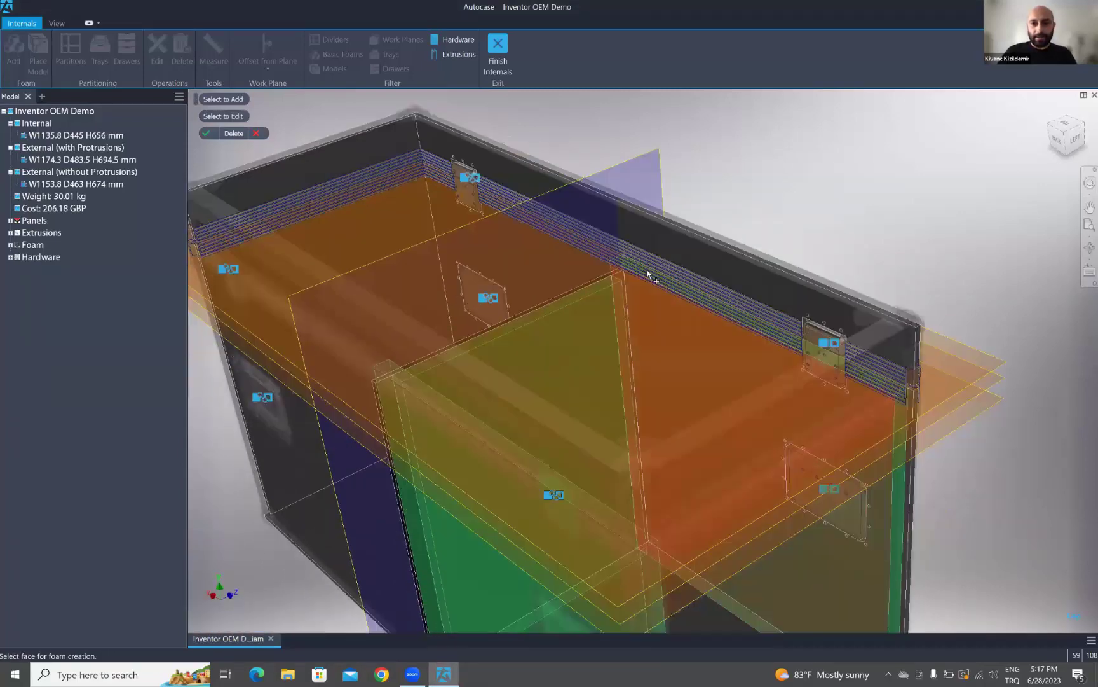
click(208, 134)
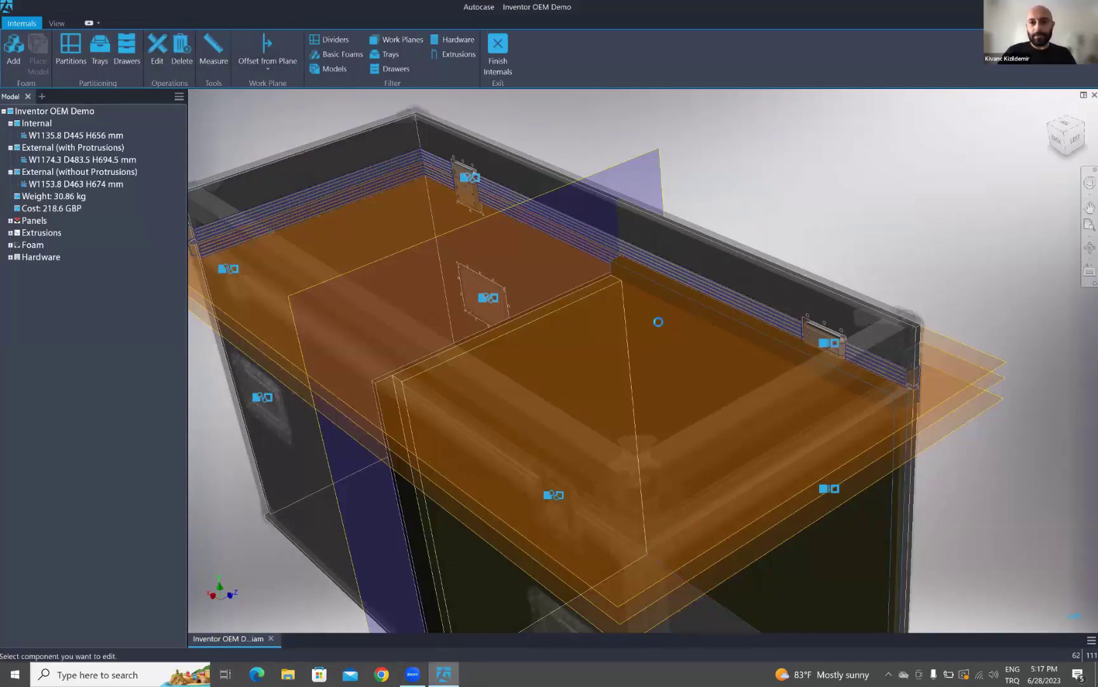
- Resize the divider to the red work plane, giving a partition height of 538.77
click(647, 278)
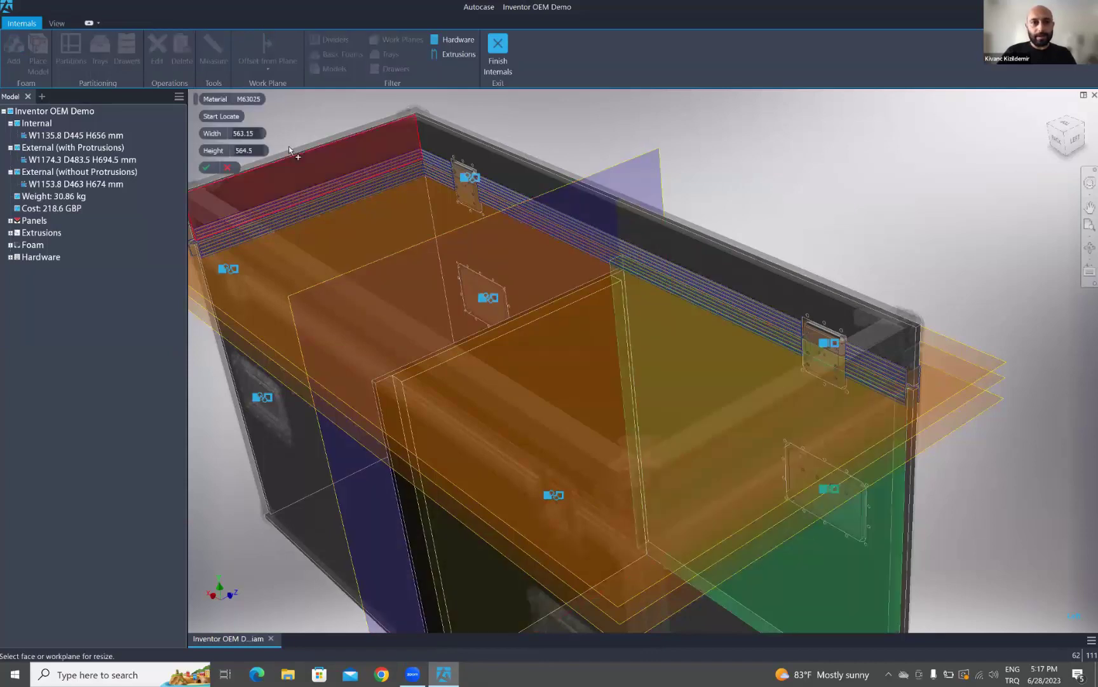
click(704, 304)
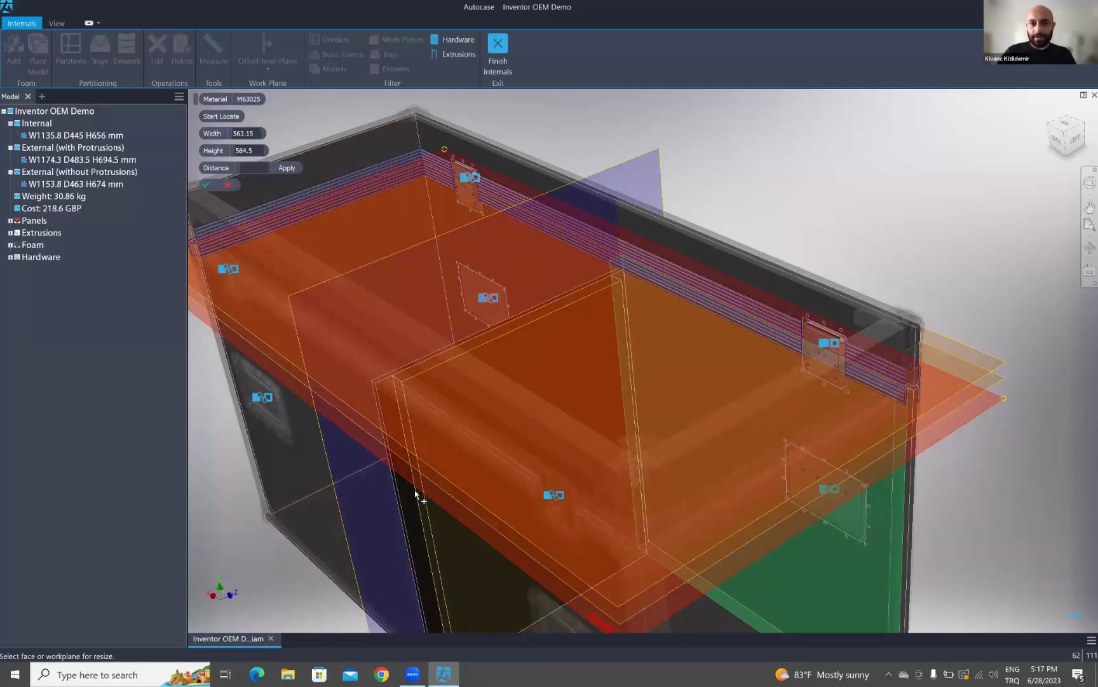
click(416, 492)
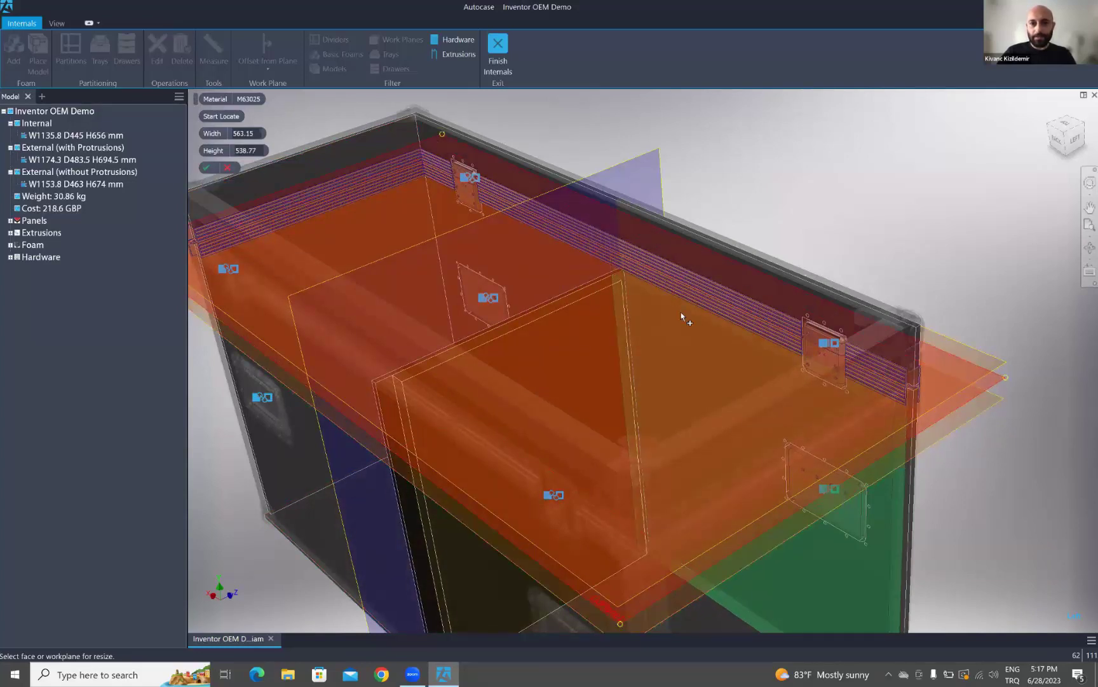
click(209, 170)
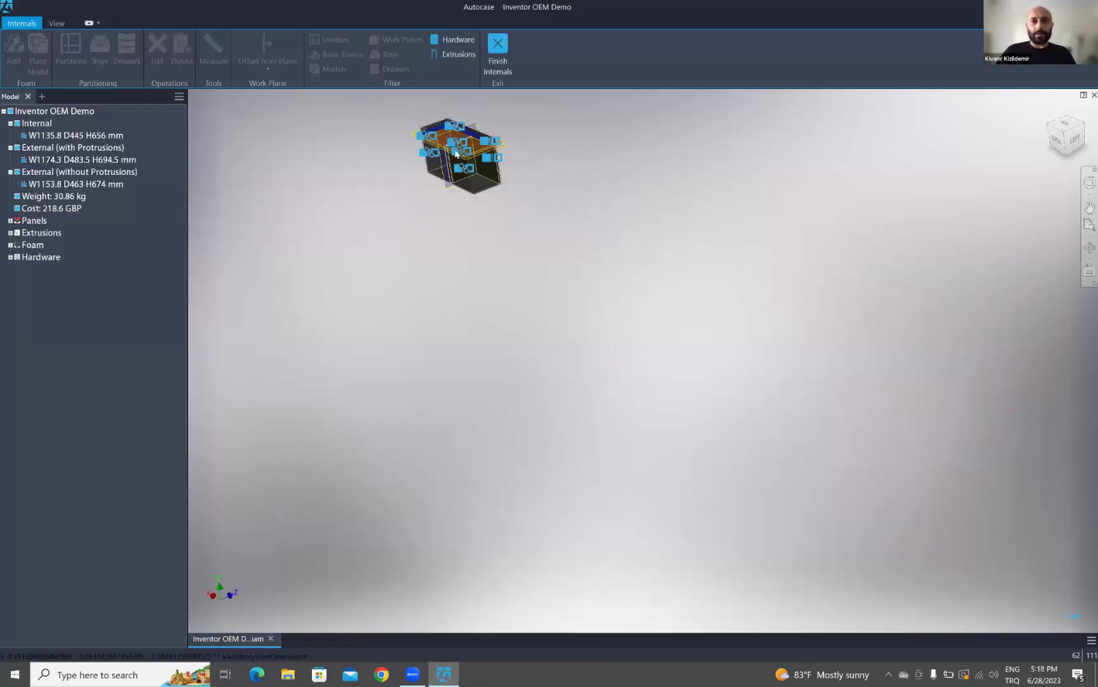
- Orbit the finished case to inspect its back and top
scroll(461, 141, up, 10)
scroll(477, 158, down, 5)
middle_drag(544, 240, 616, 418)
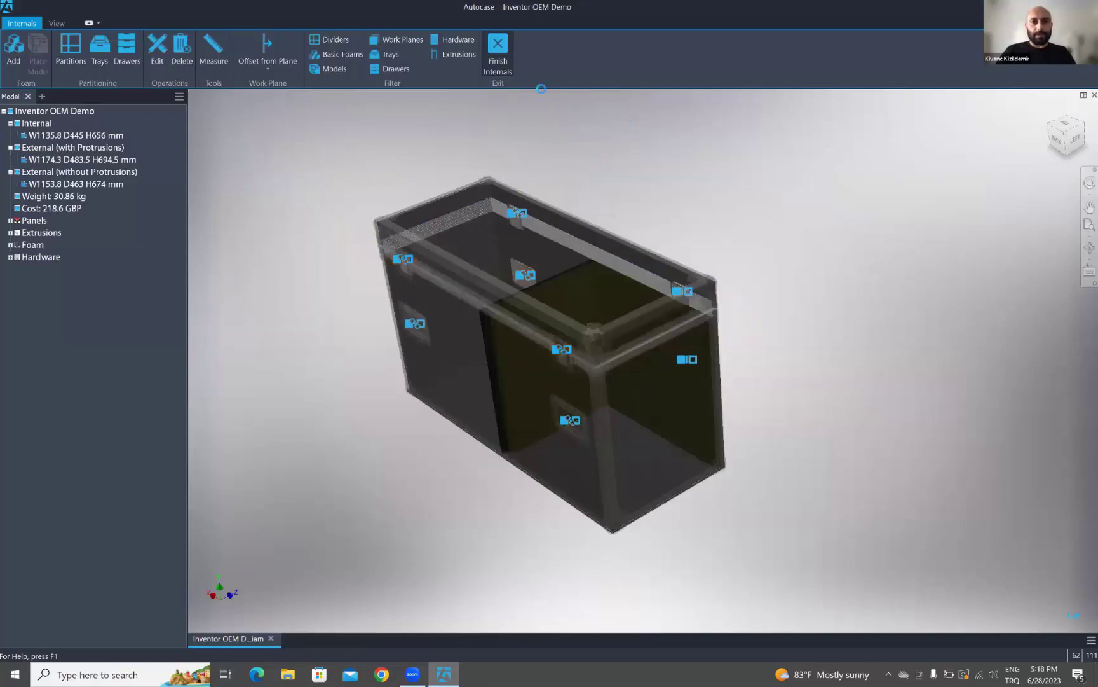
shift+middle_drag(568, 385, 526, 142)
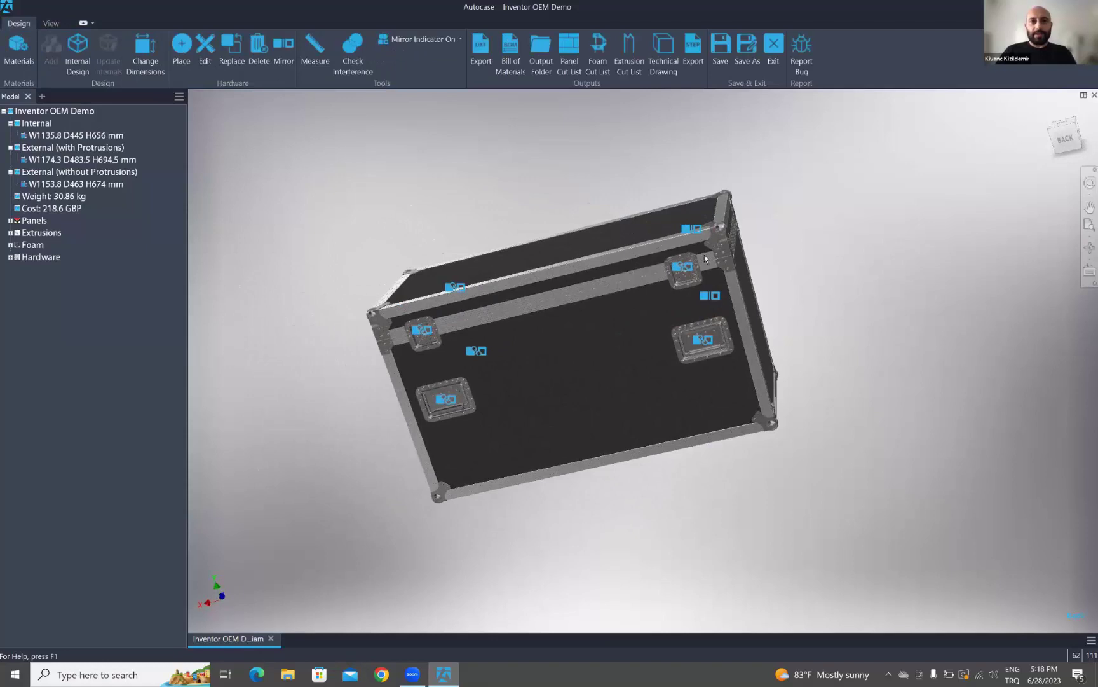
shift+middle_drag(658, 273, 614, 281)
scroll(633, 257, up, 5)
scroll(614, 281, down, 5)
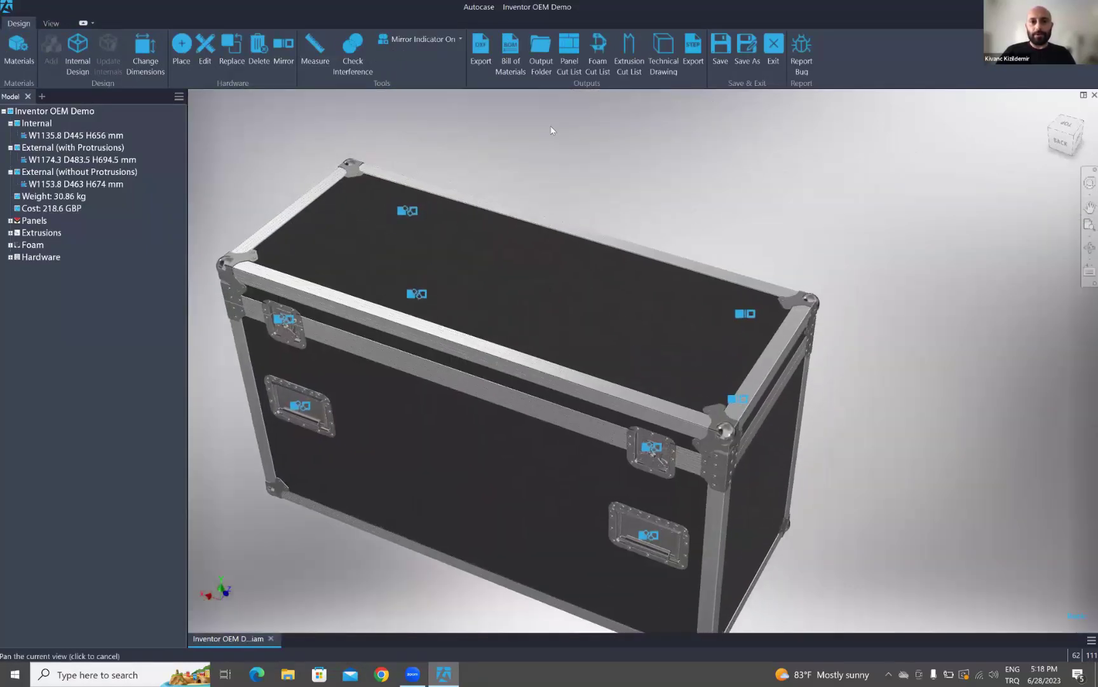
- Review the 218.39 GBP bill of materials, export it to PDF, and close it
click(510, 64)
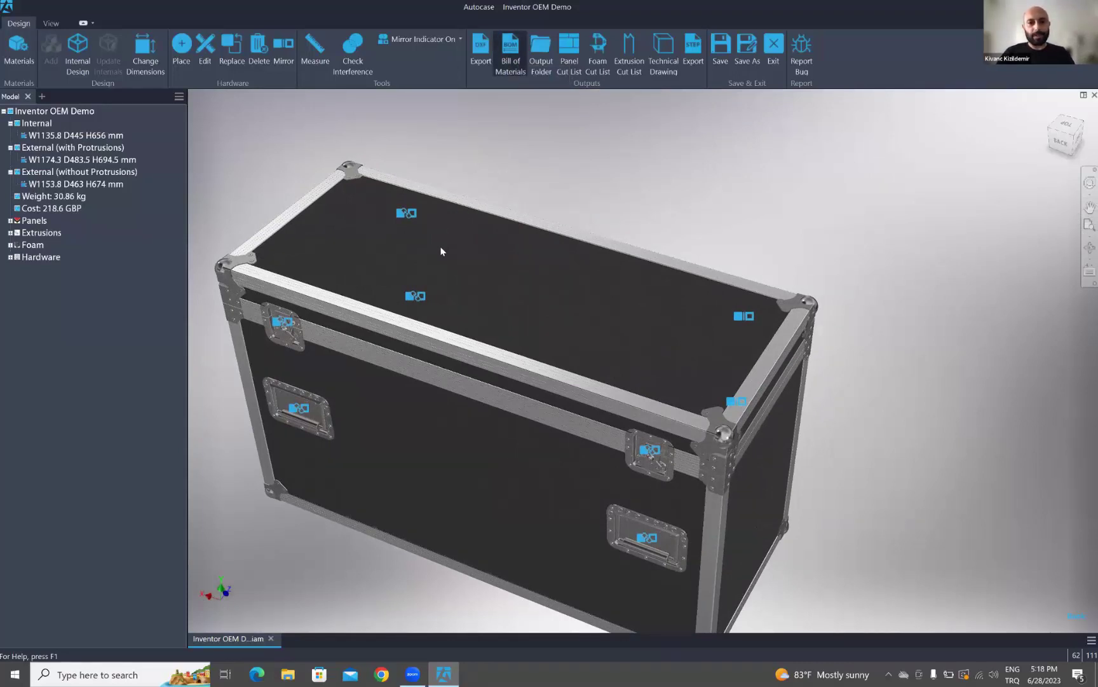
mouse_move(802, 217)
mouse_down()
mouse_move(795, 258)
mouse_move(798, 212)
mouse_up()
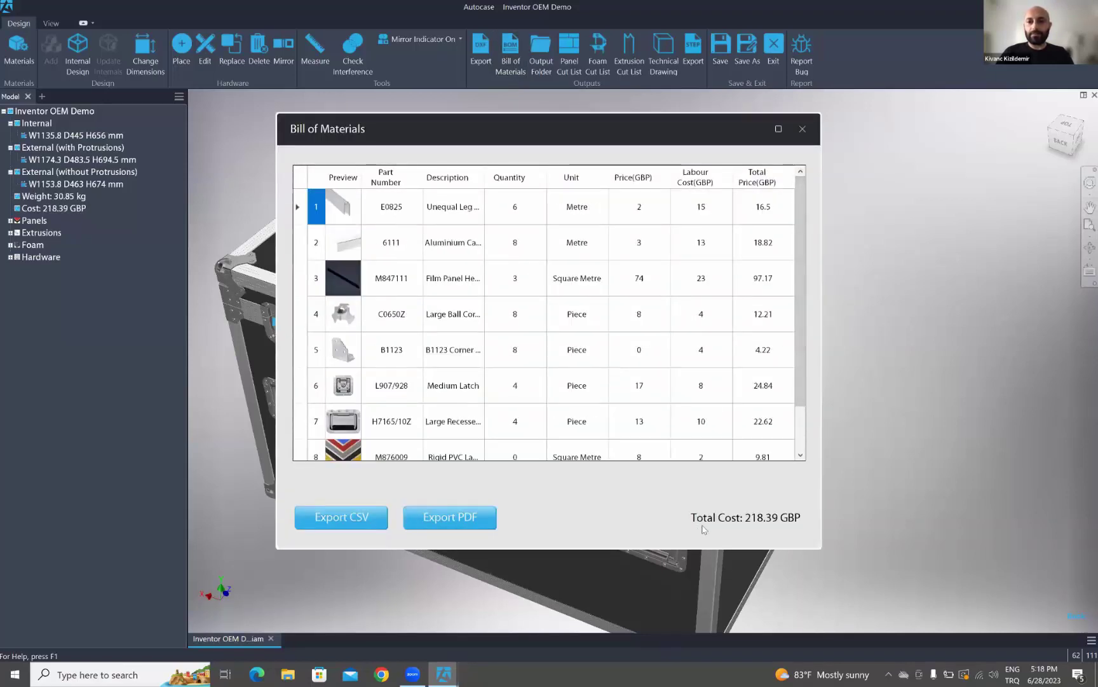
click(801, 411)
drag(801, 400, 800, 356)
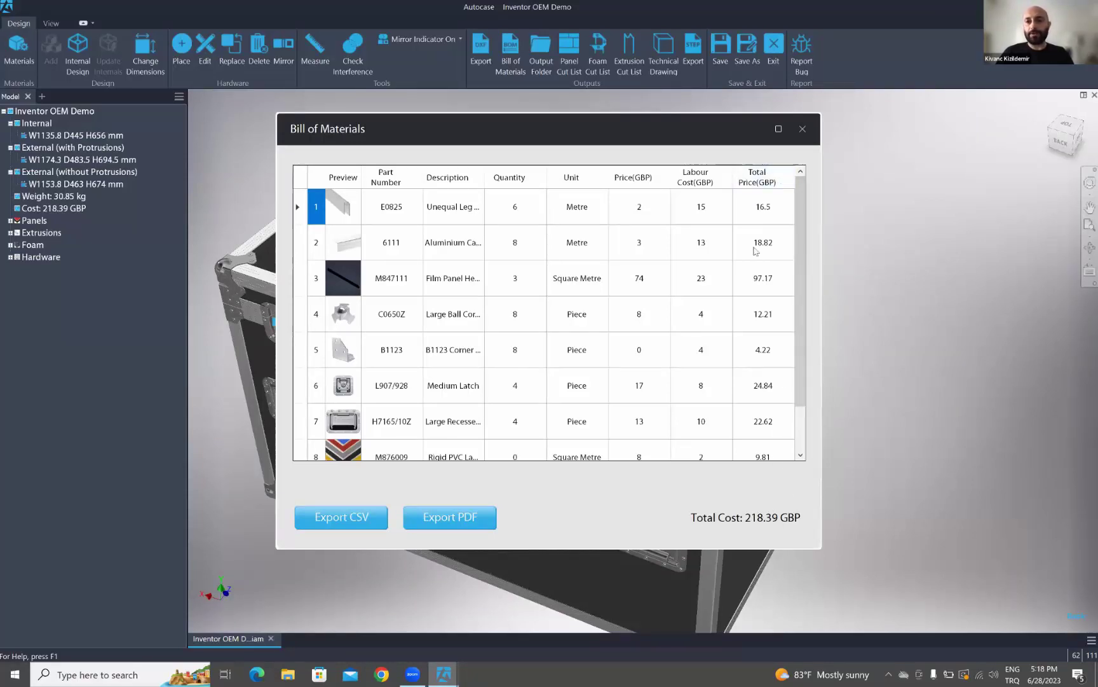
mouse_move(802, 230)
mouse_down()
mouse_move(806, 269)
mouse_move(807, 239)
mouse_up()
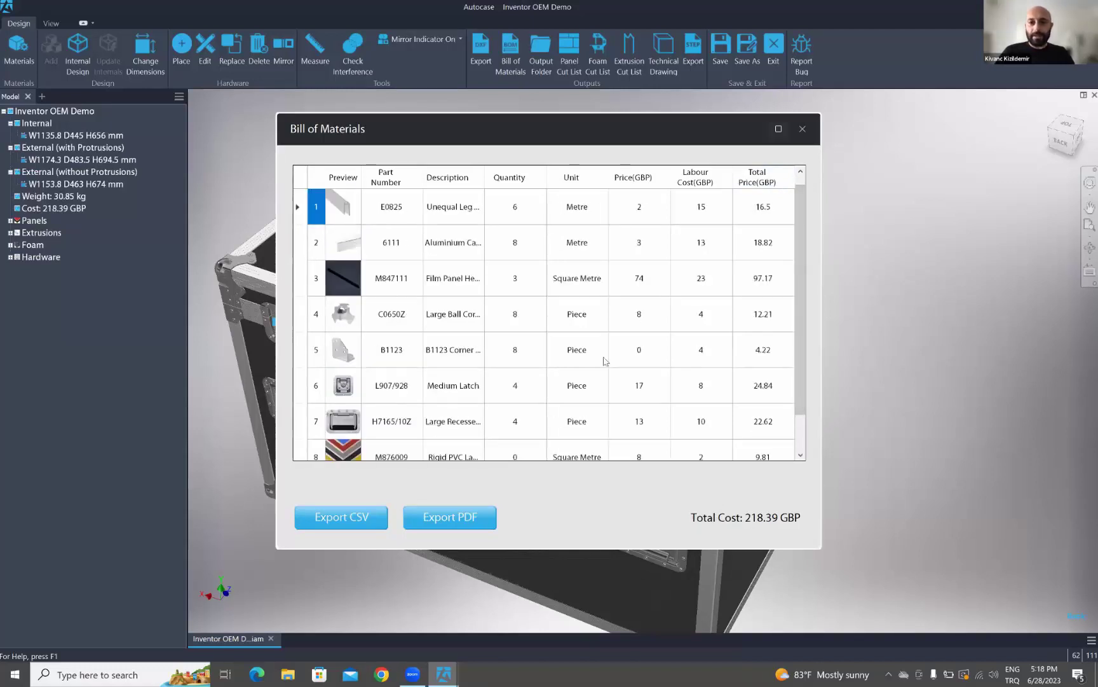
click(463, 520)
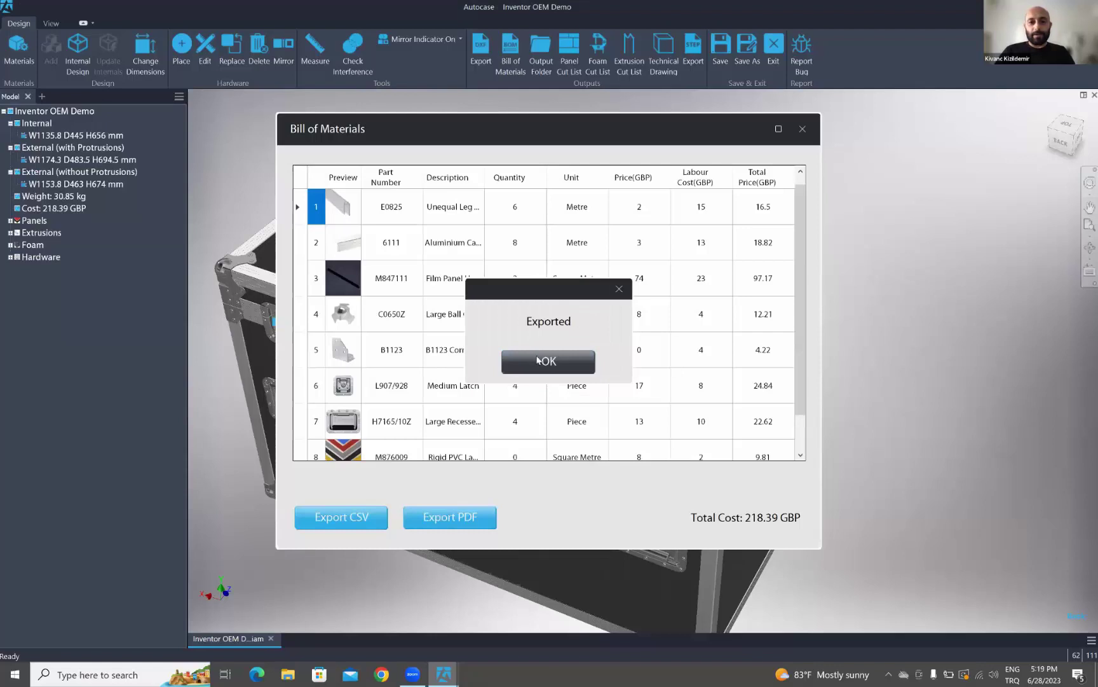
click(538, 359)
click(802, 128)
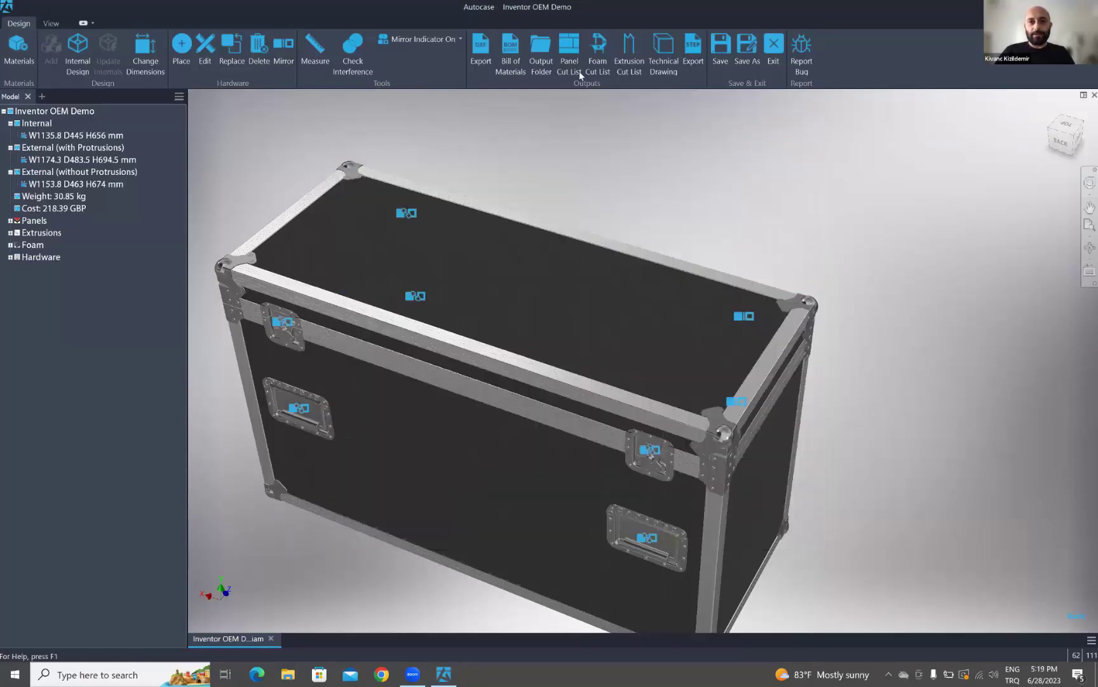
- Export the case panels as DXF files from the Outputs group
click(481, 54)
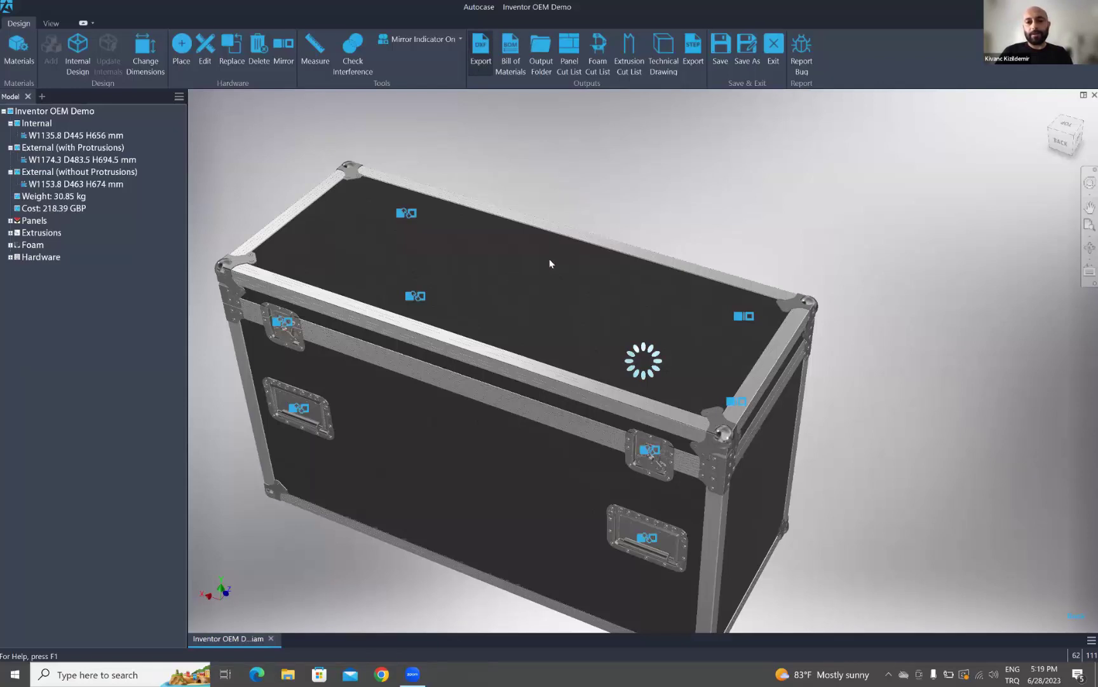
- Scroll through the extrusion cut list, export it to PDF, and close the table
click(630, 61)
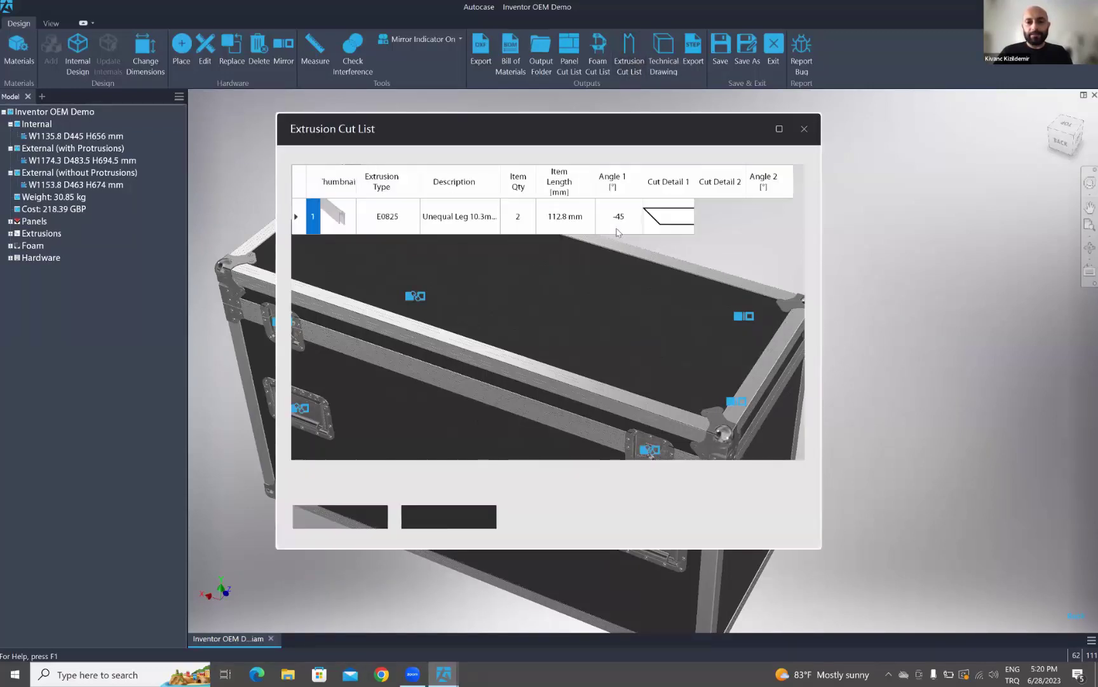
drag(797, 214, 811, 246)
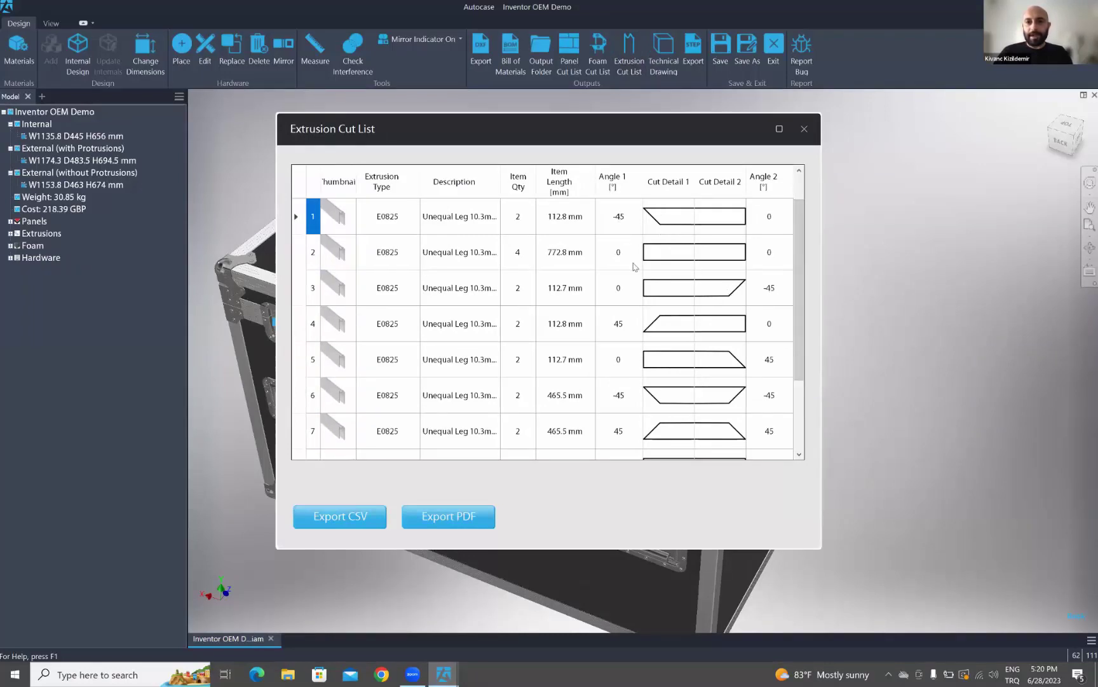
drag(799, 261, 793, 347)
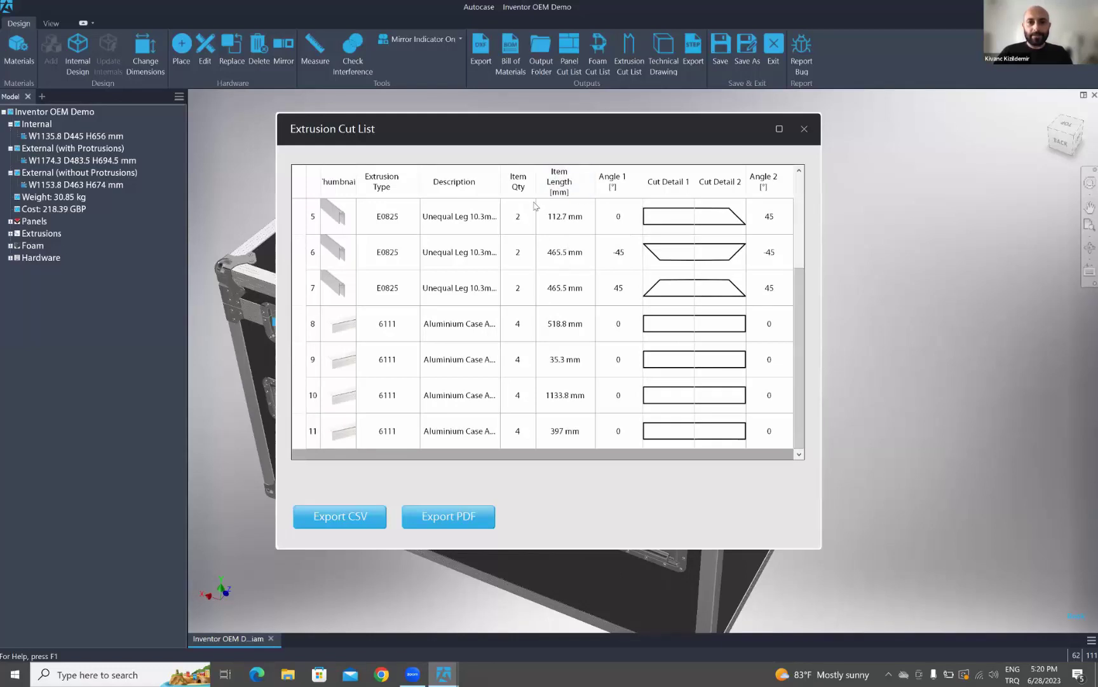
drag(800, 277, 825, 183)
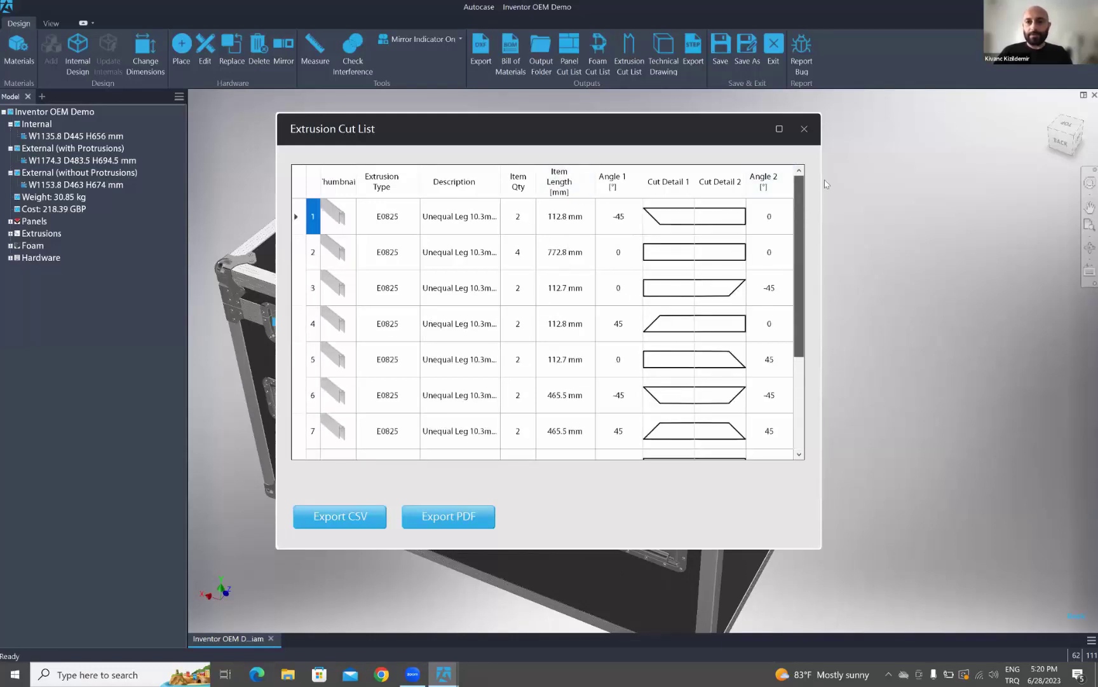
drag(820, 132, 811, 132)
click(471, 517)
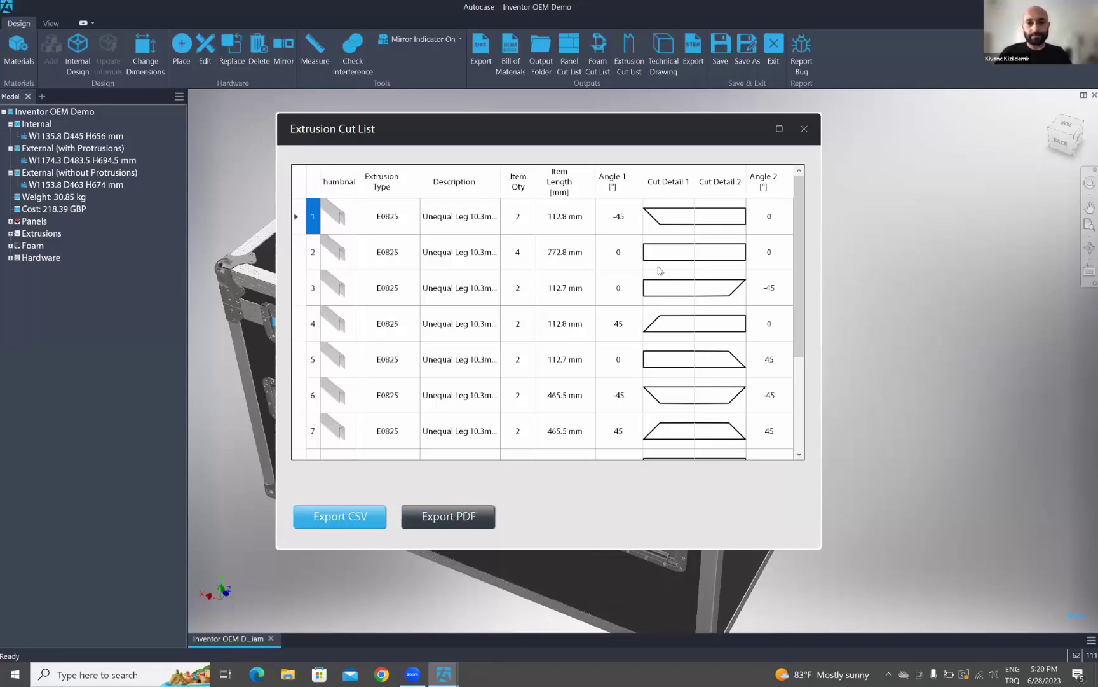
key(Return)
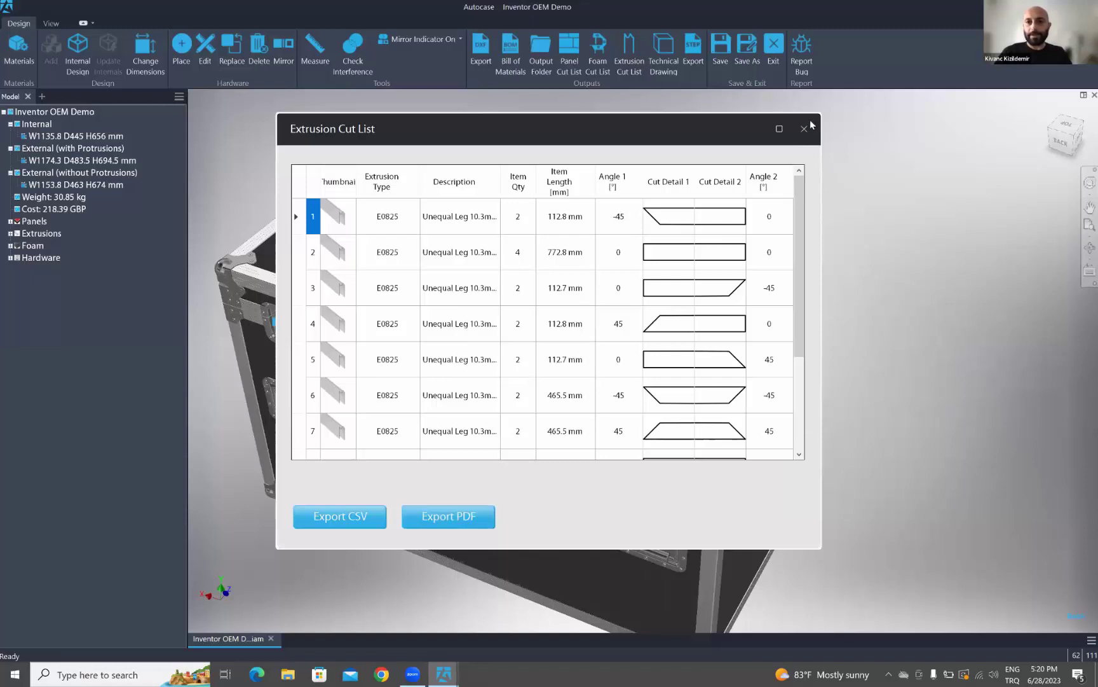
click(804, 130)
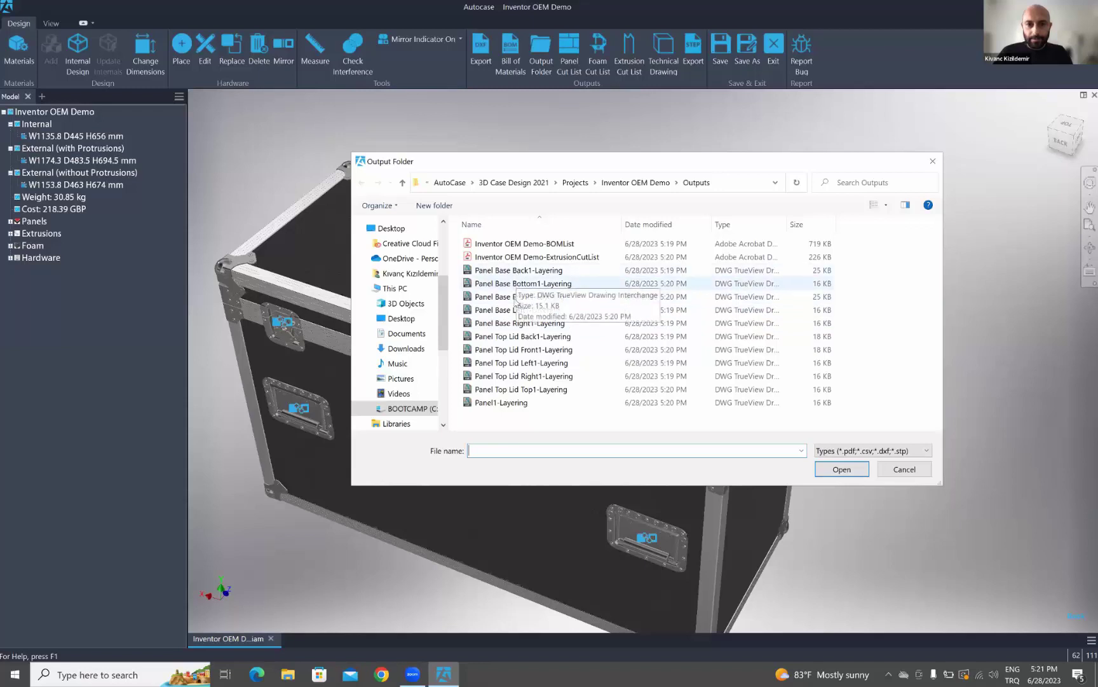
- Open the Panel Base Front1-Layering drawing from the output folder in DWG TrueView
click(518, 297)
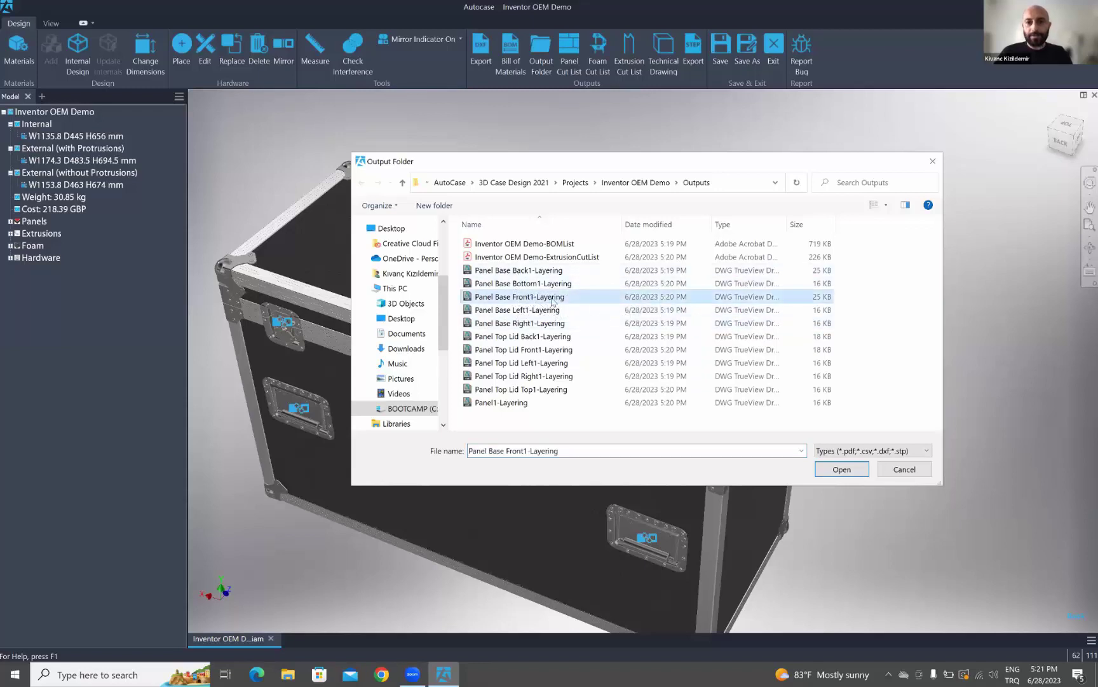
click(841, 469)
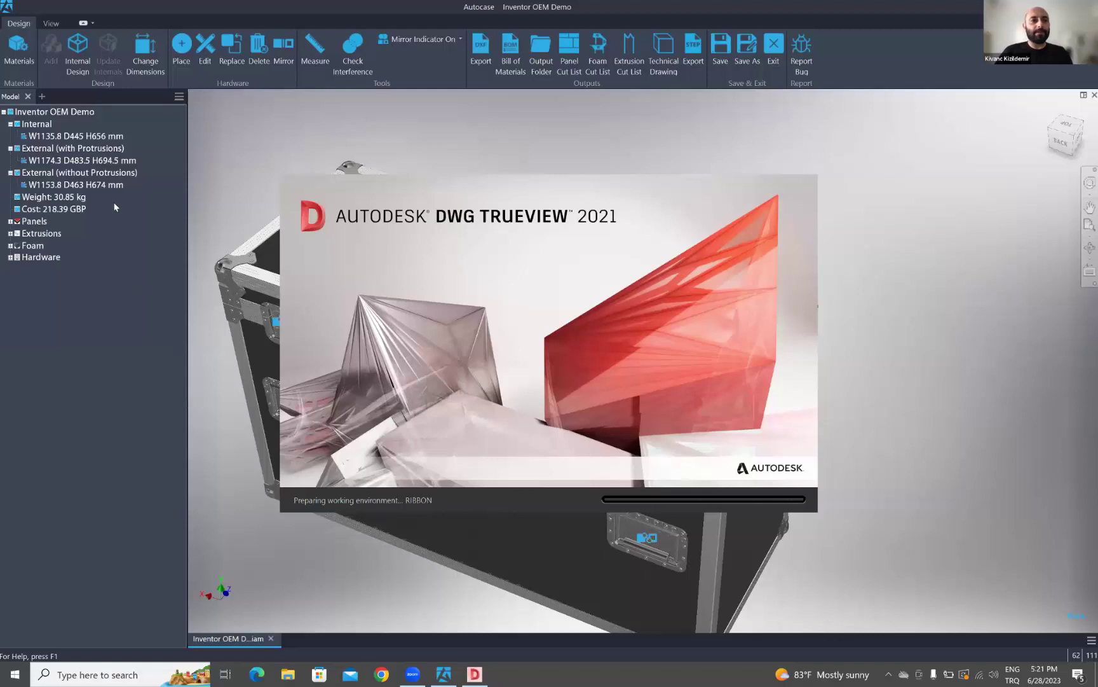
- Inspect the front panel drawing, then open Inventor OEM Demo-ExtrusionCutList from the Outputs folder
click(10, 220)
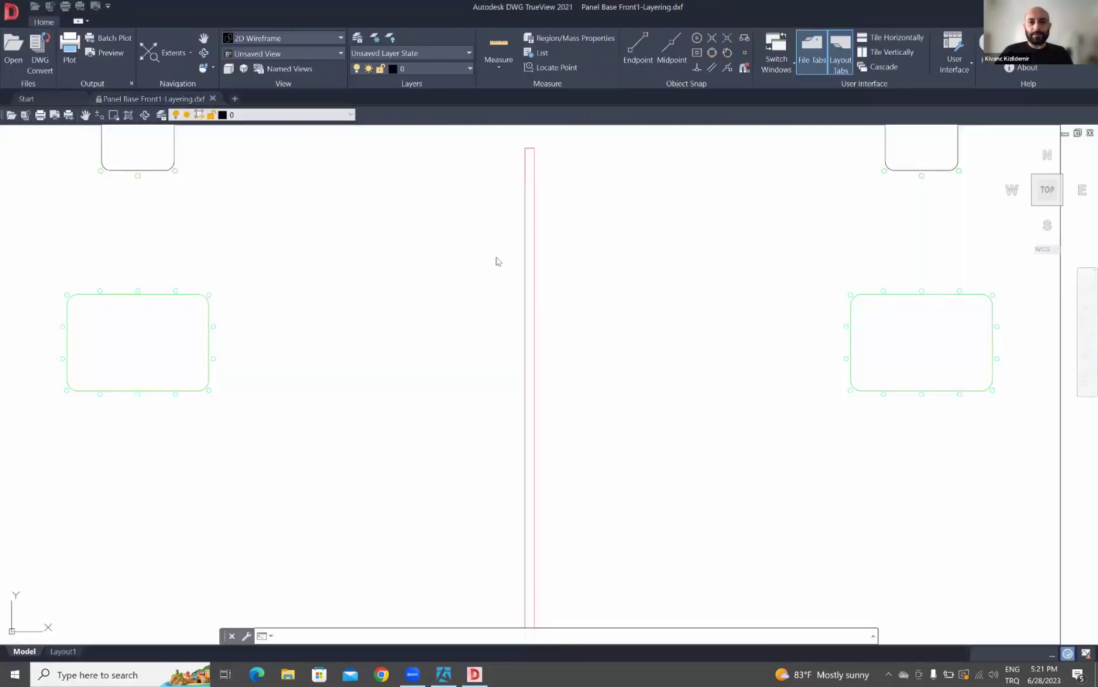
scroll(507, 267, down, 8)
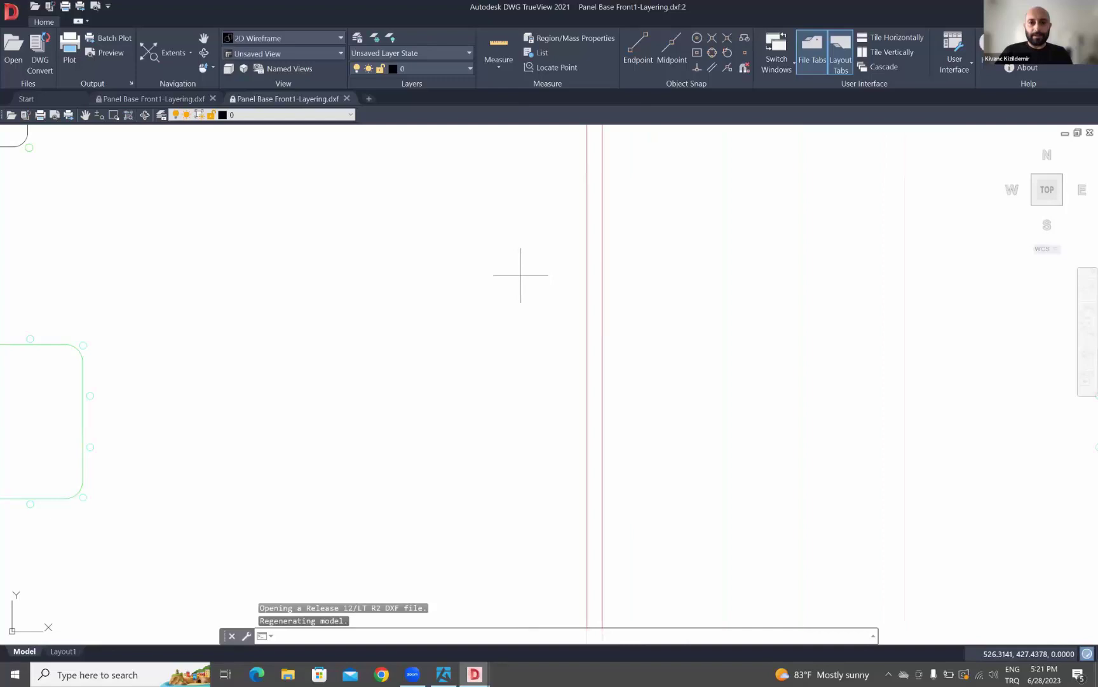
scroll(424, 295, up, 2)
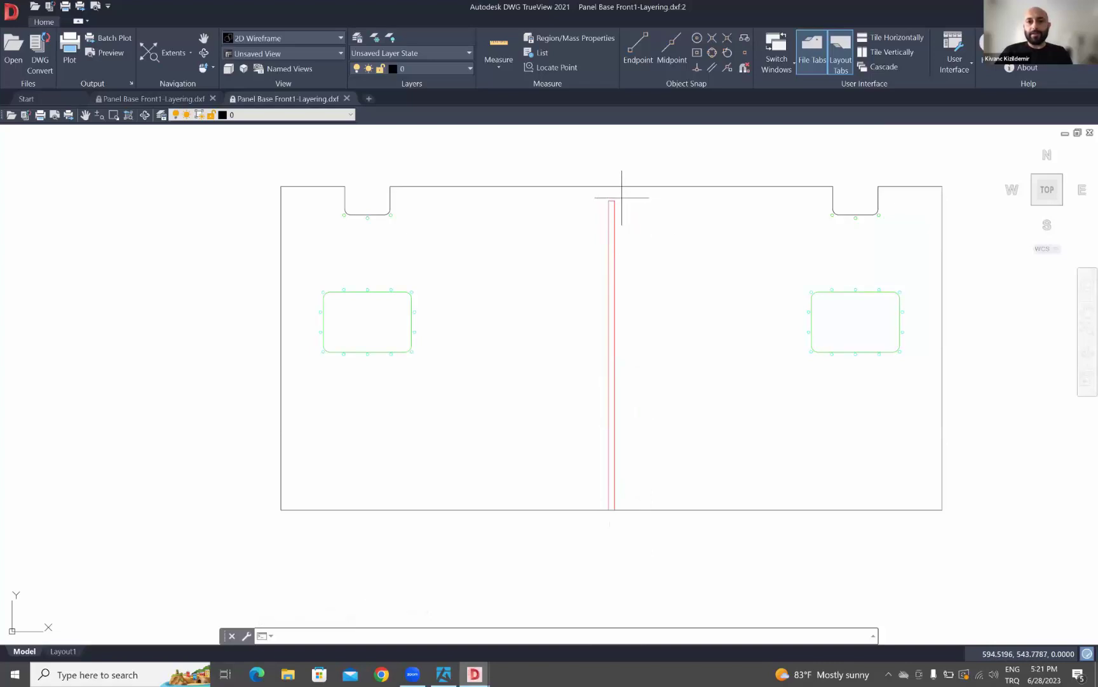
mouse_move(625, 204)
middle_down()
mouse_move(620, 216)
mouse_move(513, 233)
middle_up()
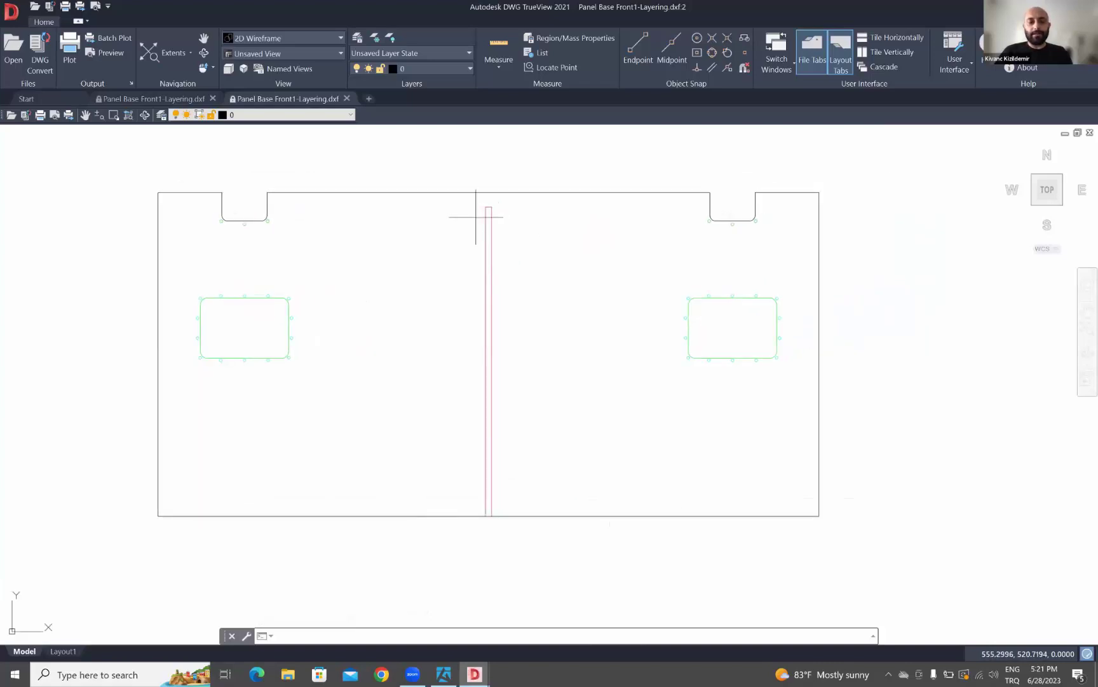
scroll(204, 226, up, 4)
scroll(212, 232, up, 2)
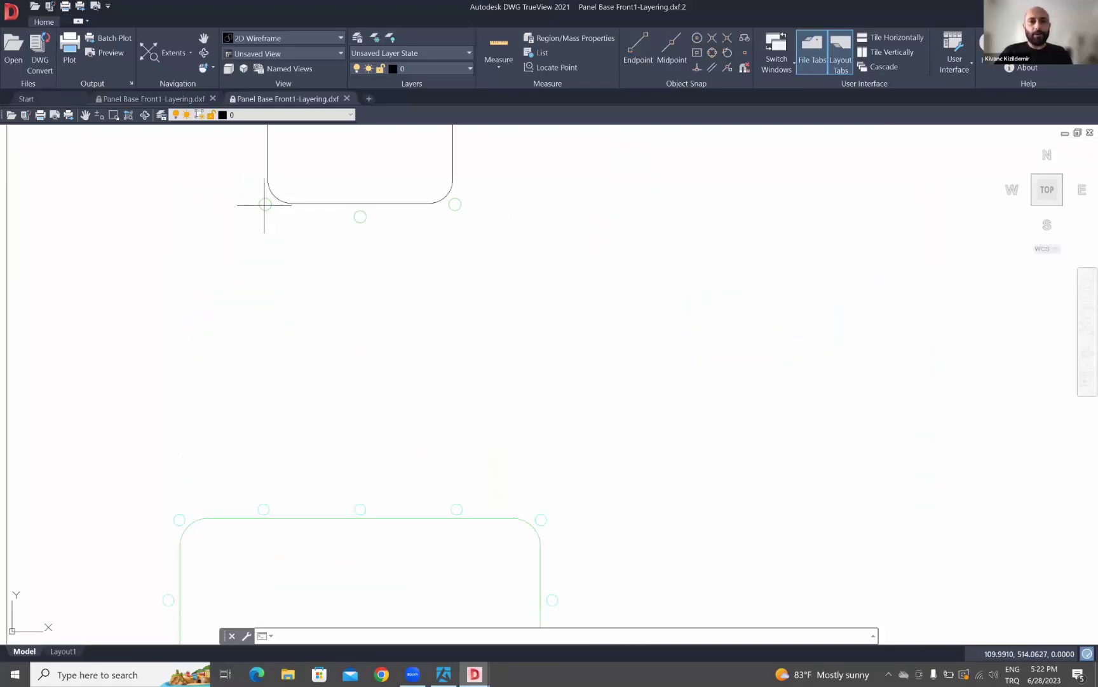
scroll(449, 208, down, 4)
scroll(356, 244, down, 4)
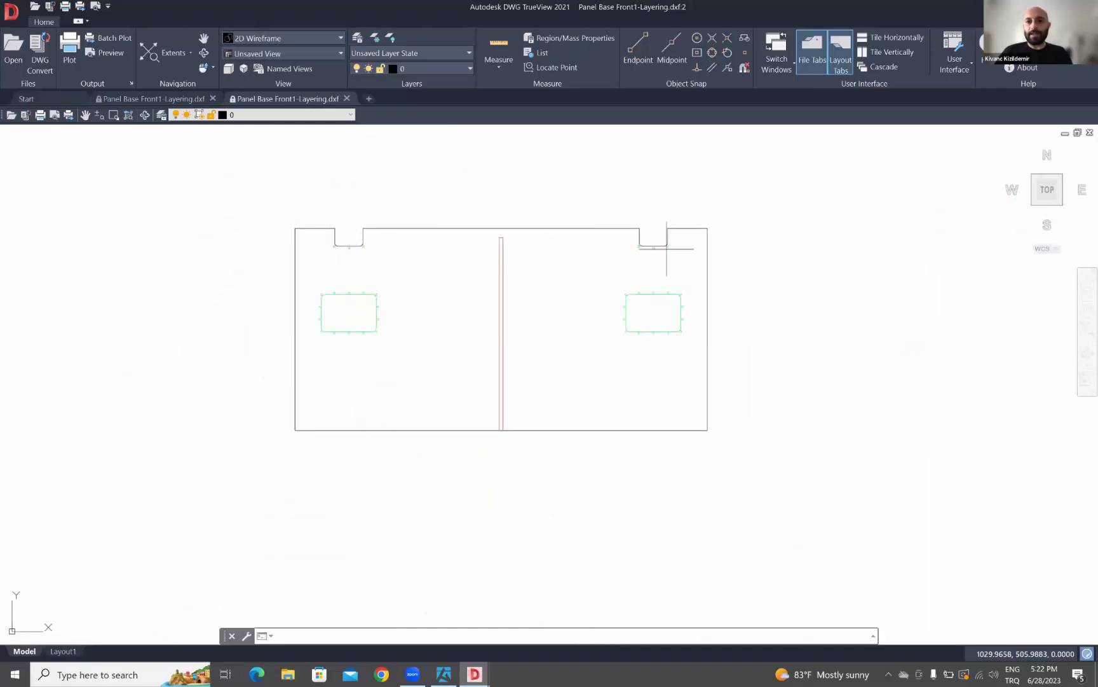
middle_drag(734, 215, 651, 227)
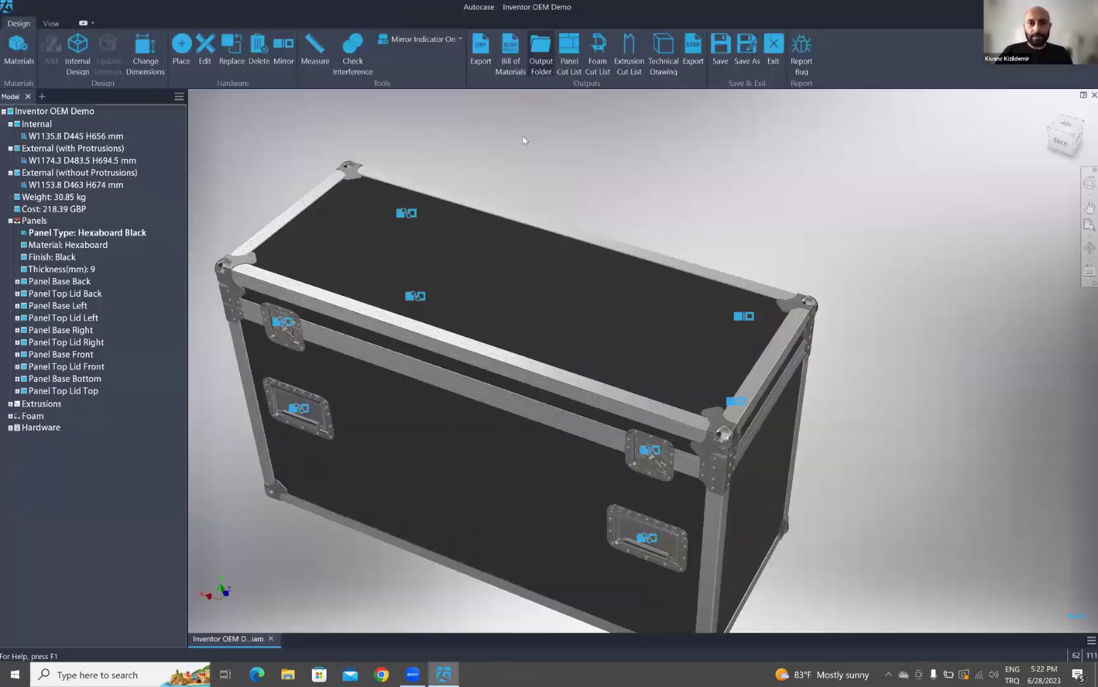
click(540, 56)
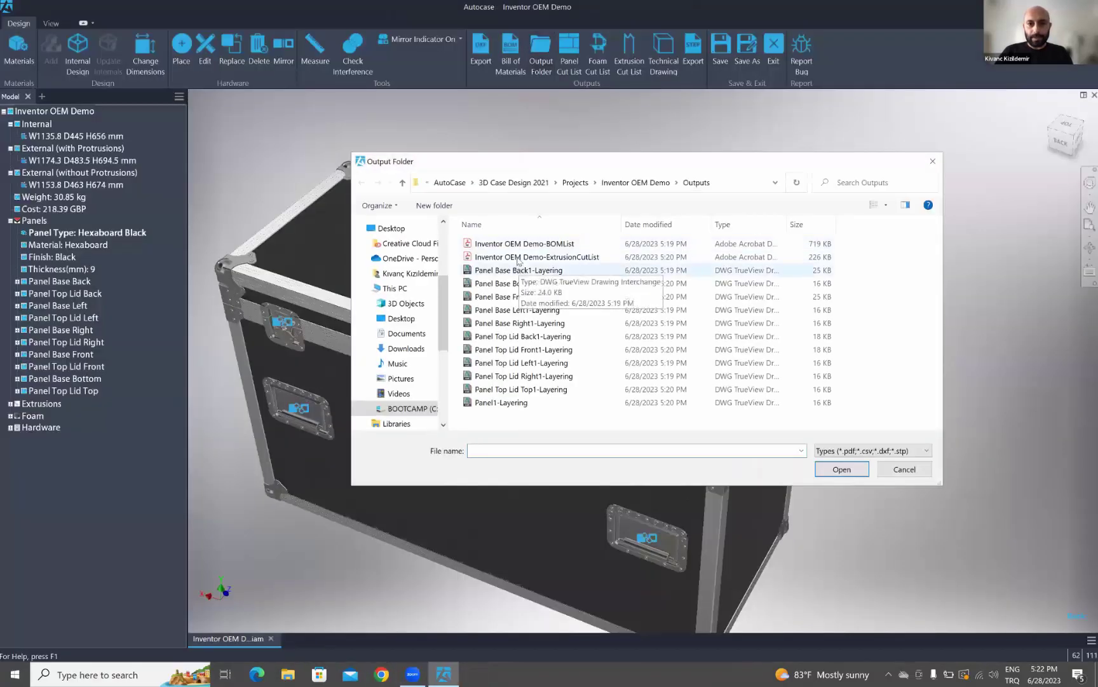
double_click(520, 258)
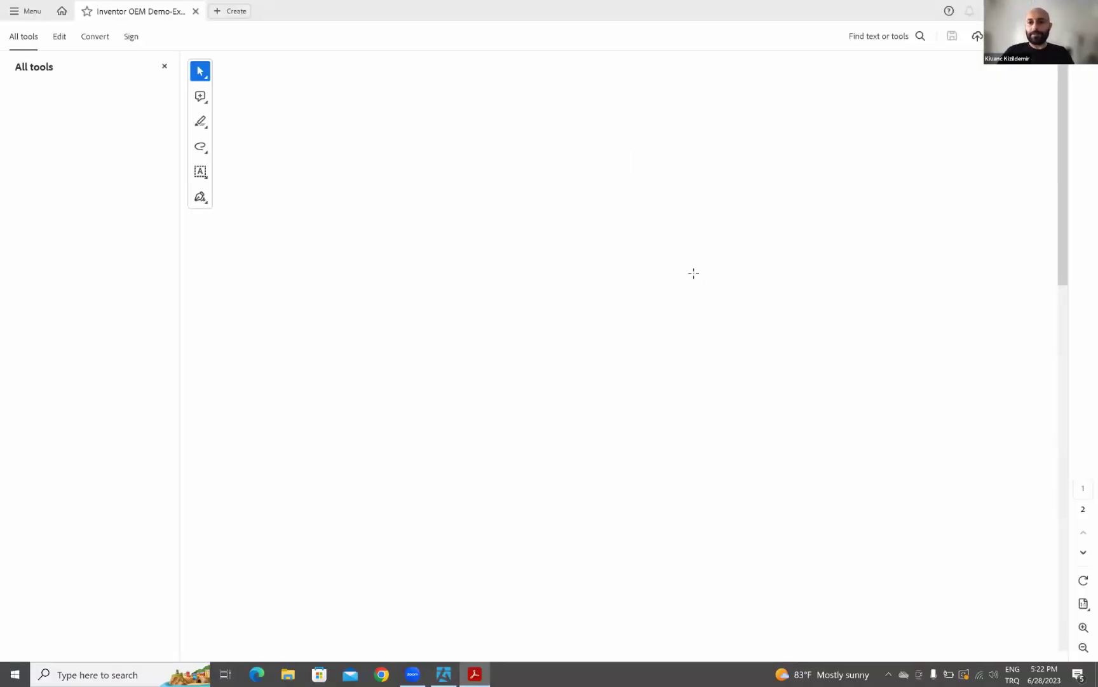
- Read both cut list pages (items in E0825 and 6111), then switch back to Autocase
scroll(695, 273, down, 5)
scroll(694, 276, up, 1)
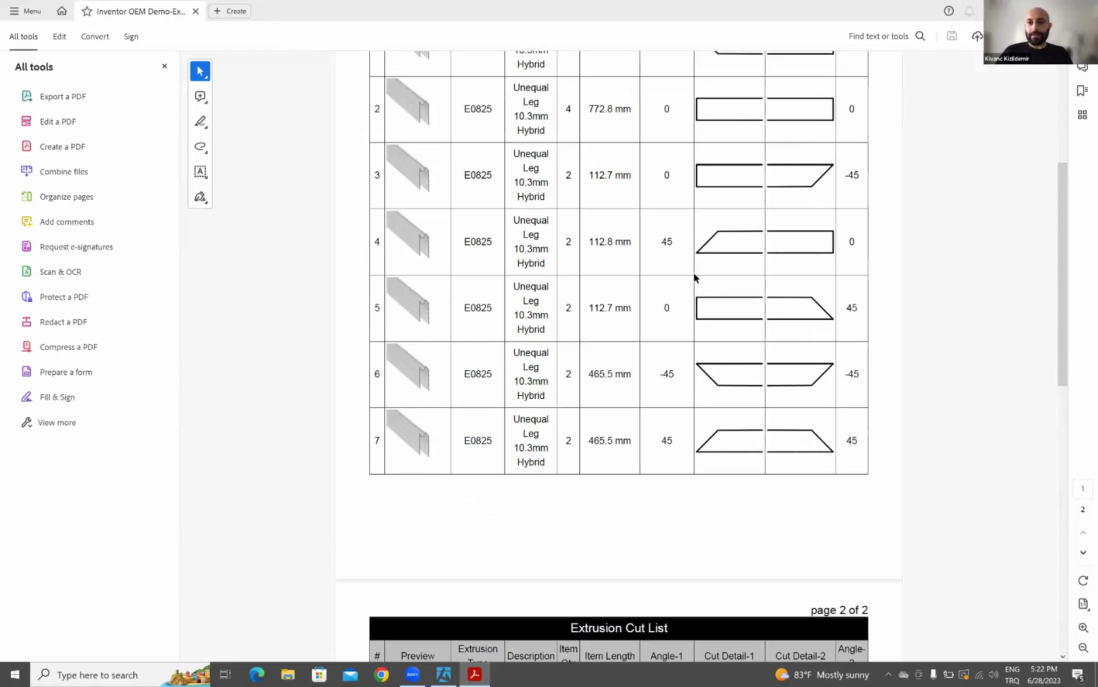
scroll(695, 277, up, 4)
scroll(498, 321, down, 5)
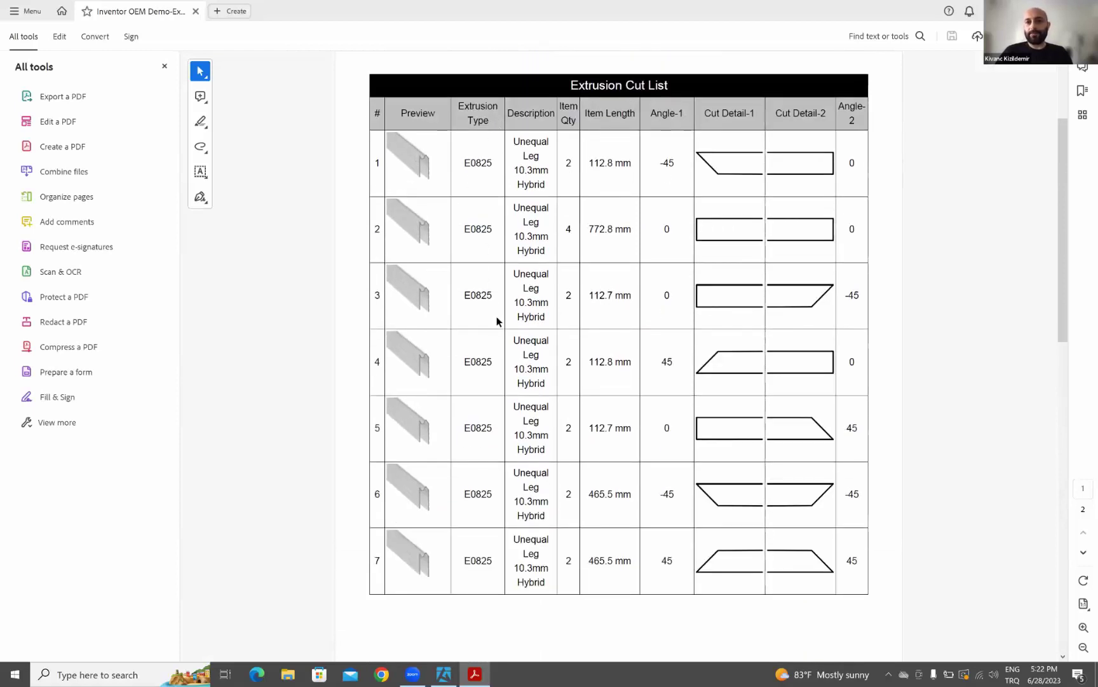
scroll(499, 319, down, 6)
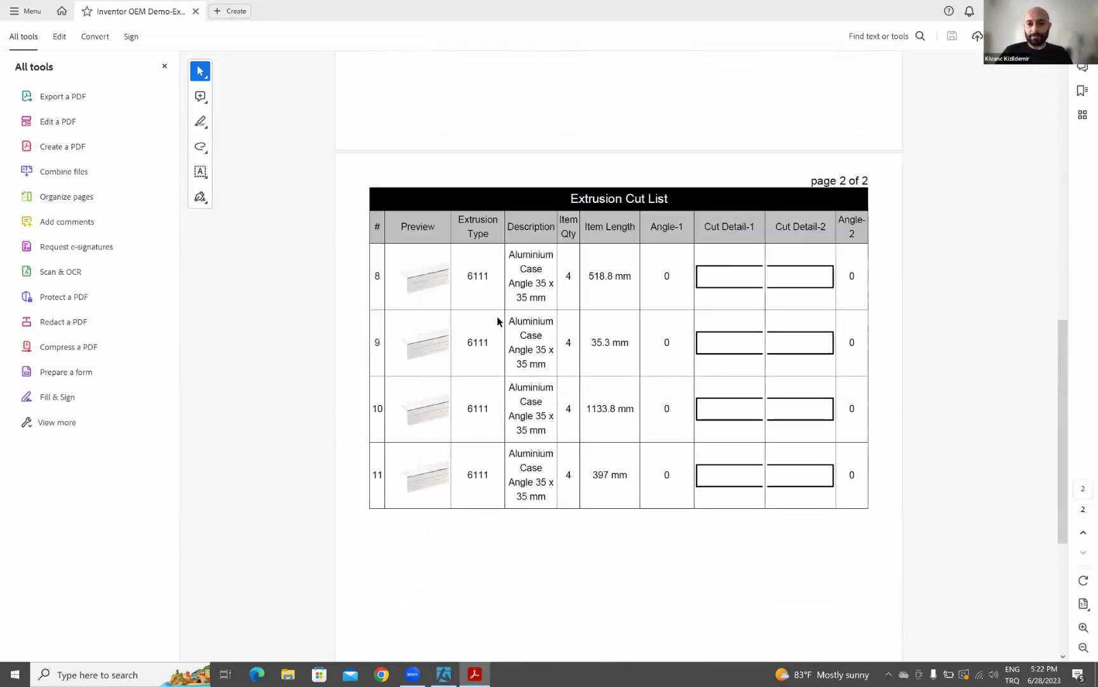
scroll(576, 293, up, 3)
scroll(586, 294, up, 8)
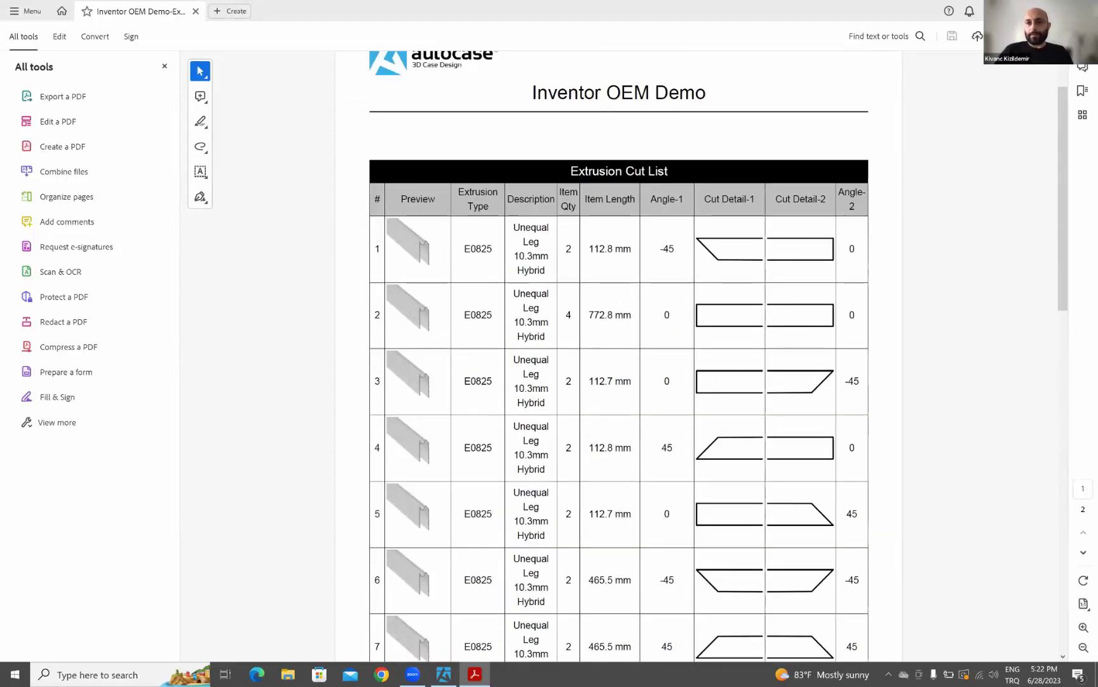
key(alt+Tab)
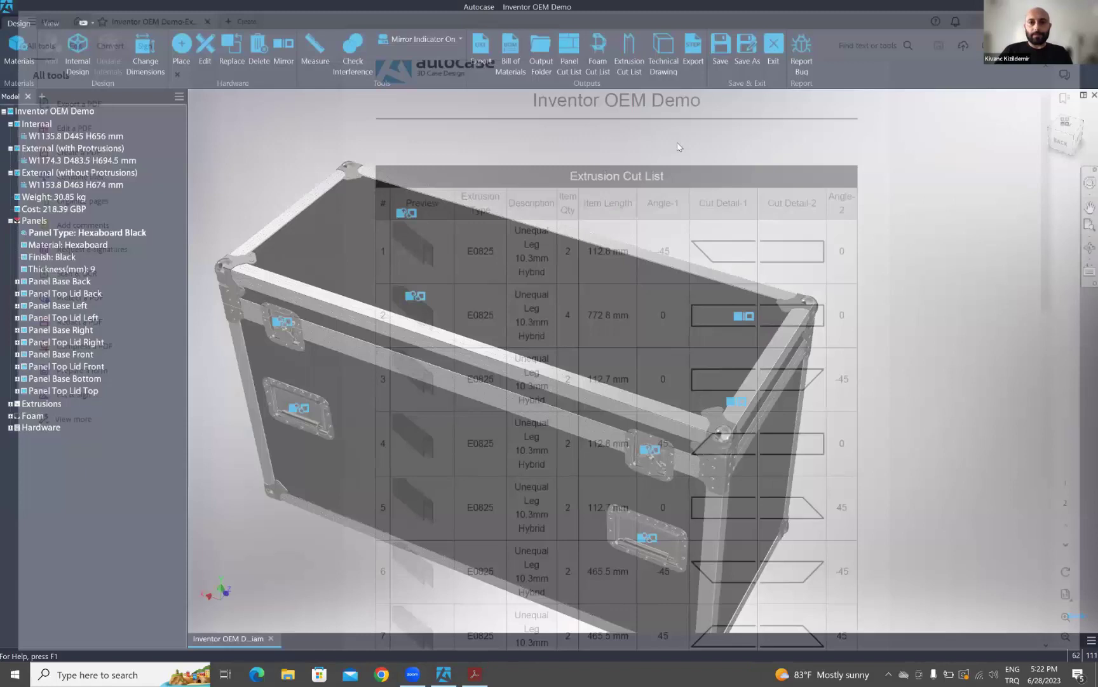
- Export the case's Technical Drawing PDF and acknowledge the Exported message
click(668, 58)
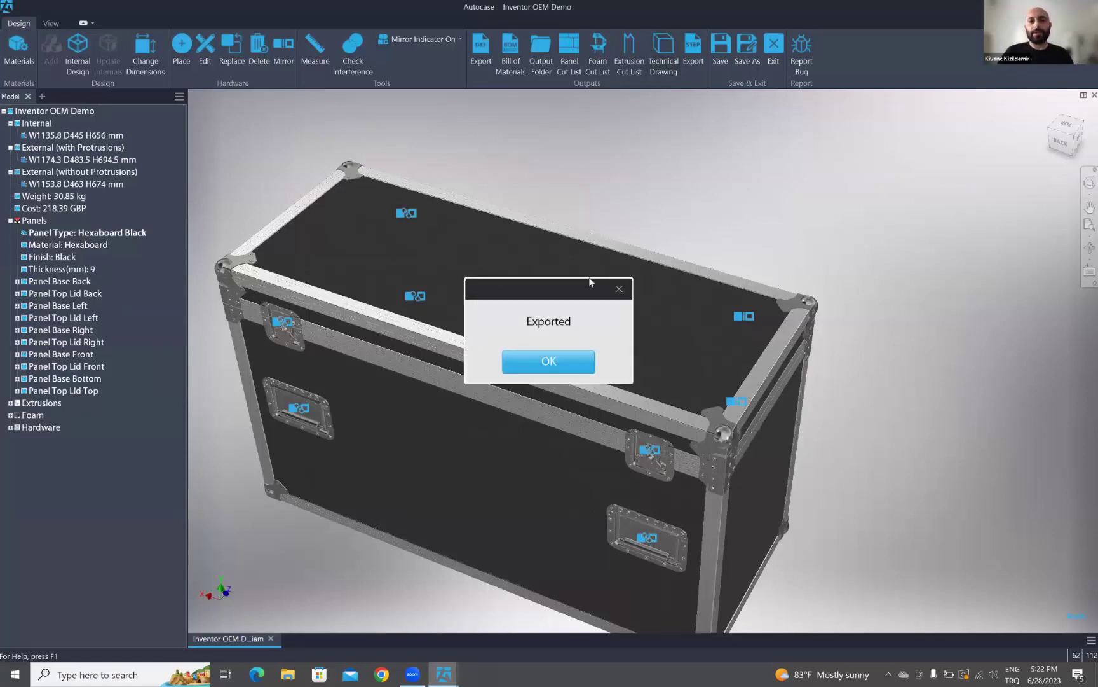
click(549, 363)
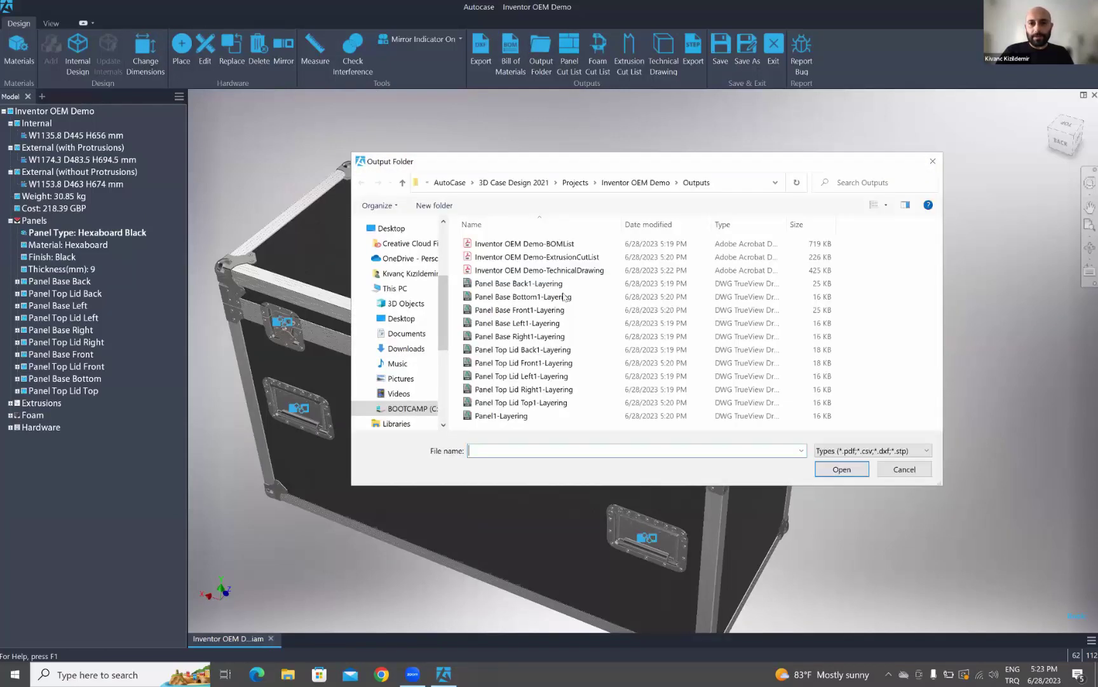
- Open the TechnicalDrawing PDF from the outputs to review it, then close Acrobat
click(550, 272)
double_click(550, 272)
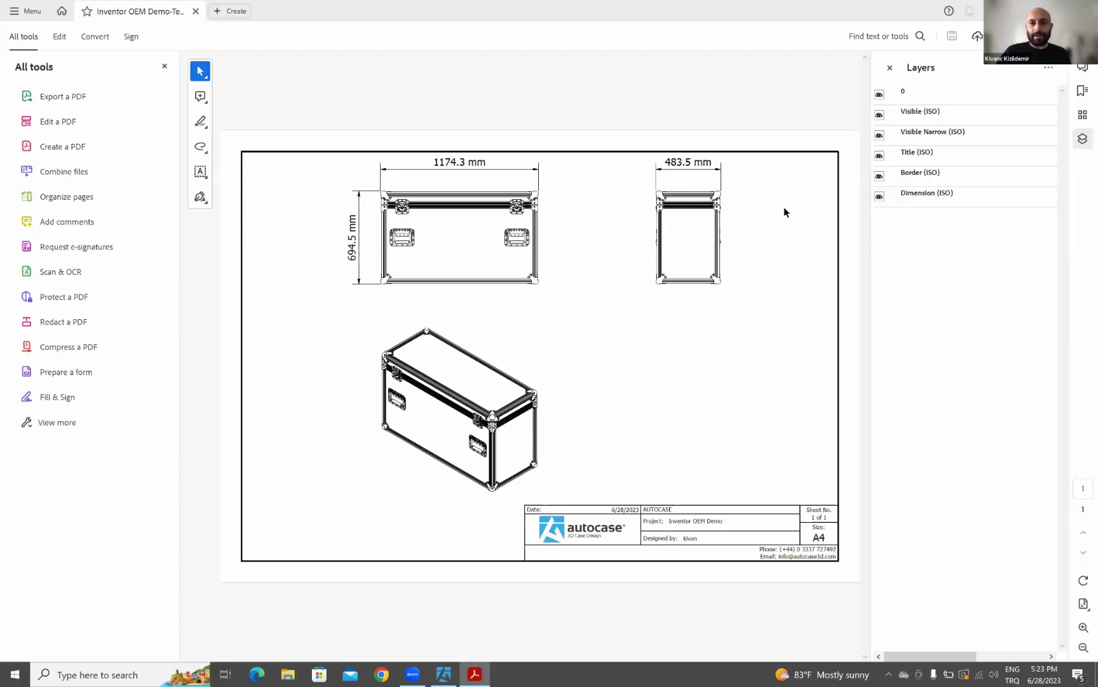
key(alt+F4)
- Bring up the Dimensions editor showing internal width 1135.8, depth 445, height 656 mm
scroll(640, 222, down, 4)
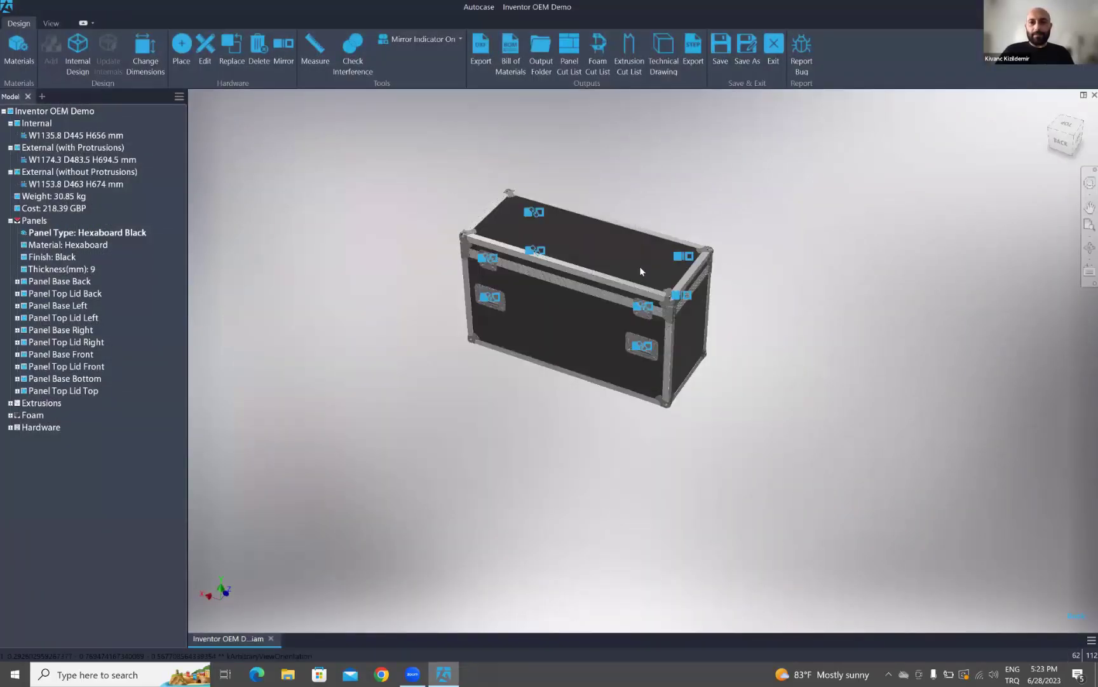
scroll(639, 266, up, 5)
scroll(643, 255, down, 5)
shift+middle_drag(628, 259, 623, 239)
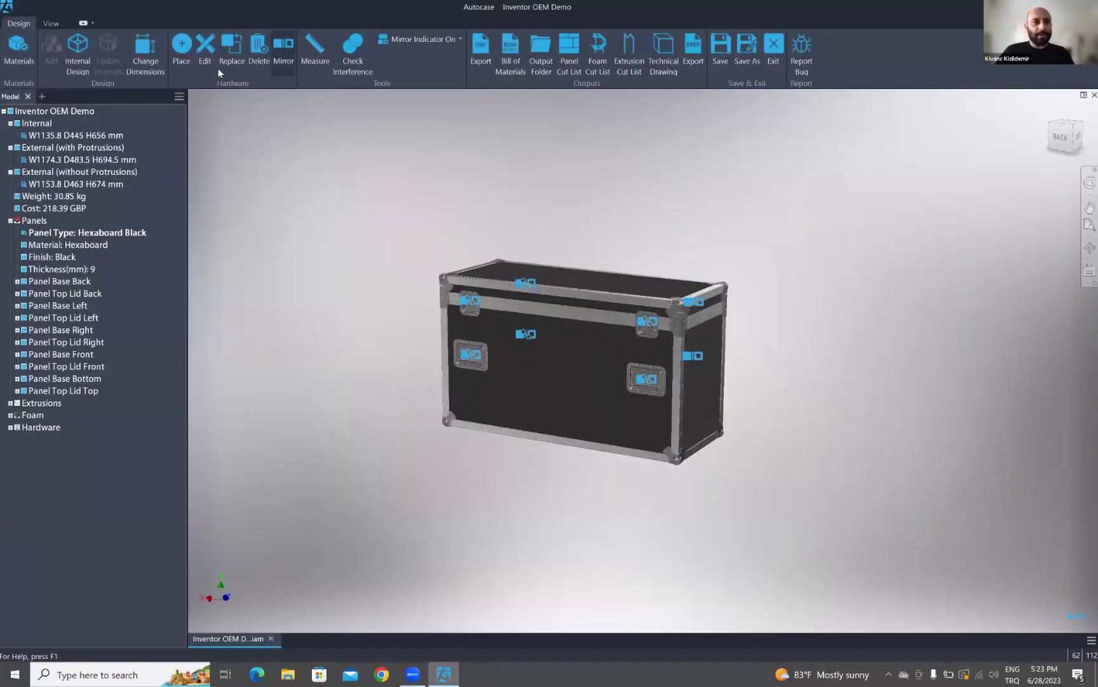
click(146, 57)
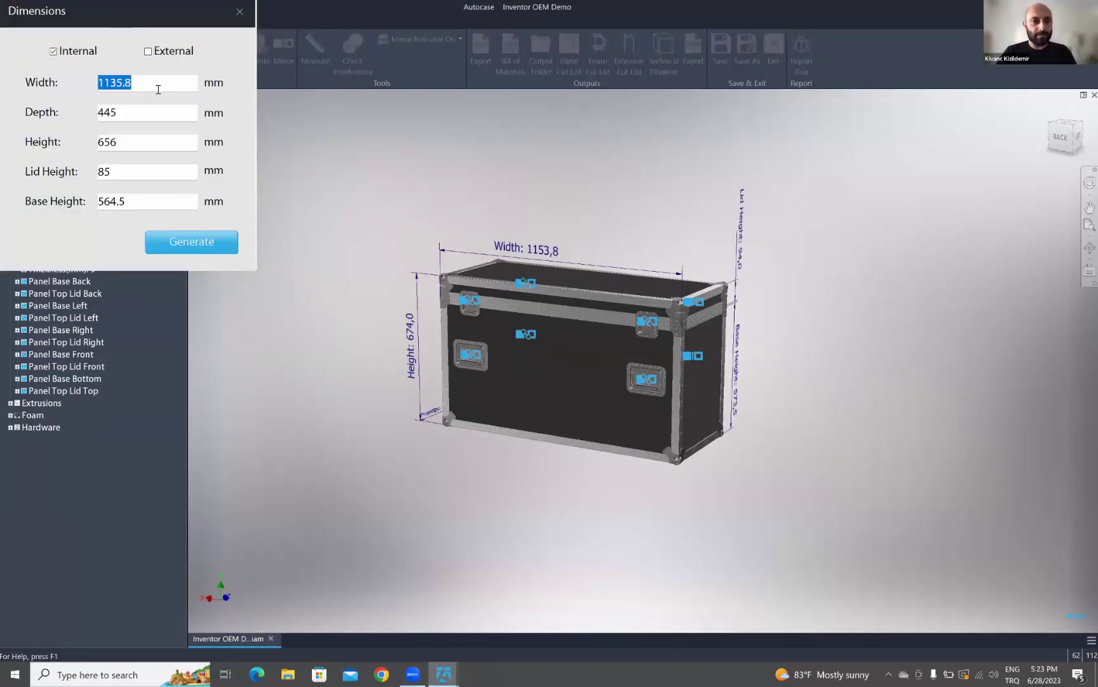
- Enter internal width 1500, depth 500, height 750 and lid height 150 mm, then regenerate
shift+middle_drag(533, 311, 428, 251)
shift+middle_drag(585, 315, 525, 299)
drag(159, 83, 56, 88)
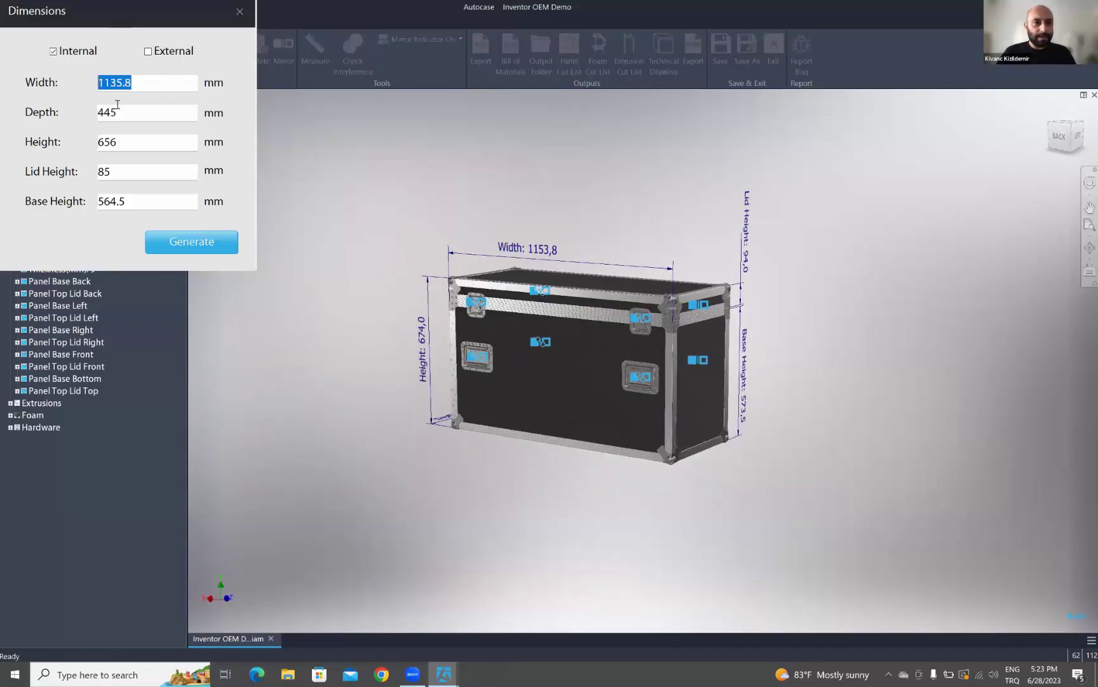
text(1)
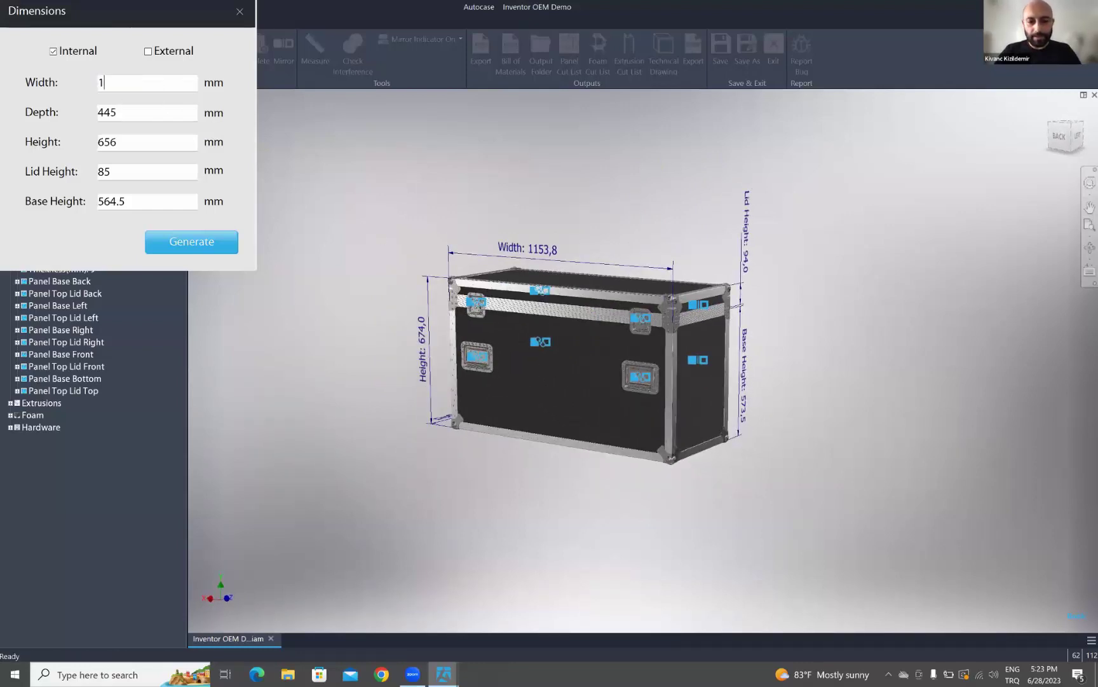
text(500)
key(Tab)
text(500)
key(Tab)
text(750)
drag(121, 176, 97, 175)
text(150)
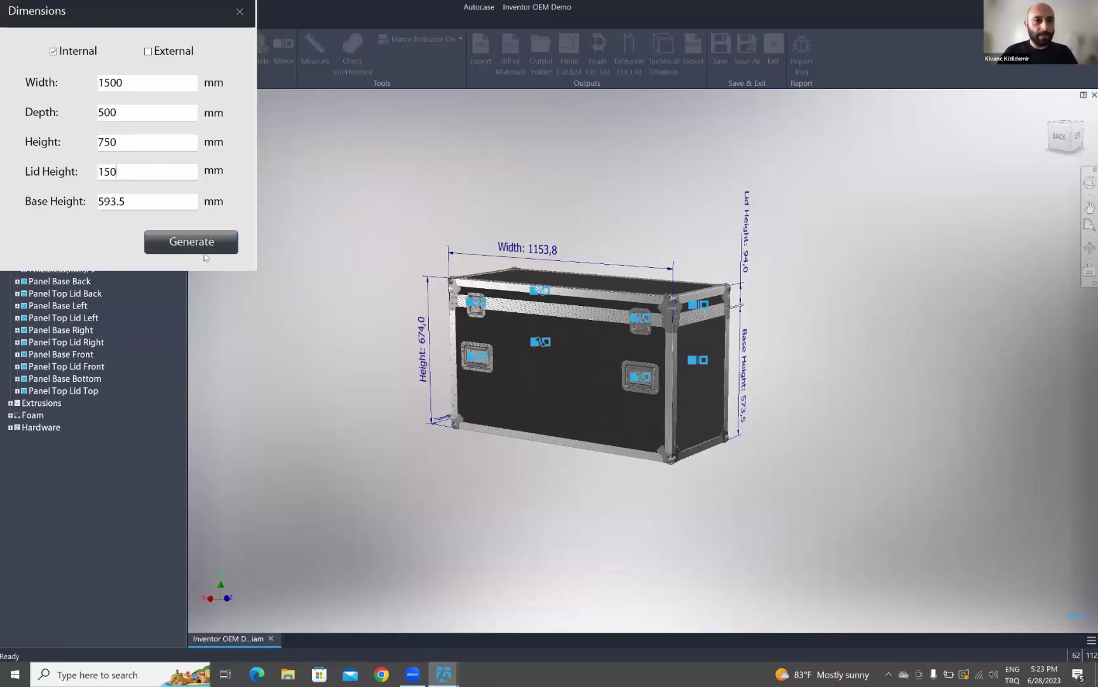
click(203, 250)
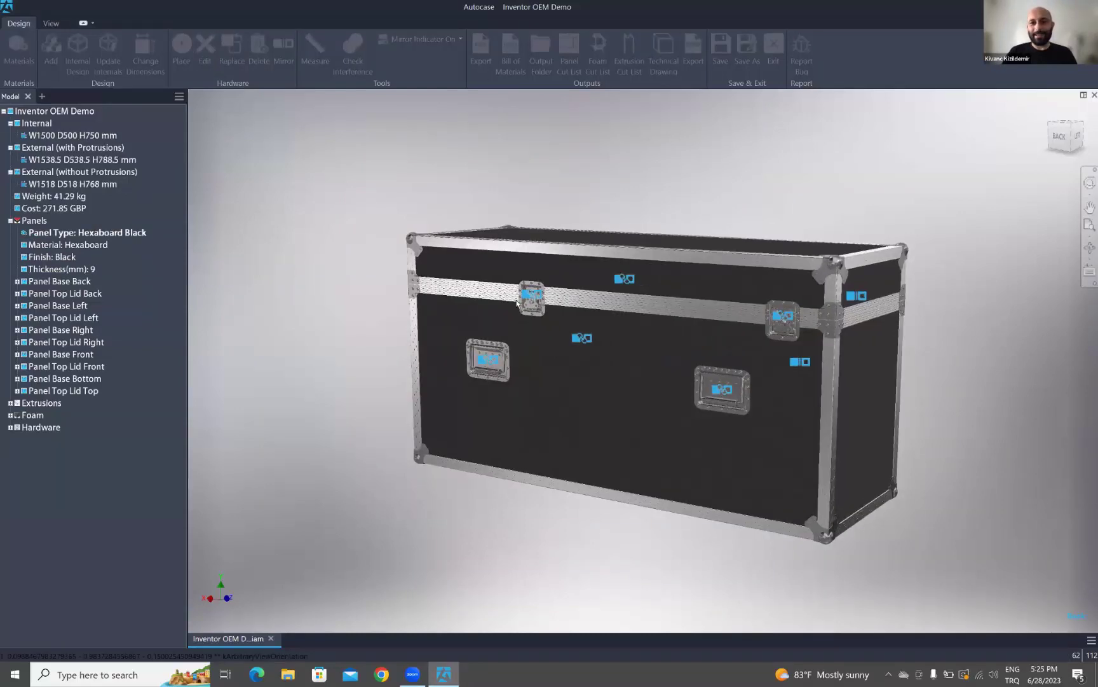
- Orbit and zoom around the regenerated 1500 × 500 × 750 mm case from front and three-quarter angles
shift+middle_drag(602, 277, 512, 297)
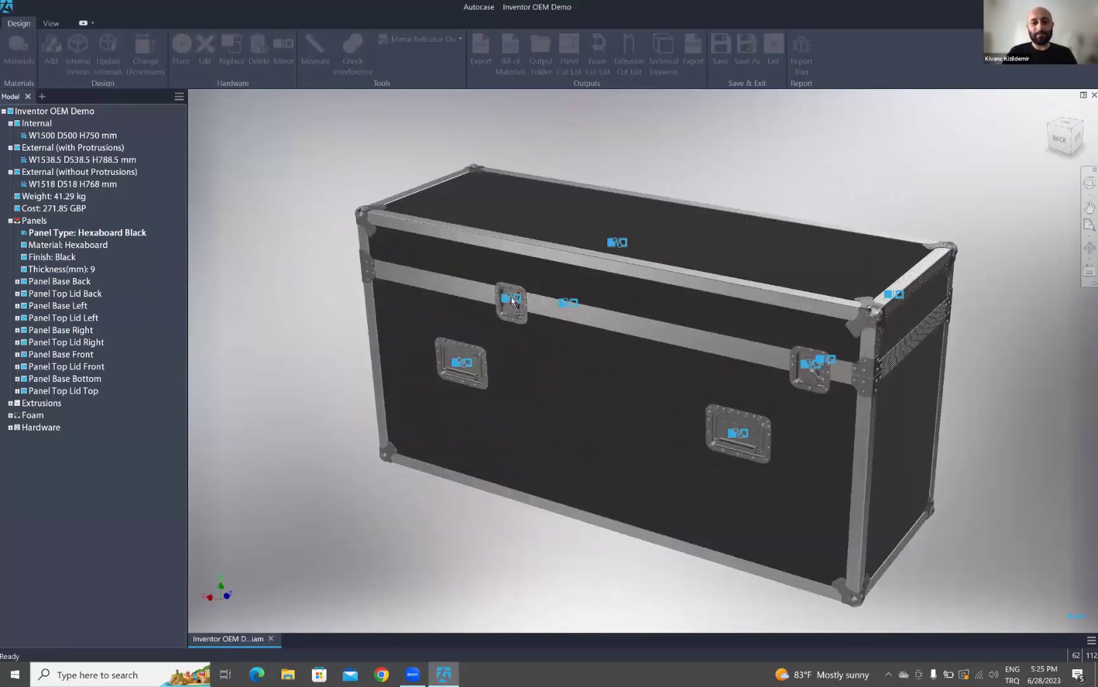
scroll(606, 162, up, 4)
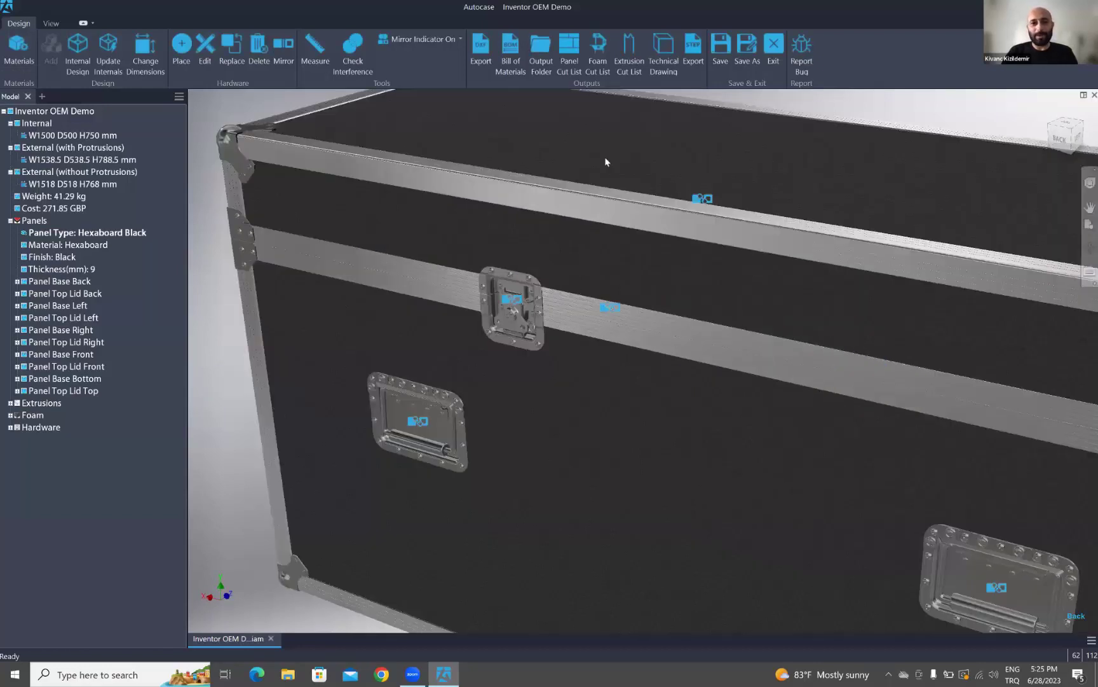
scroll(520, 327, down, 3)
shift+middle_drag(520, 328, 515, 297)
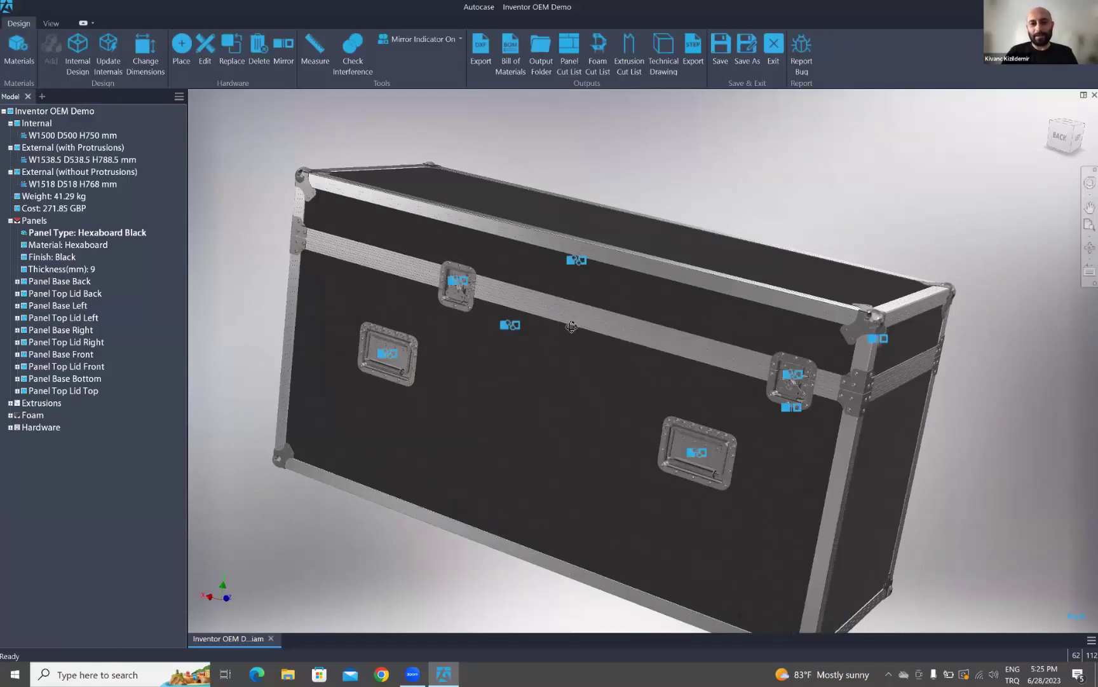
shift+middle_drag(726, 342, 678, 268)
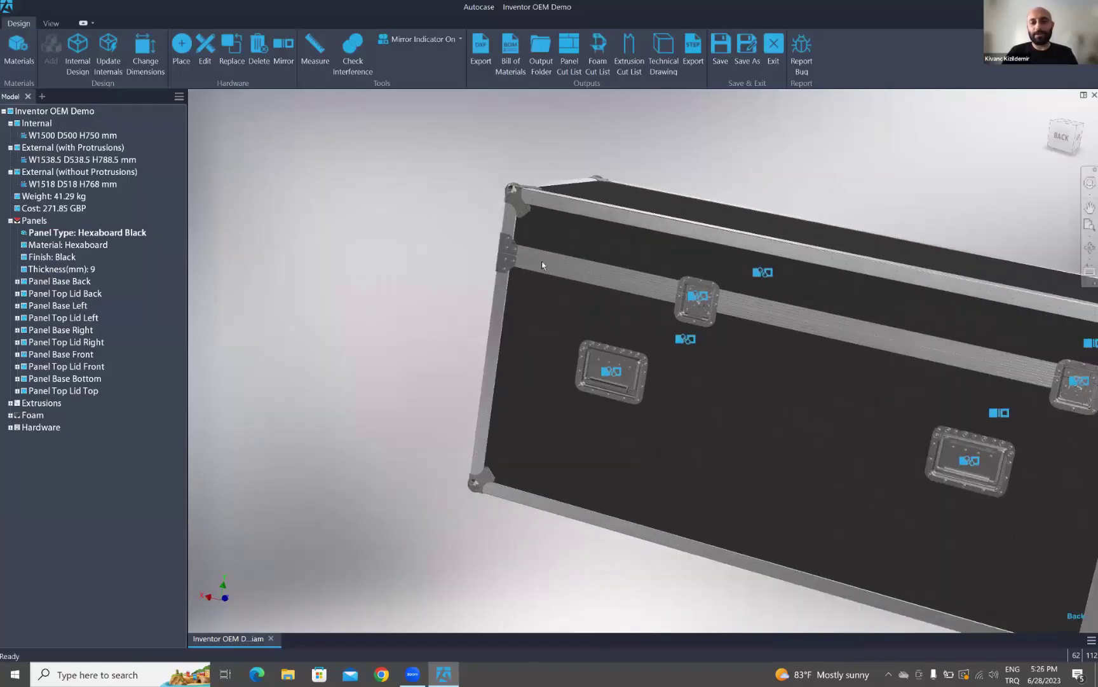
shift+middle_drag(601, 298, 461, 103)
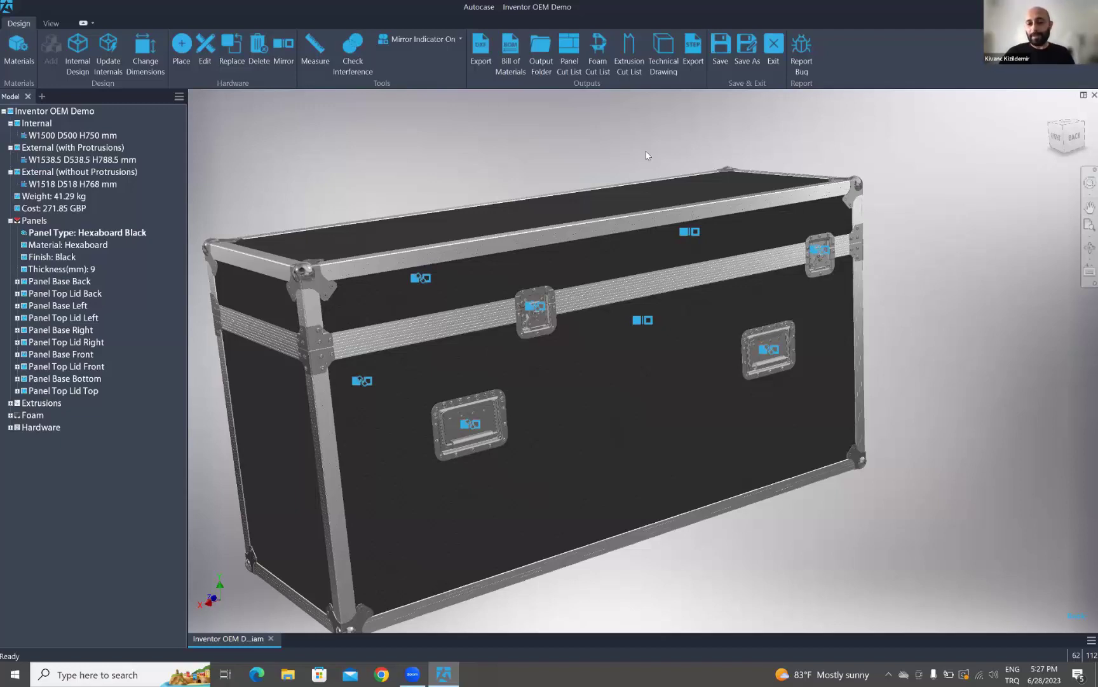
- Recentre the case in a near-front view and bring up the View appearance options
middle_drag(609, 186, 634, 190)
shift+middle_drag(748, 201, 650, 233)
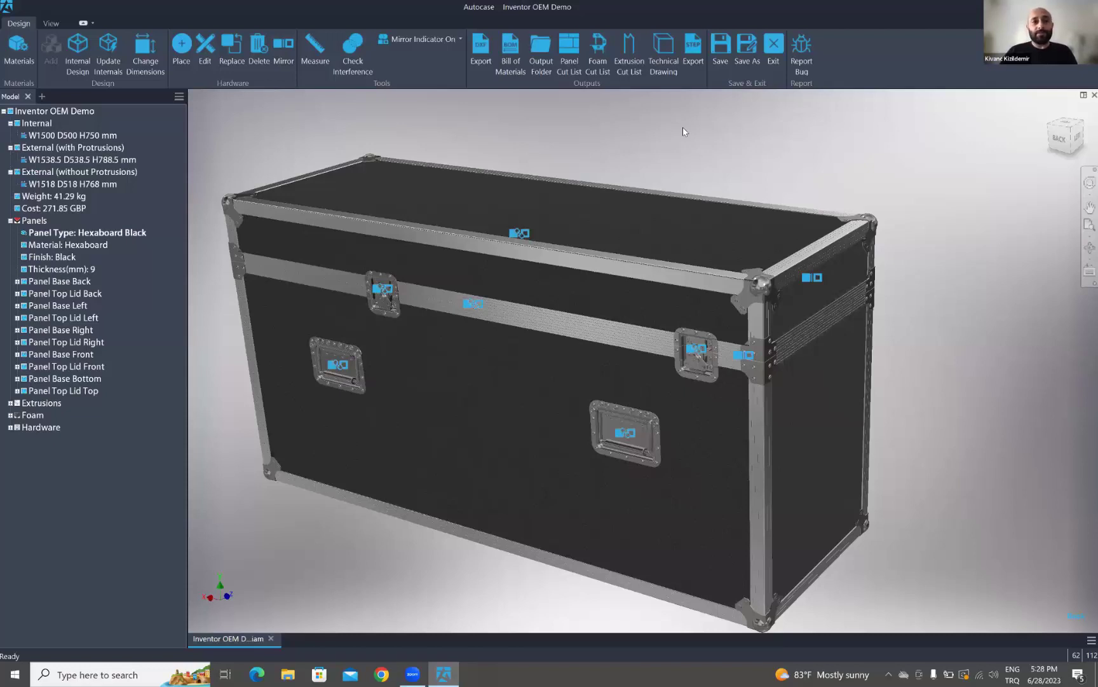
click(50, 24)
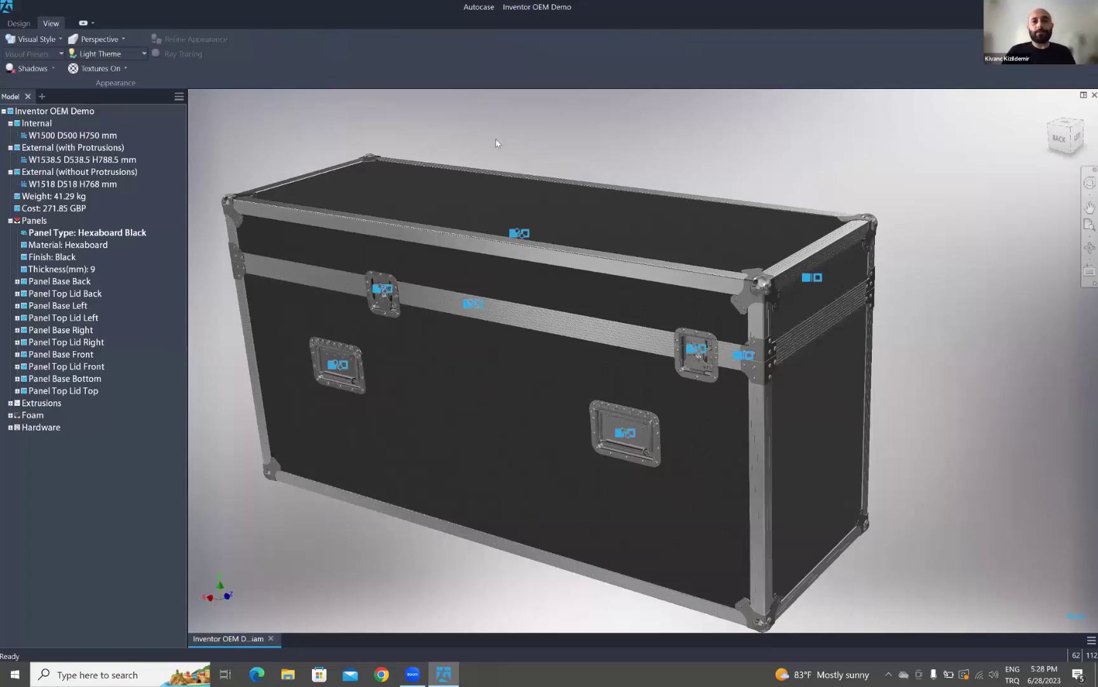
- Switch back to Design and pan and orbit to review the finished W1500 D500 H750 case
click(19, 23)
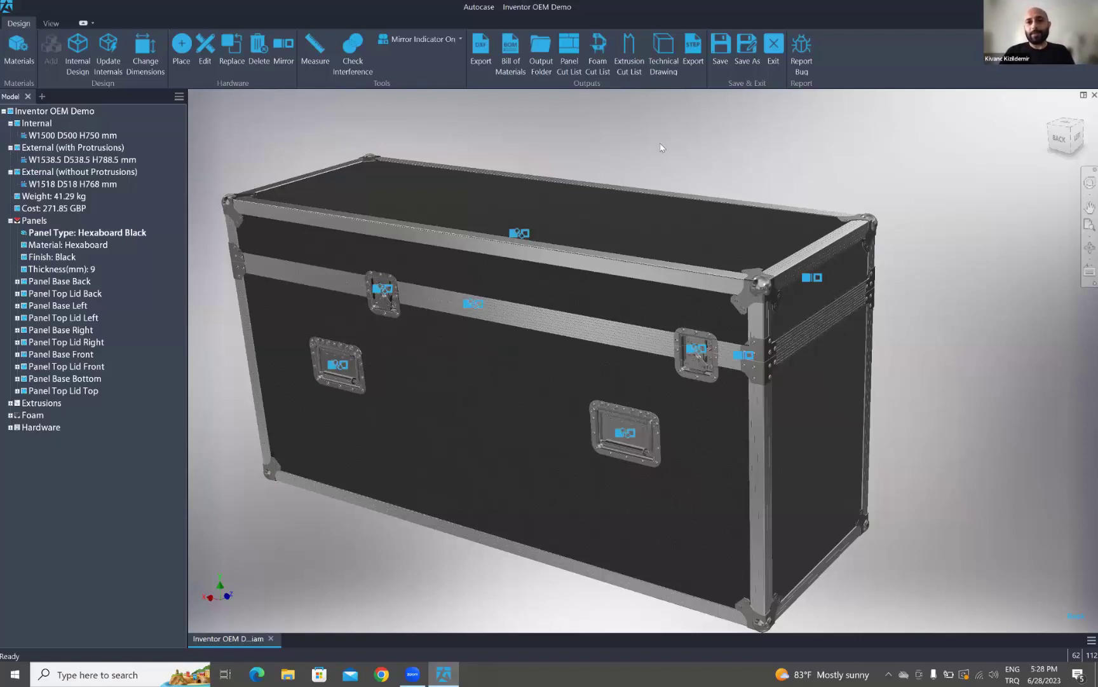
middle_drag(650, 154, 643, 150)
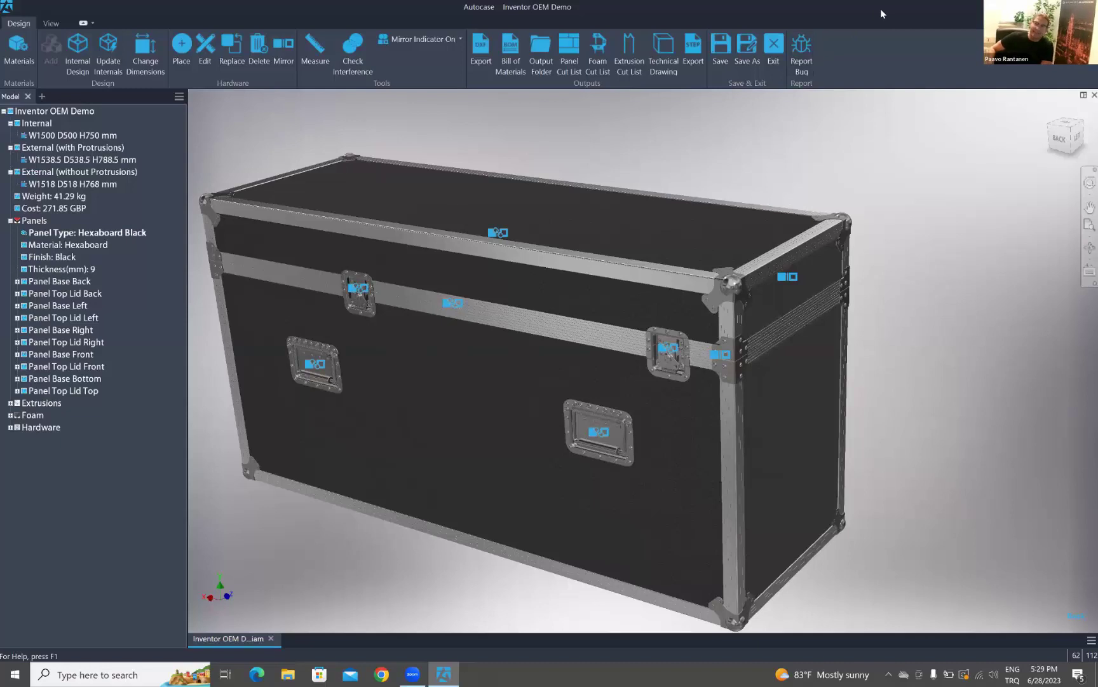
middle_drag(854, 65, 797, 201)
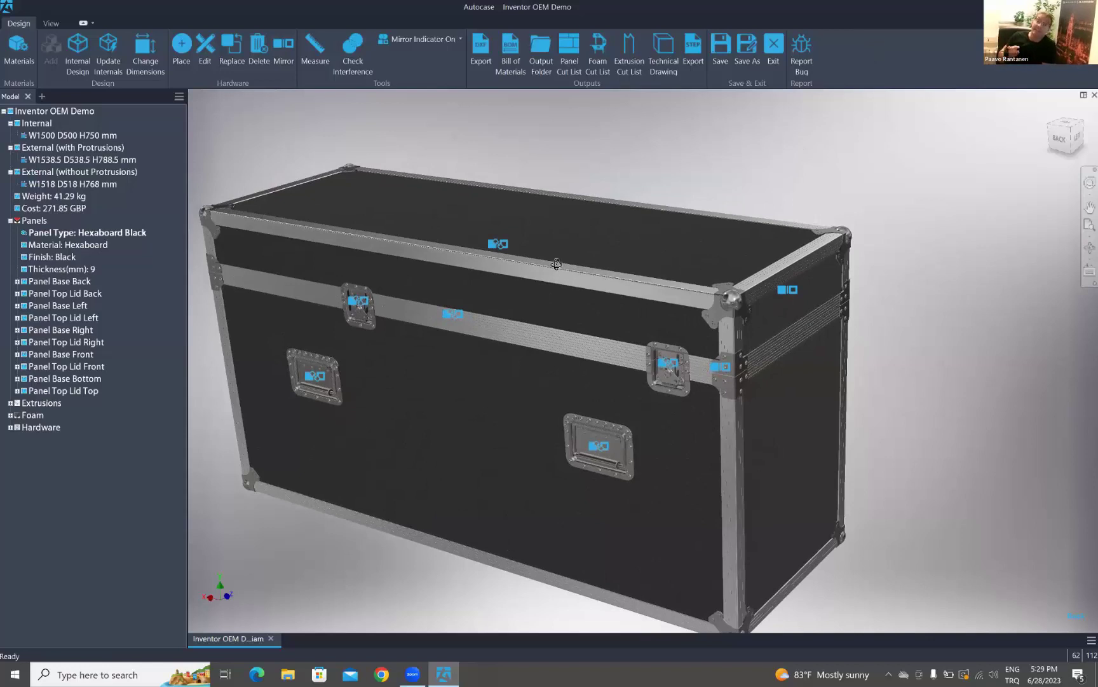
shift+middle_drag(765, 393, 638, 291)
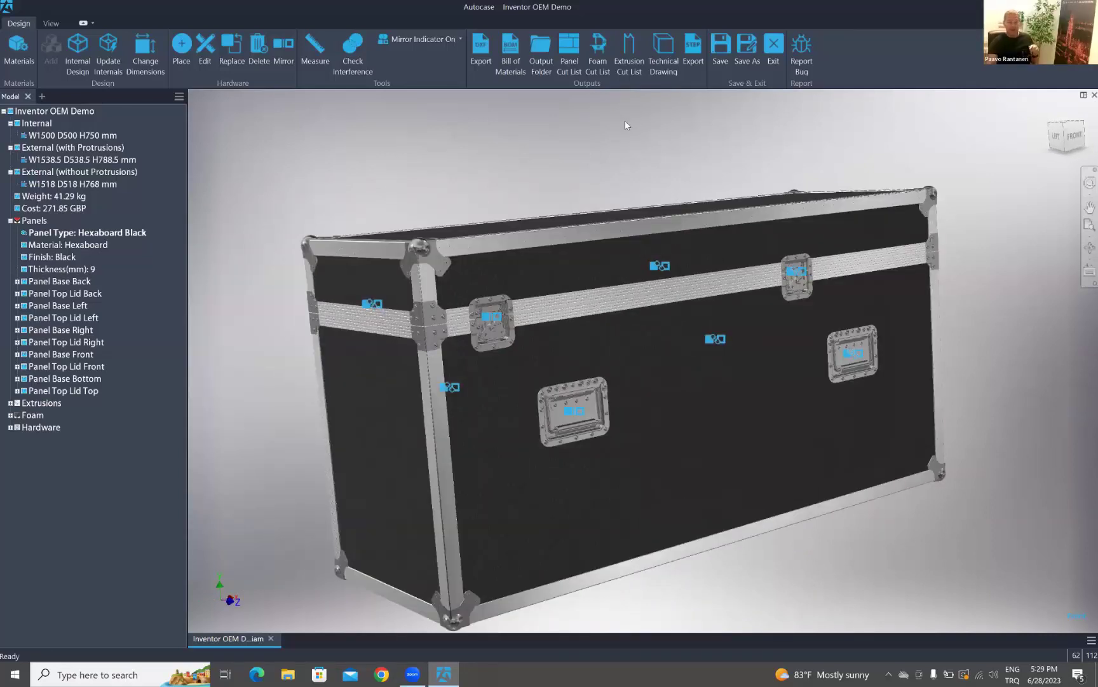
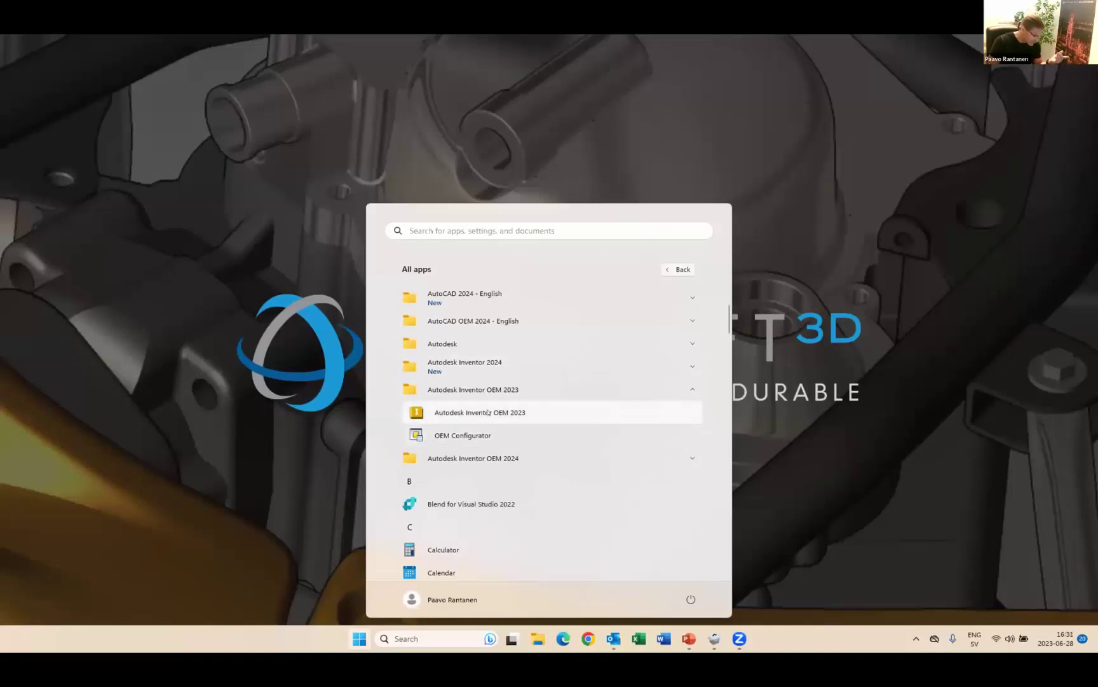
- Launch Inventor OEM 2023 and create a new Standard.ipt part, Part1
click(488, 412)
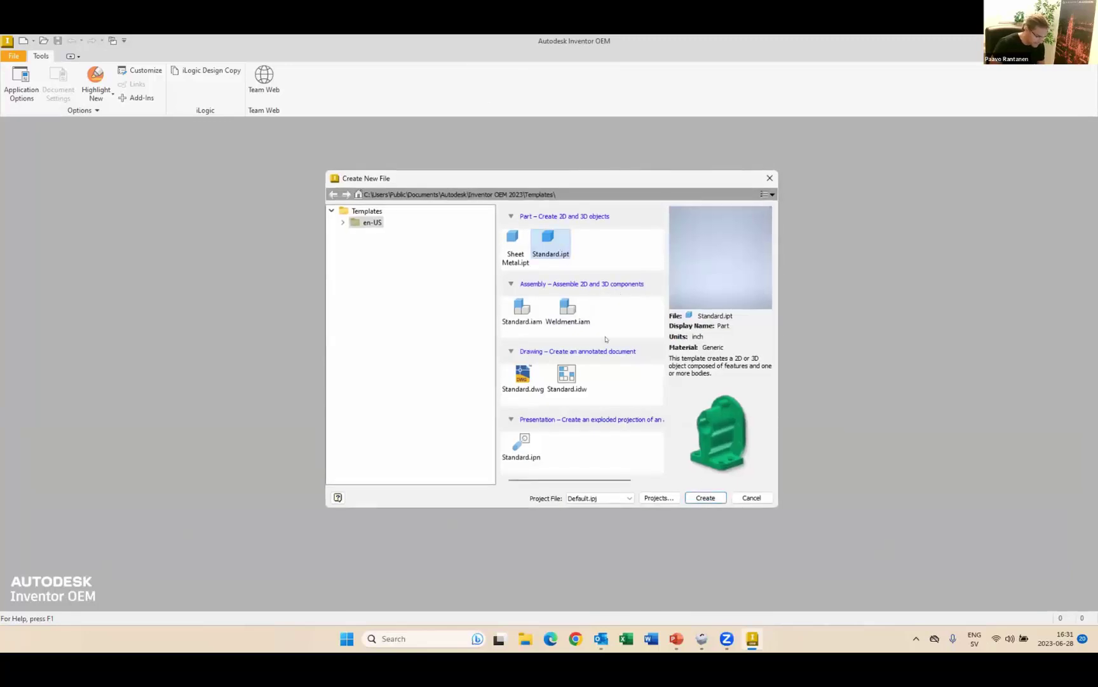
click(698, 497)
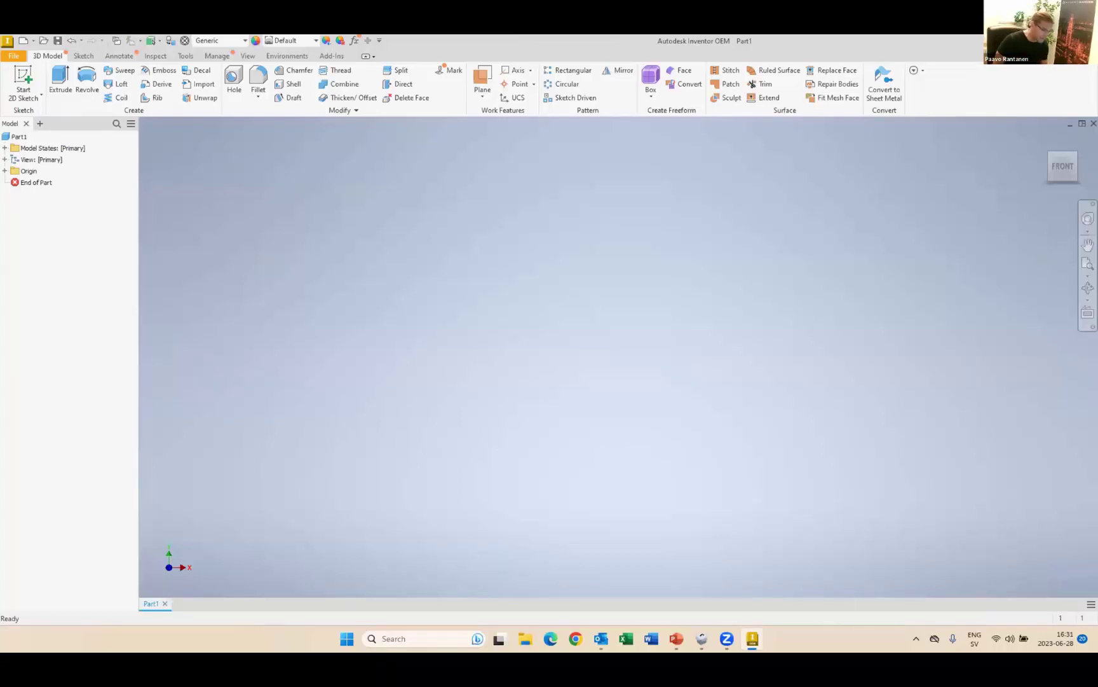
- Browse the sketch, annotation, inspection, tools and management ribbon tabs
click(77, 57)
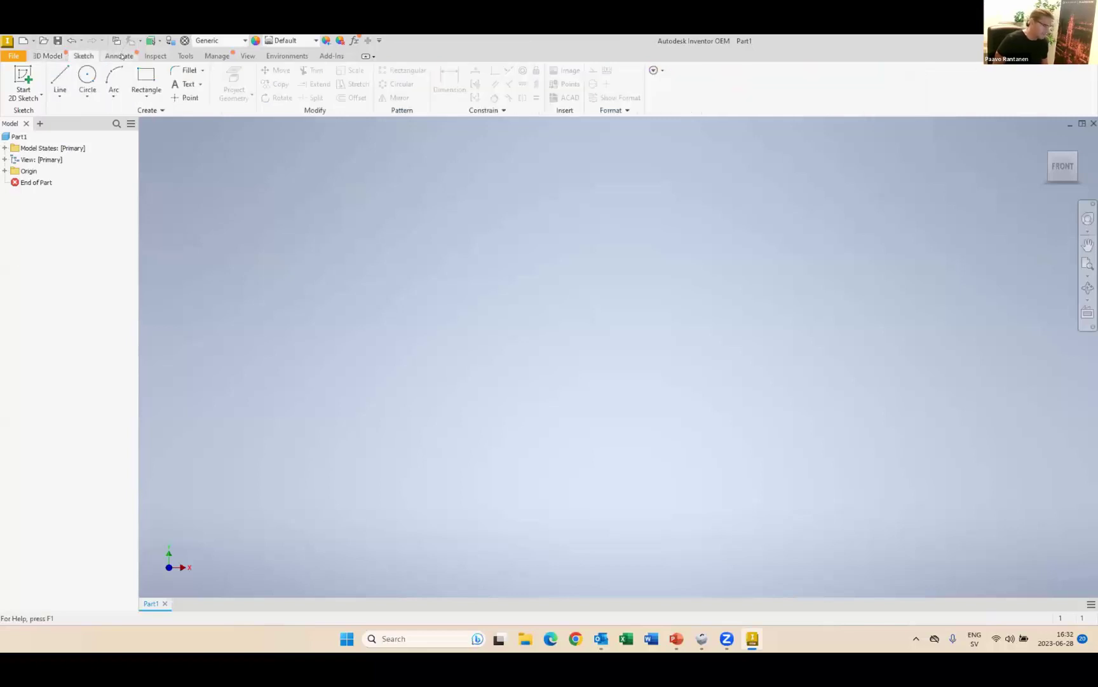
click(119, 56)
click(153, 55)
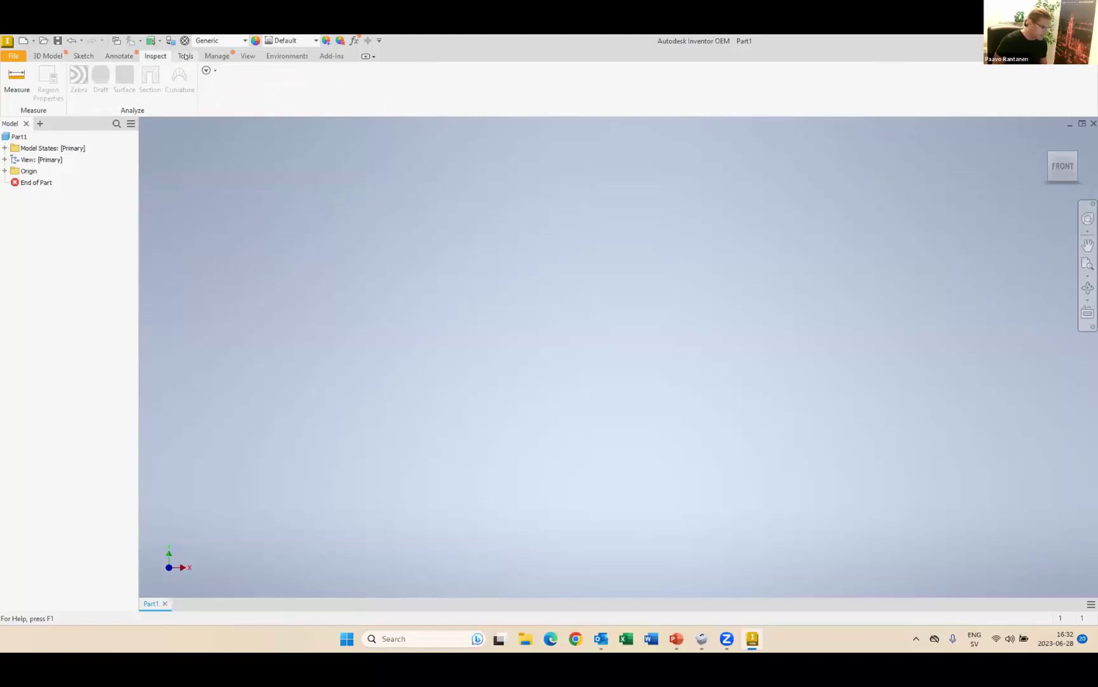
click(186, 56)
click(215, 55)
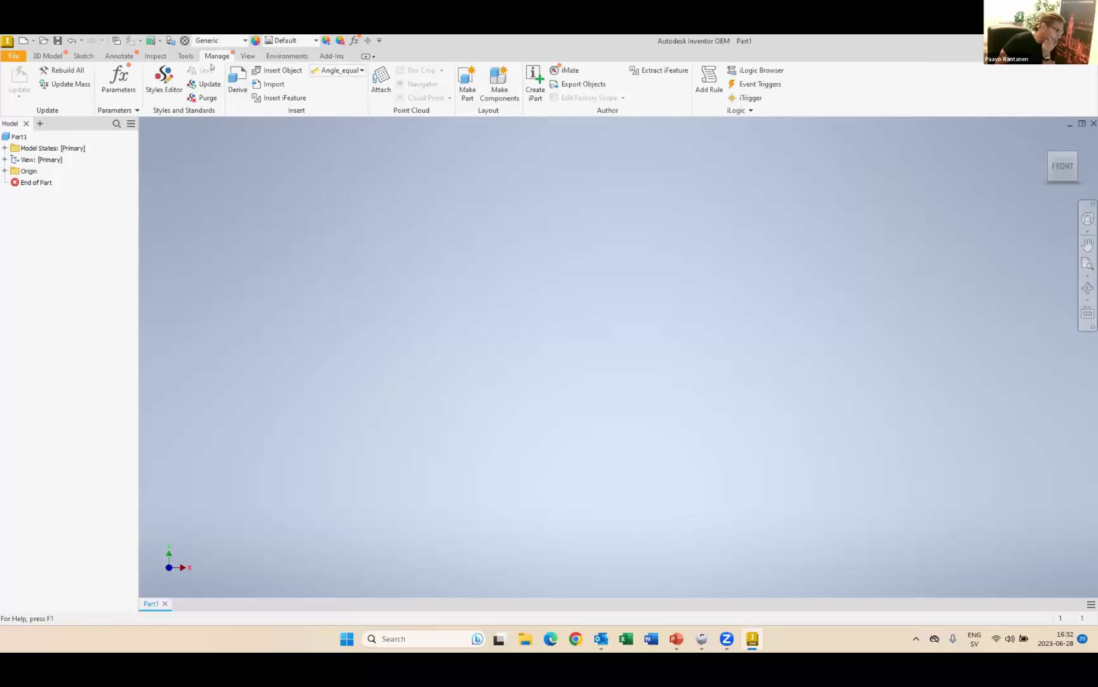
- Uncheck Ribbon under Tools > Highlight New, then return to the 3D Model tab
click(184, 56)
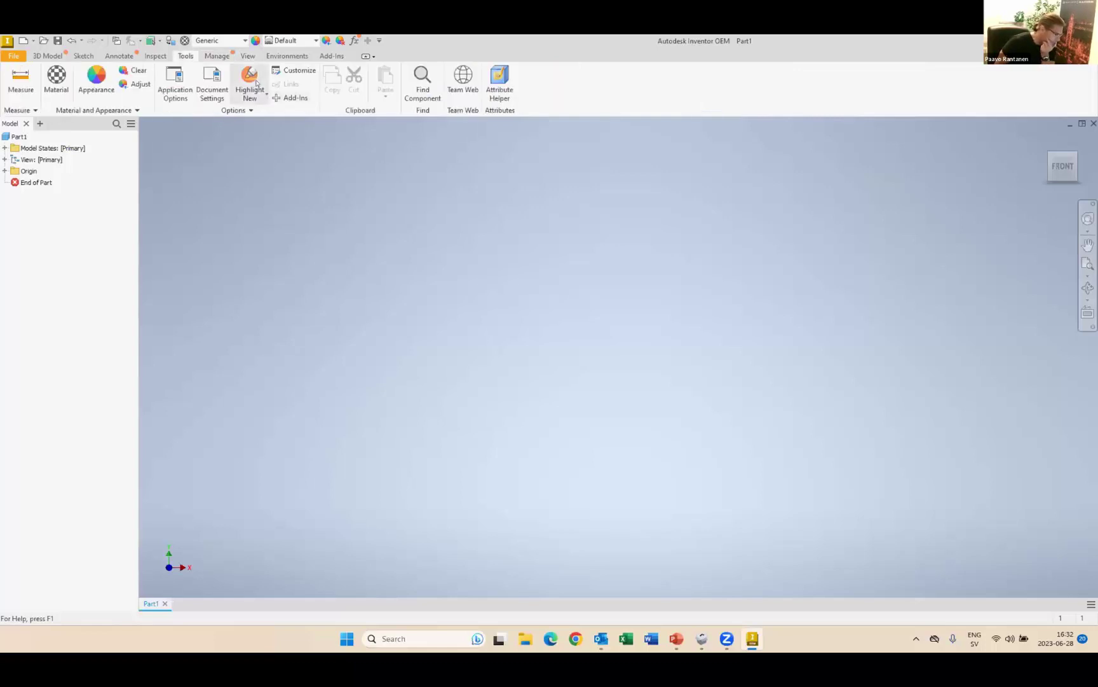
click(256, 85)
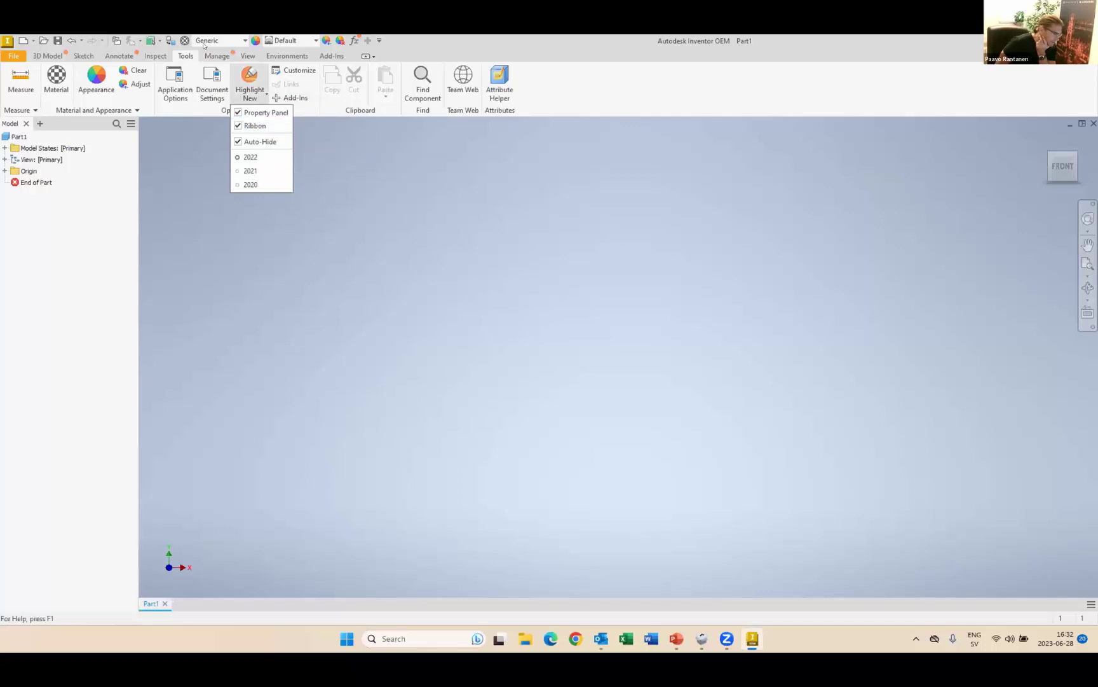
click(239, 126)
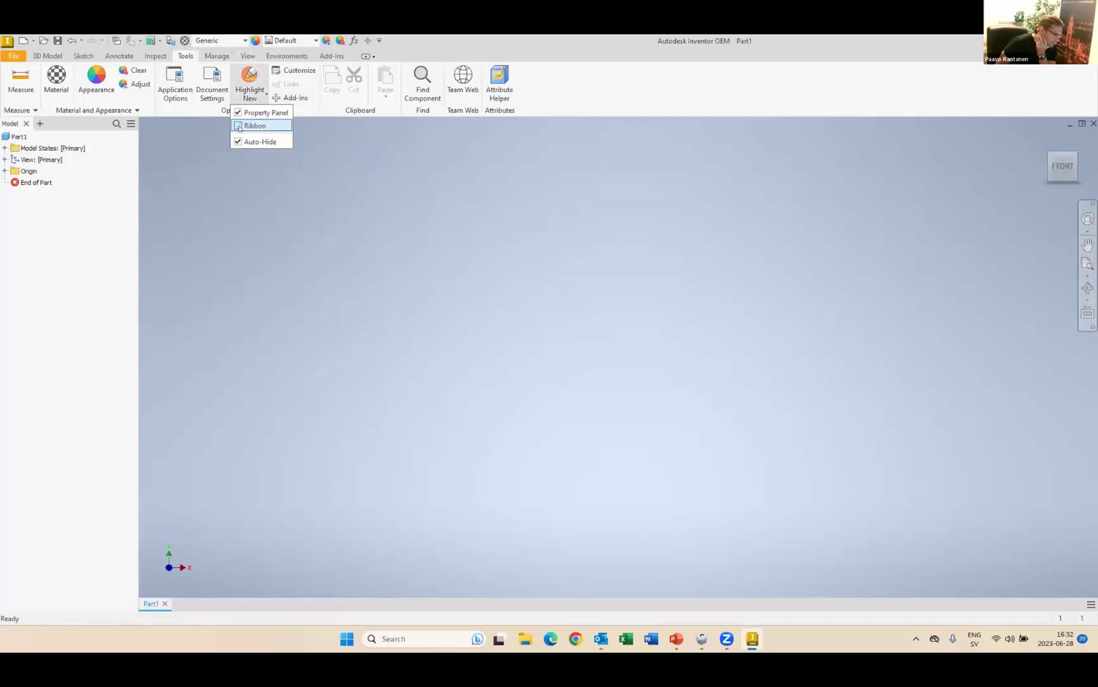
click(239, 127)
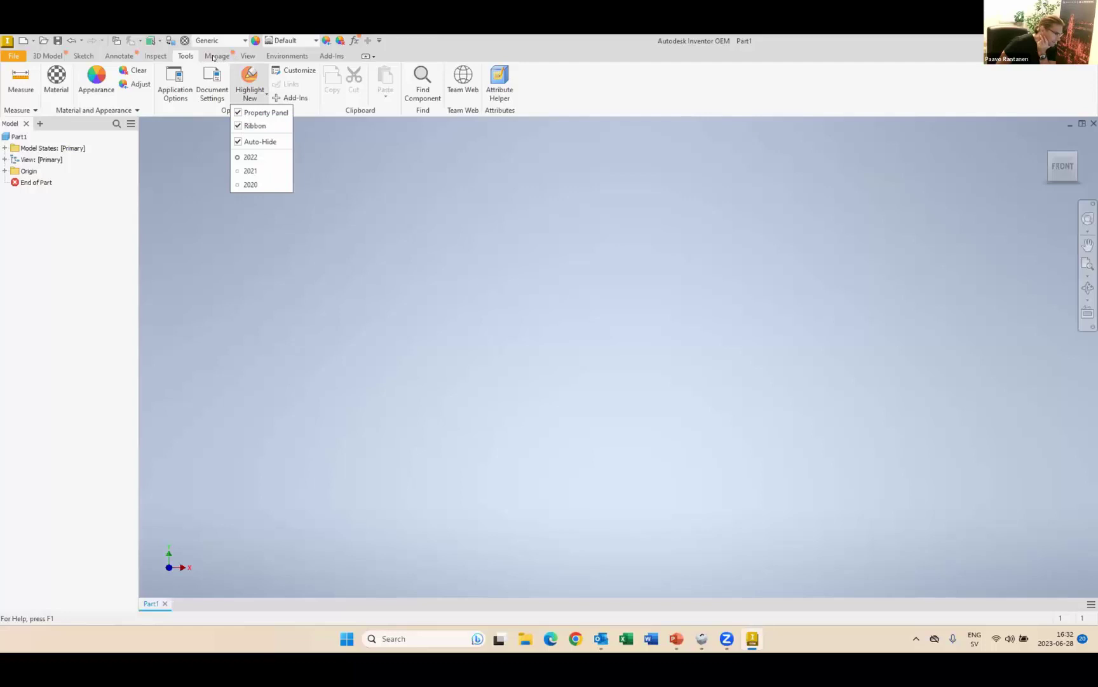
click(119, 56)
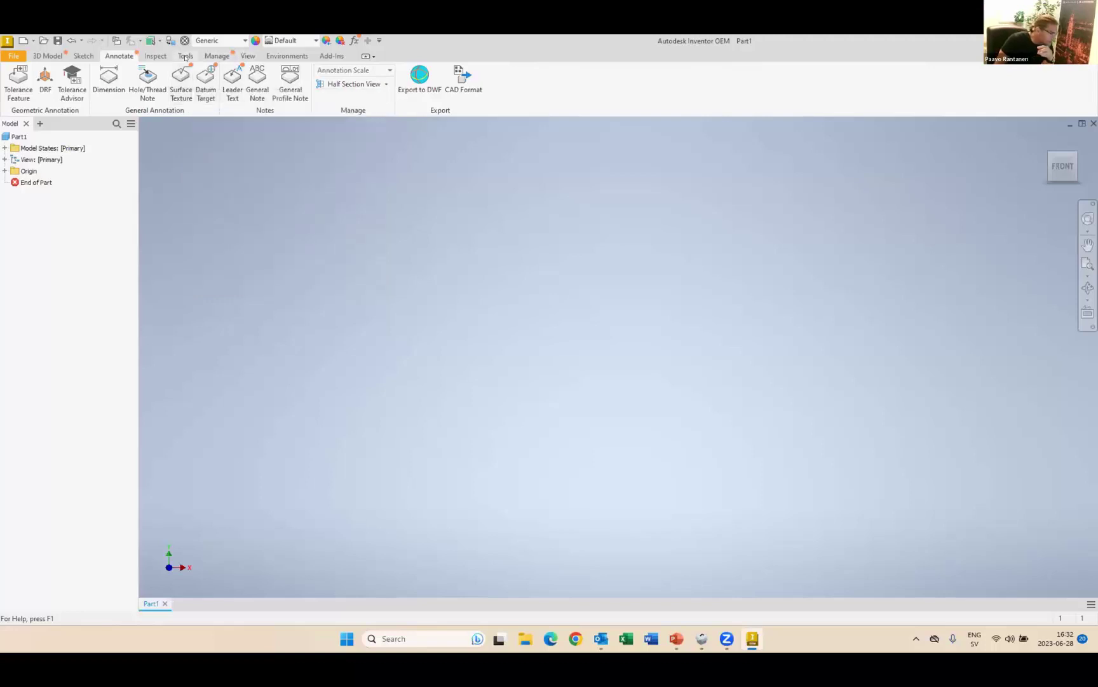
click(186, 55)
click(250, 93)
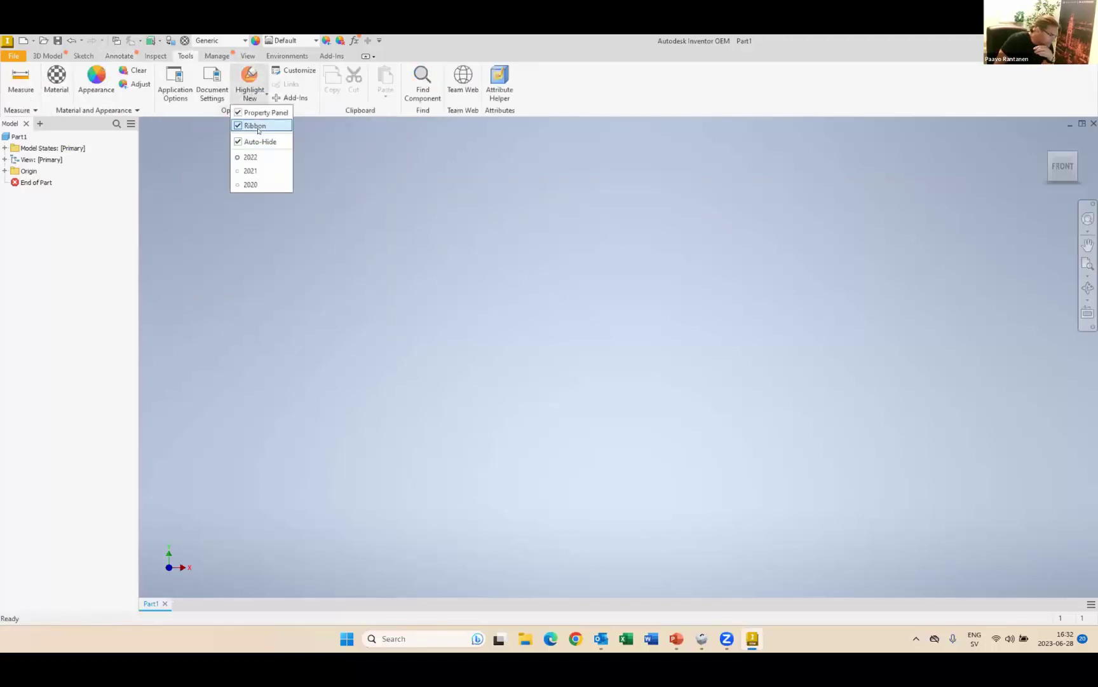
click(252, 125)
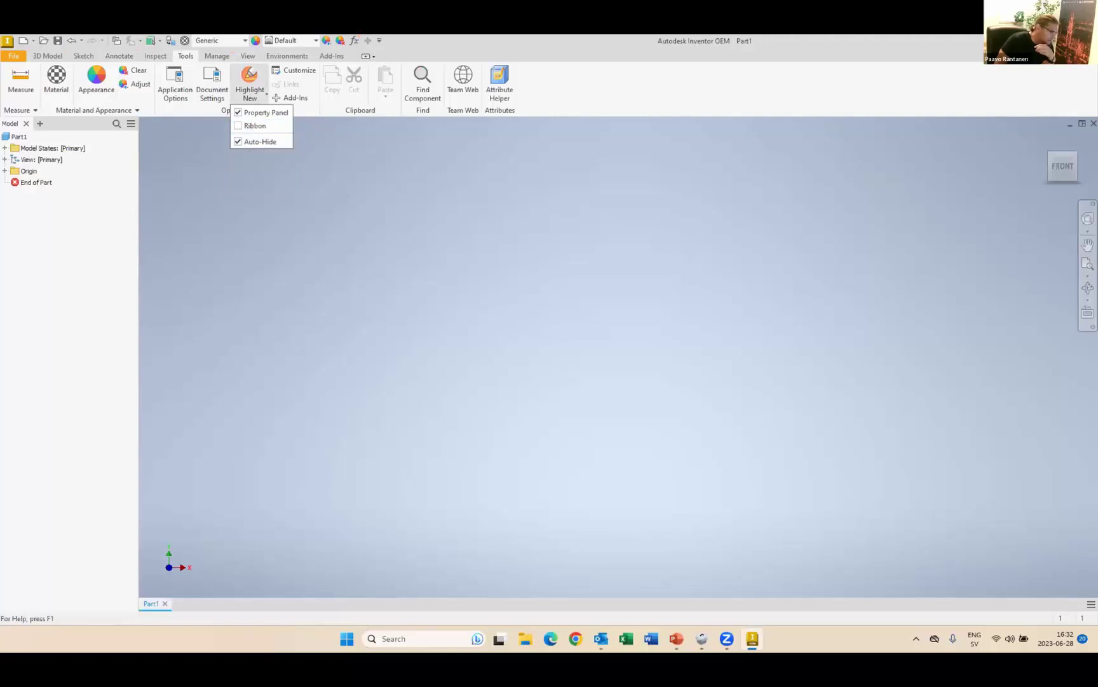
click(40, 55)
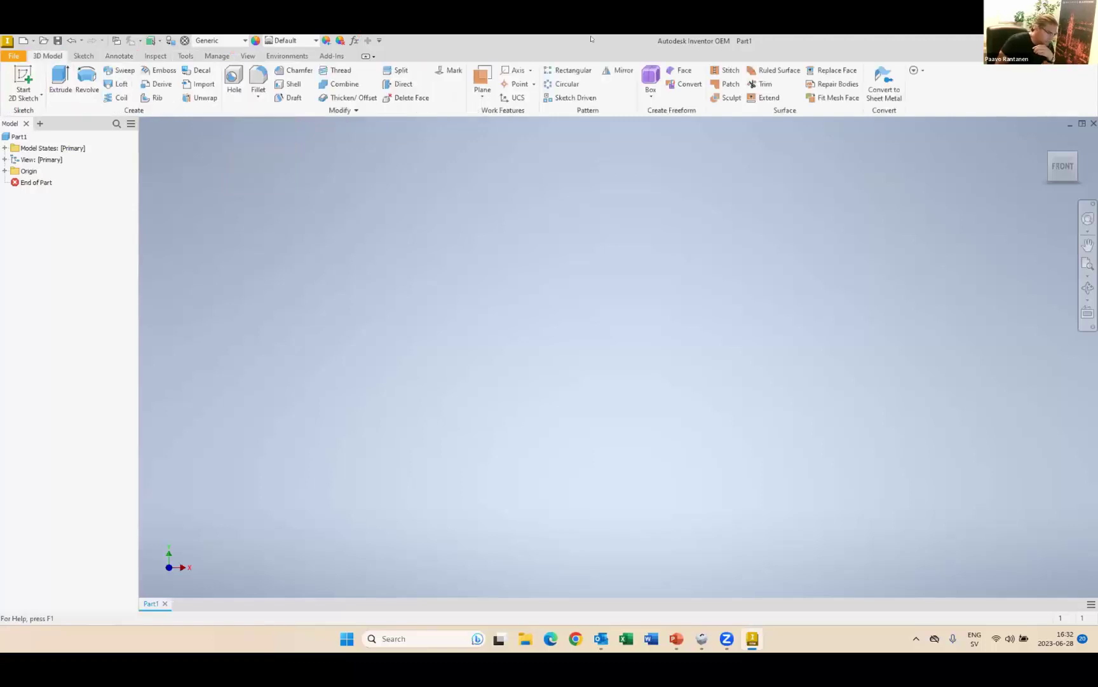
- Create a 2.000 in radius freeform Quadball centred on the XY plane origin
click(648, 93)
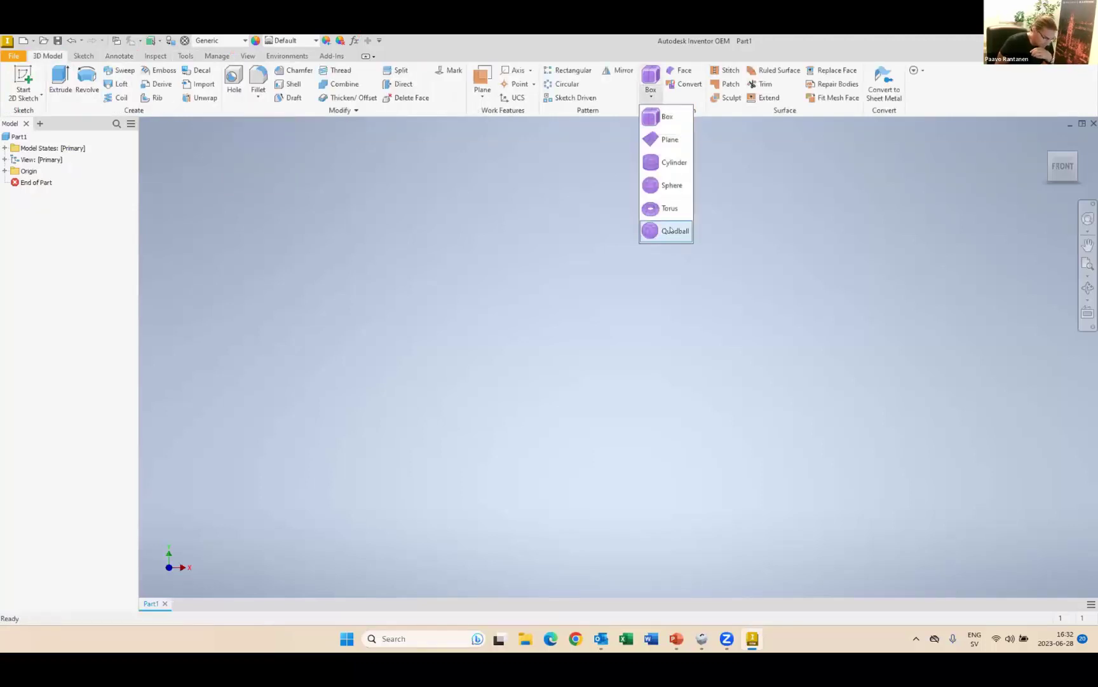
click(670, 229)
click(612, 361)
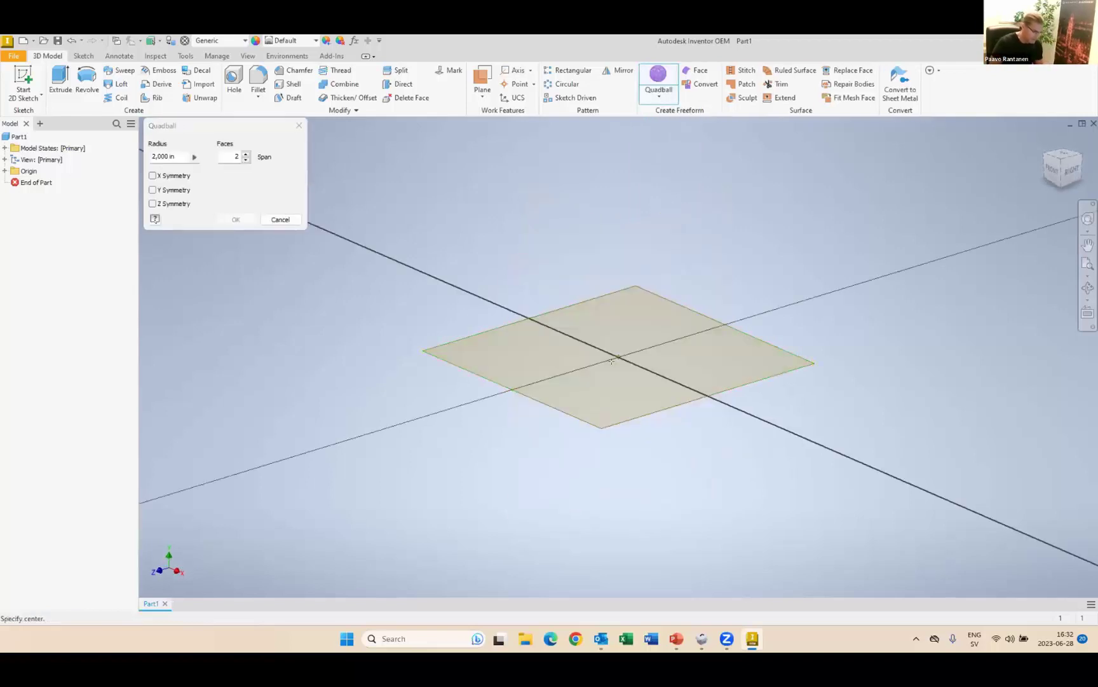
click(612, 361)
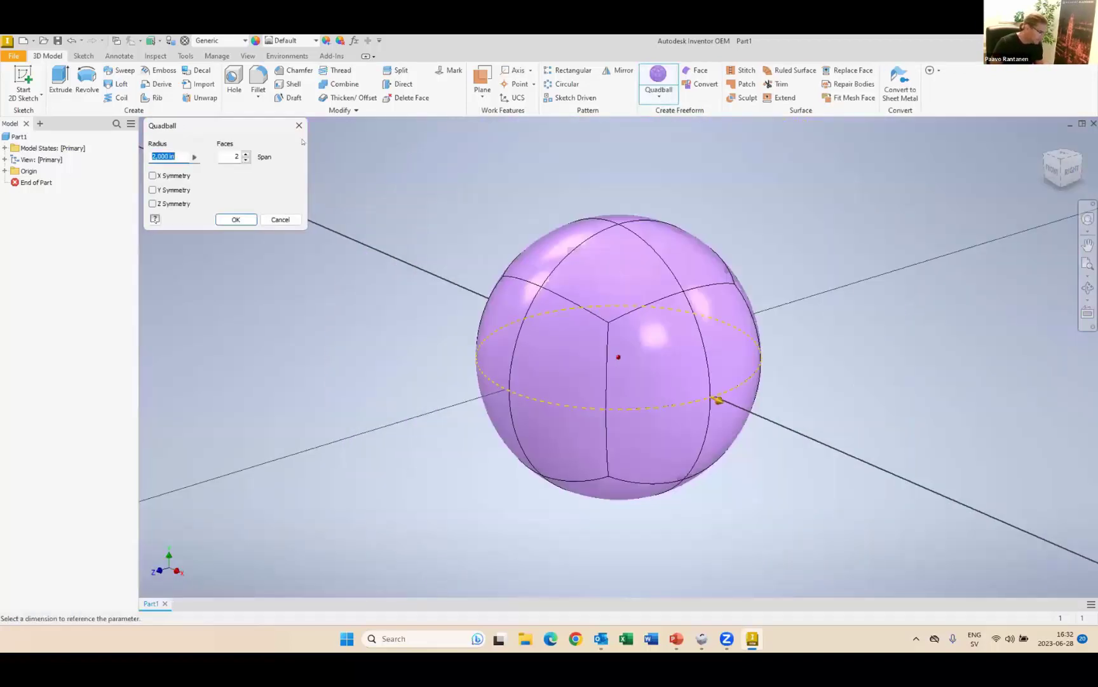
click(236, 219)
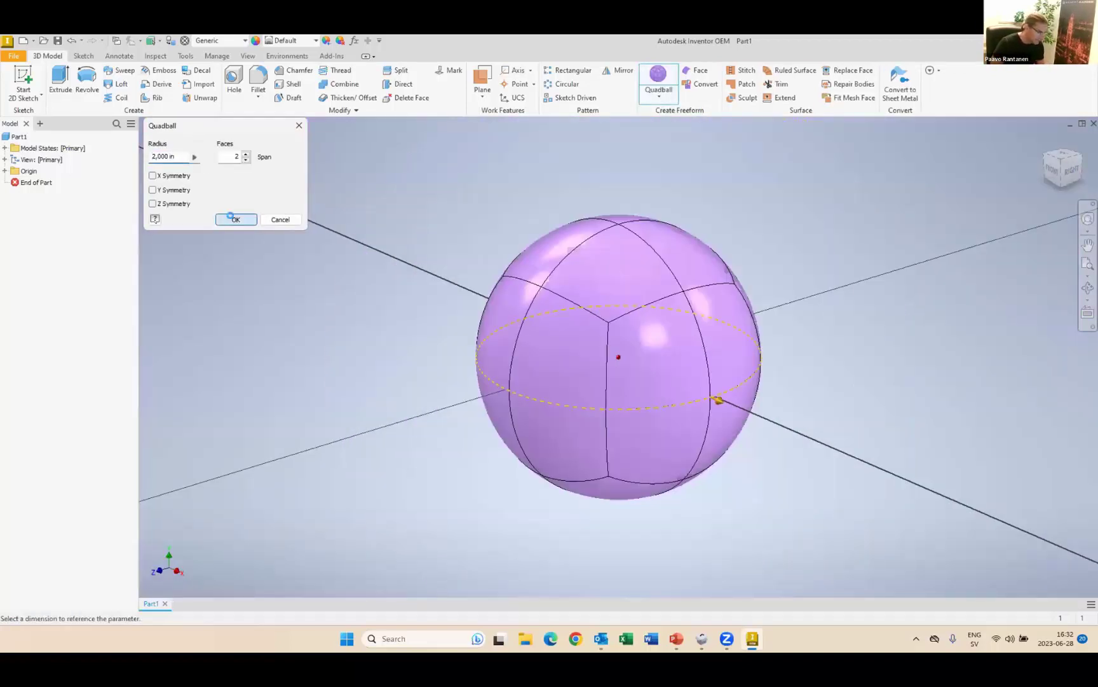
- Twist the ball's top face with Edit Form and finish the freeform as a solid
click(597, 270)
right_click(614, 265)
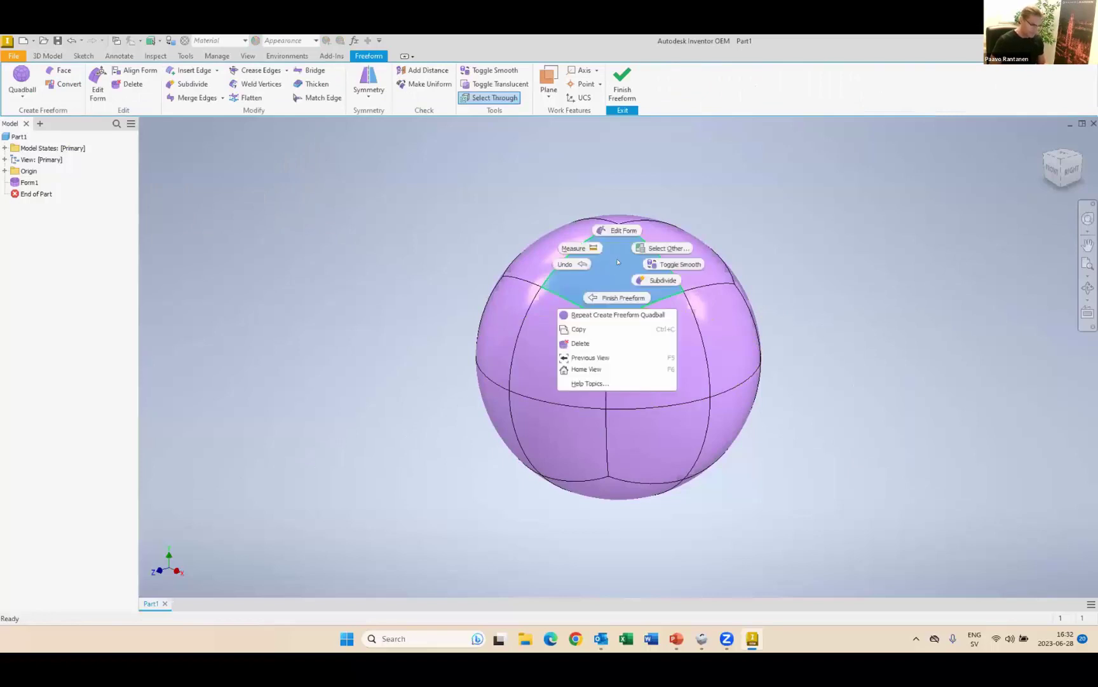
click(632, 230)
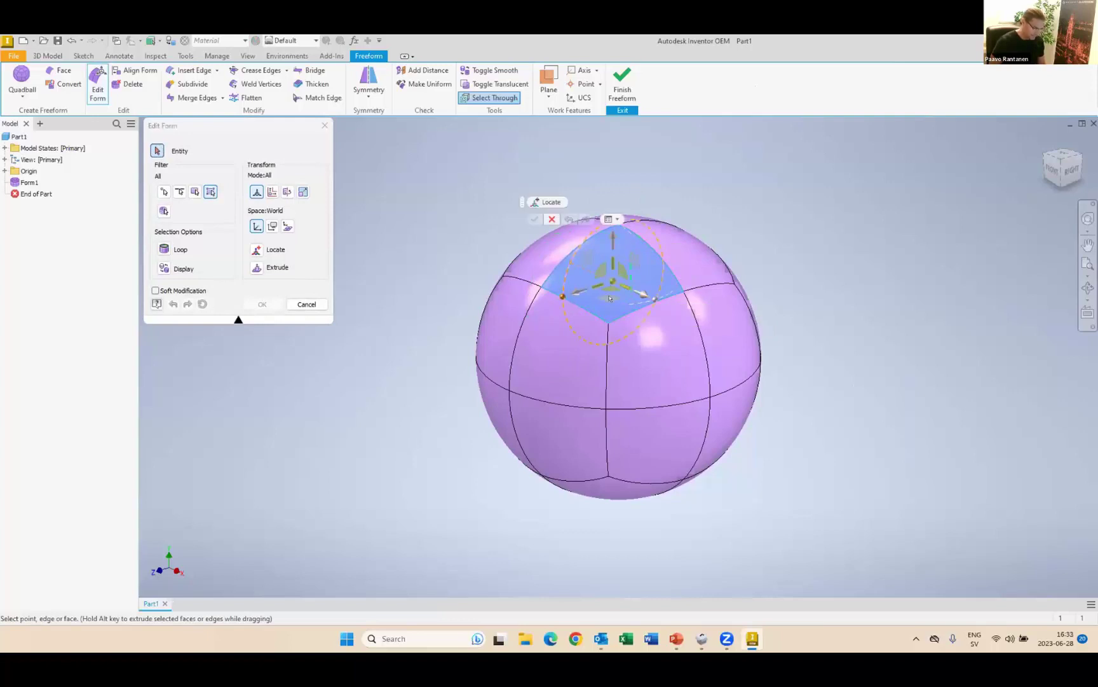
drag(560, 296, 622, 339)
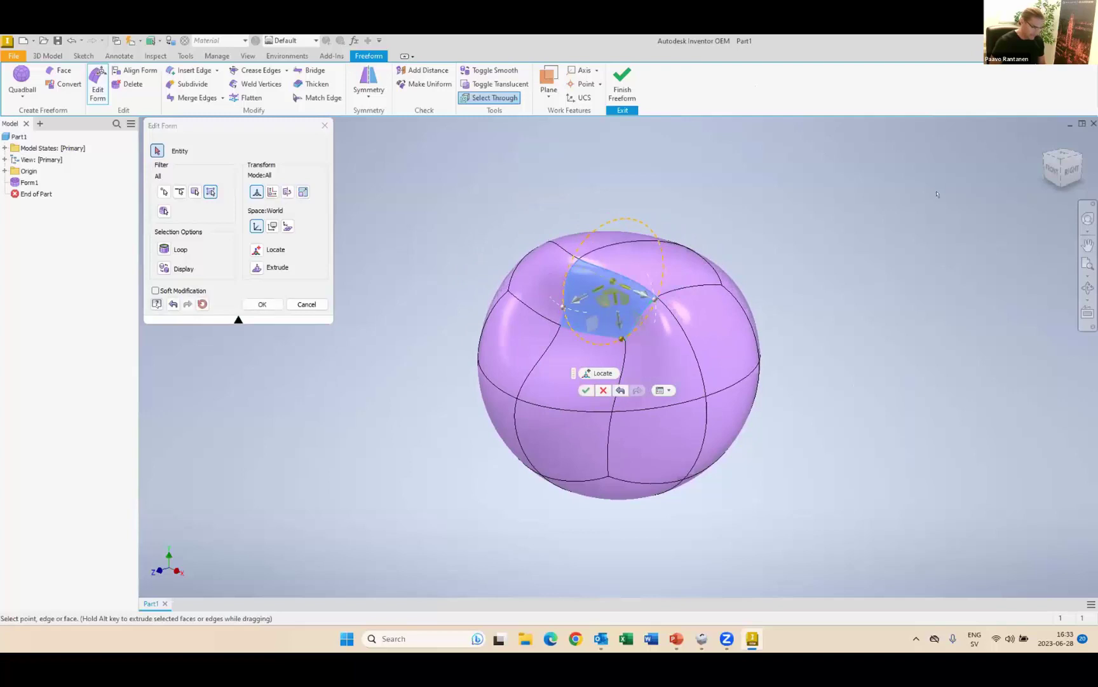
click(262, 303)
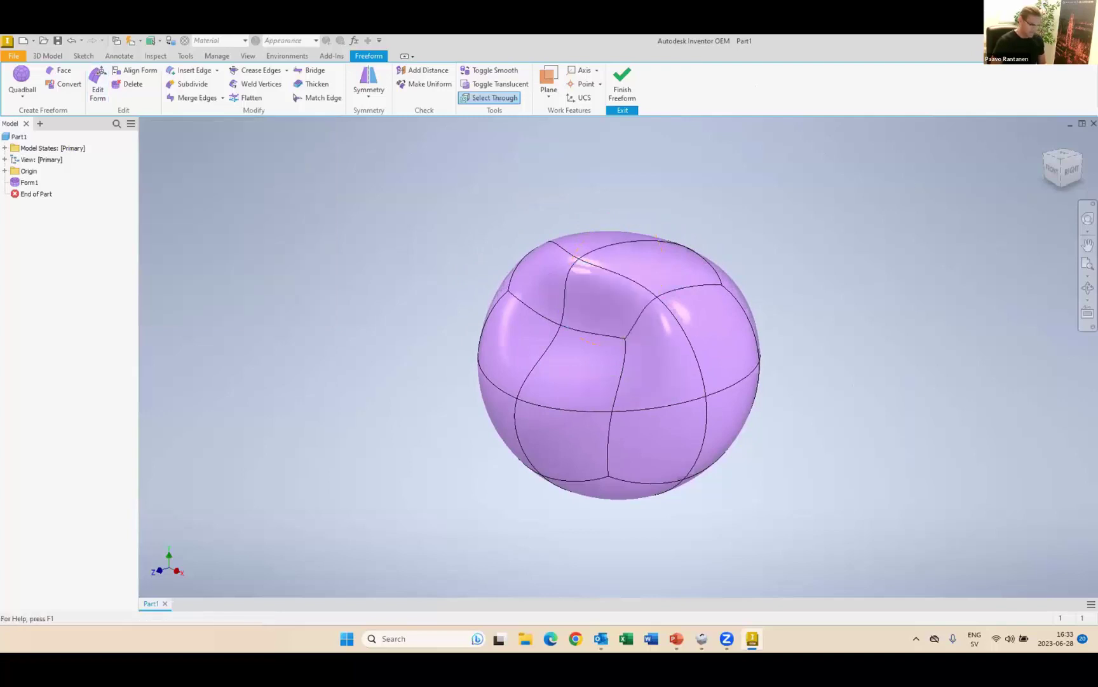
click(623, 81)
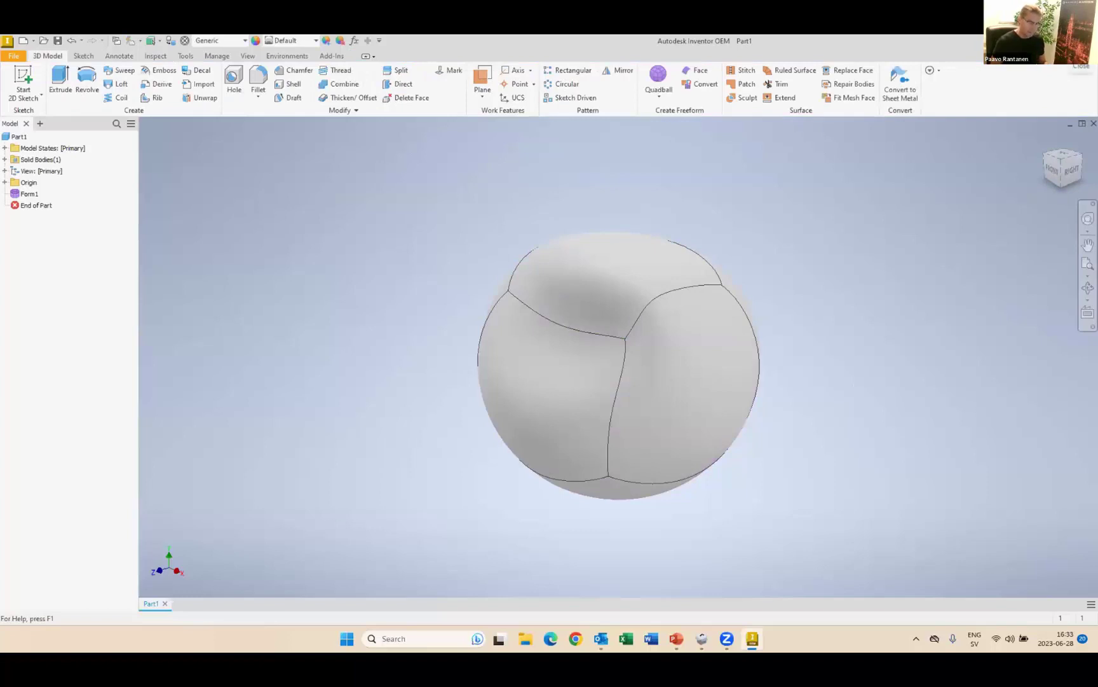
- Close Inventor without saving Part1 and open File Explorer at Home
click(1087, 40)
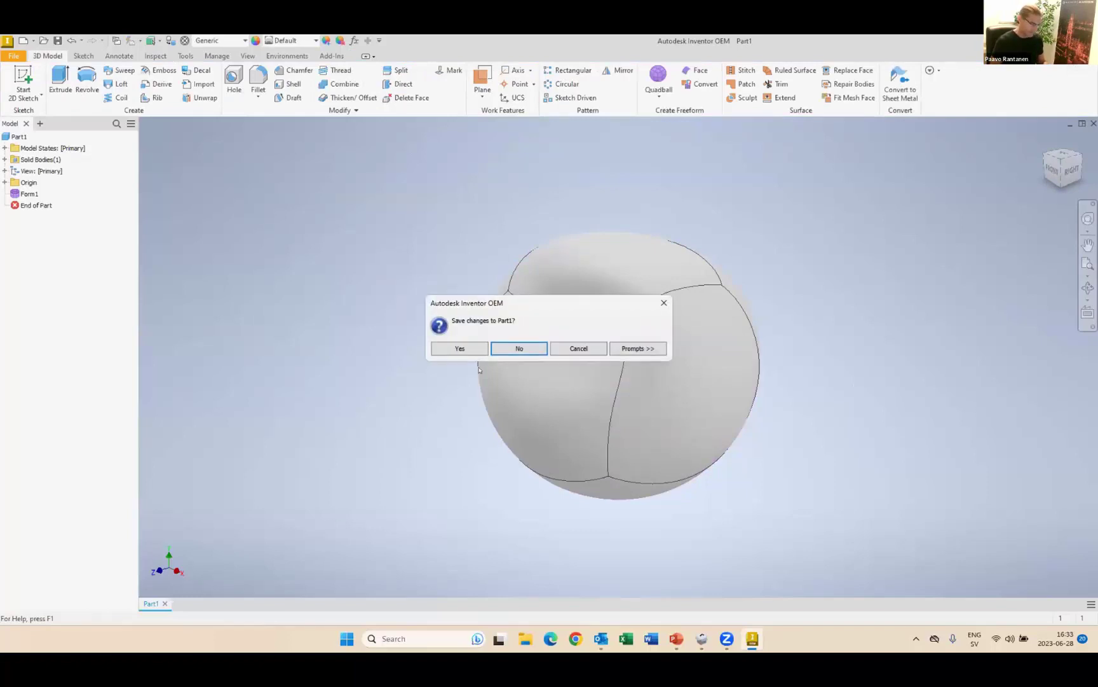
click(513, 349)
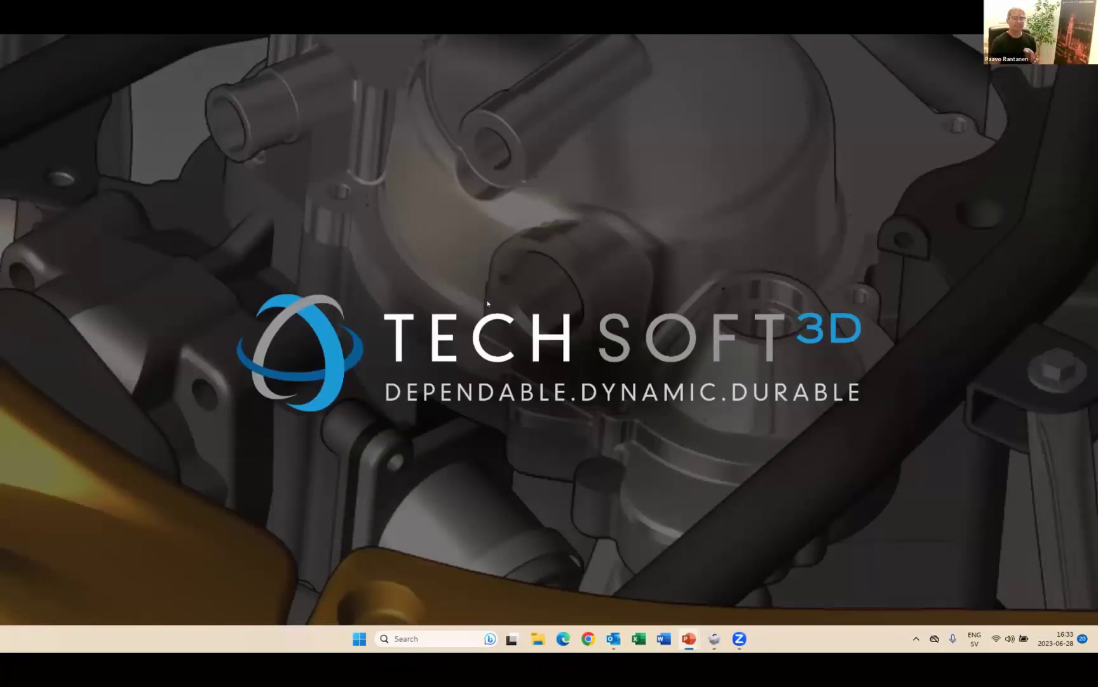
click(540, 637)
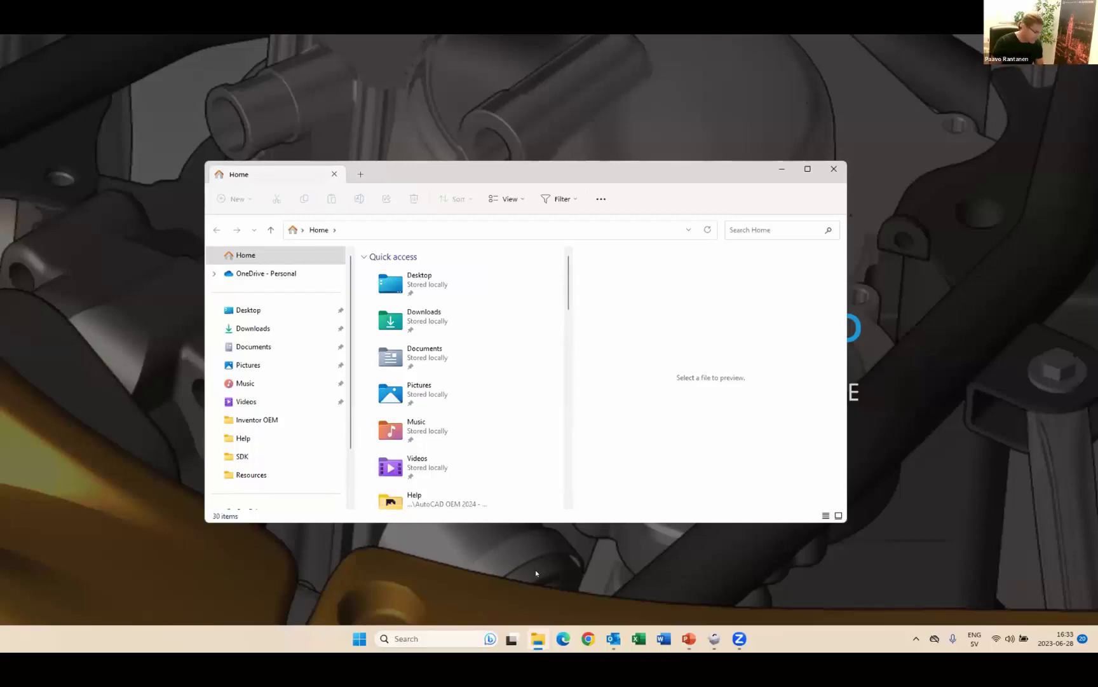
- Navigate to Public Documents\Autodesk\Inventor 2024\SDK\DeveloperTools\Samples, then close File Explorer
scroll(263, 389, down, 2)
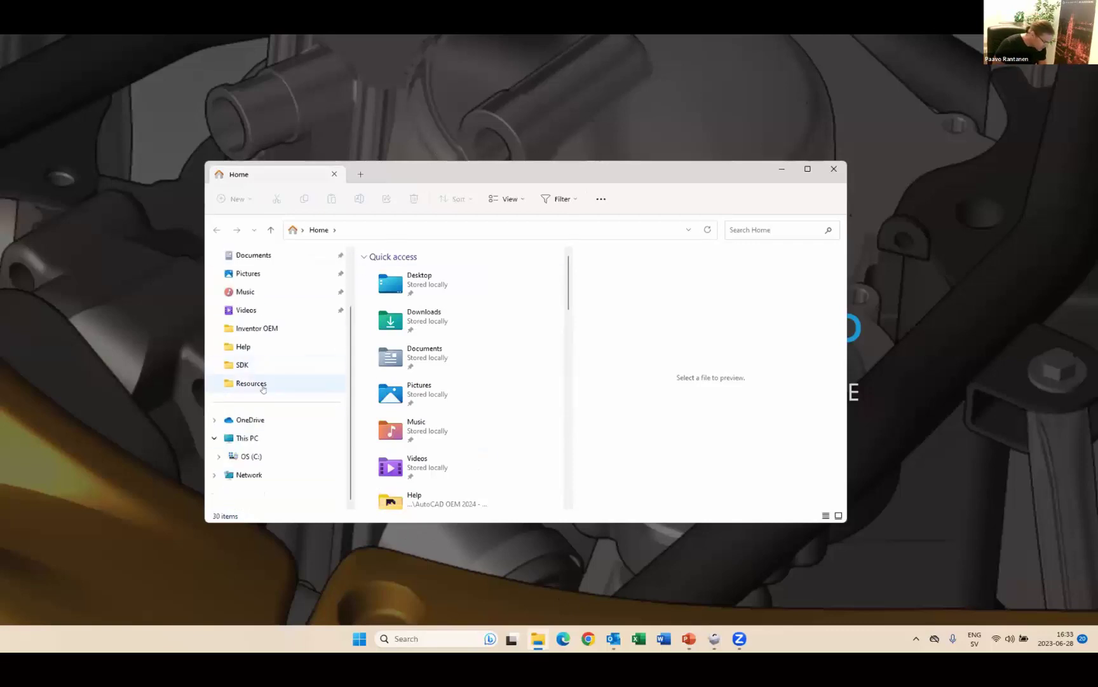
click(253, 456)
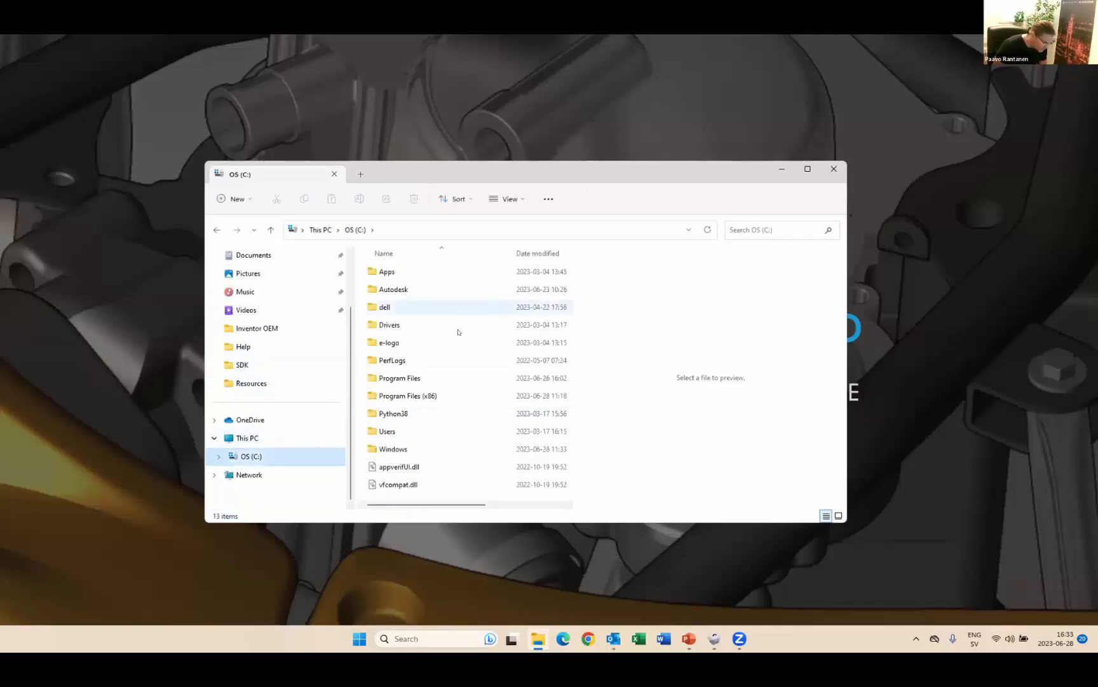
double_click(378, 428)
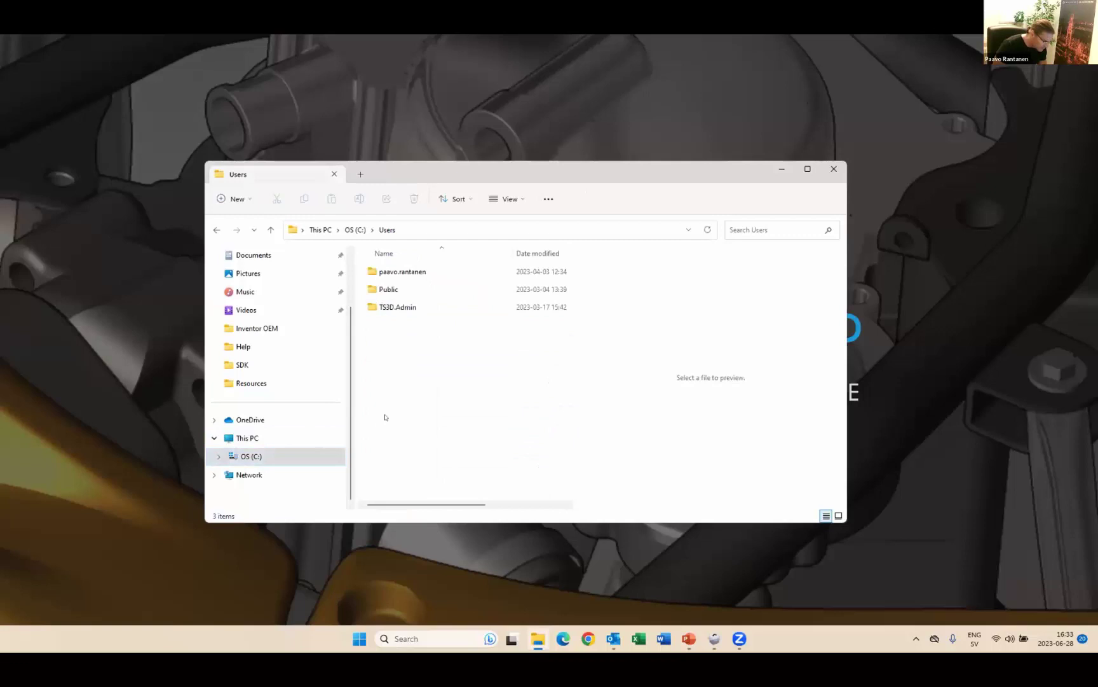
double_click(413, 287)
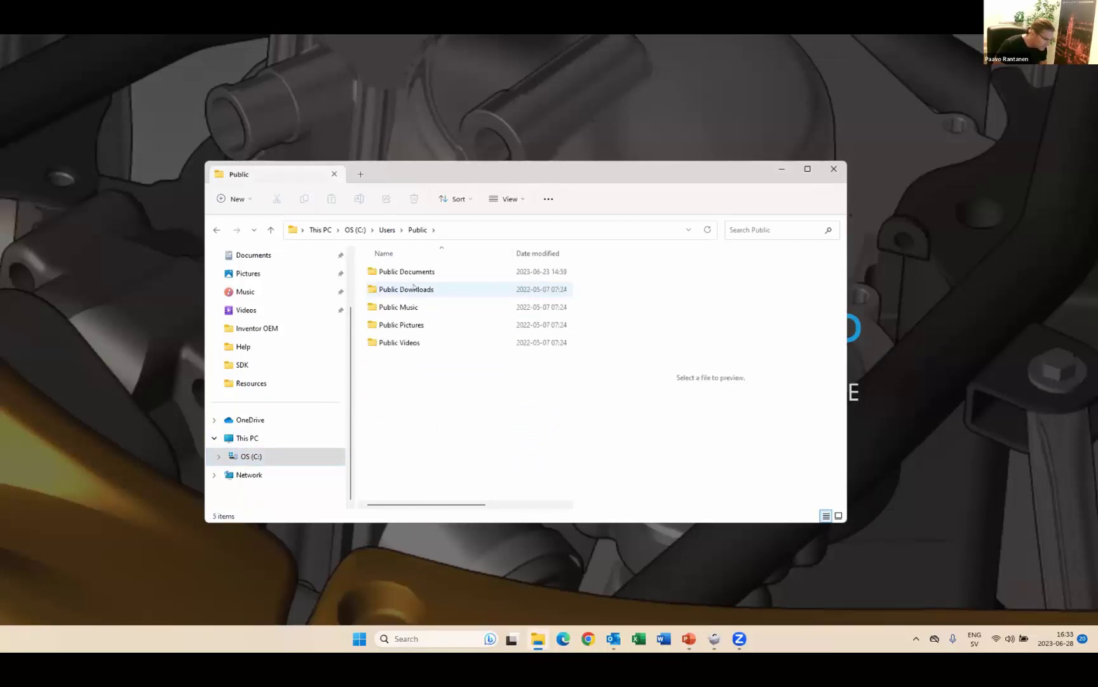
double_click(421, 274)
double_click(421, 288)
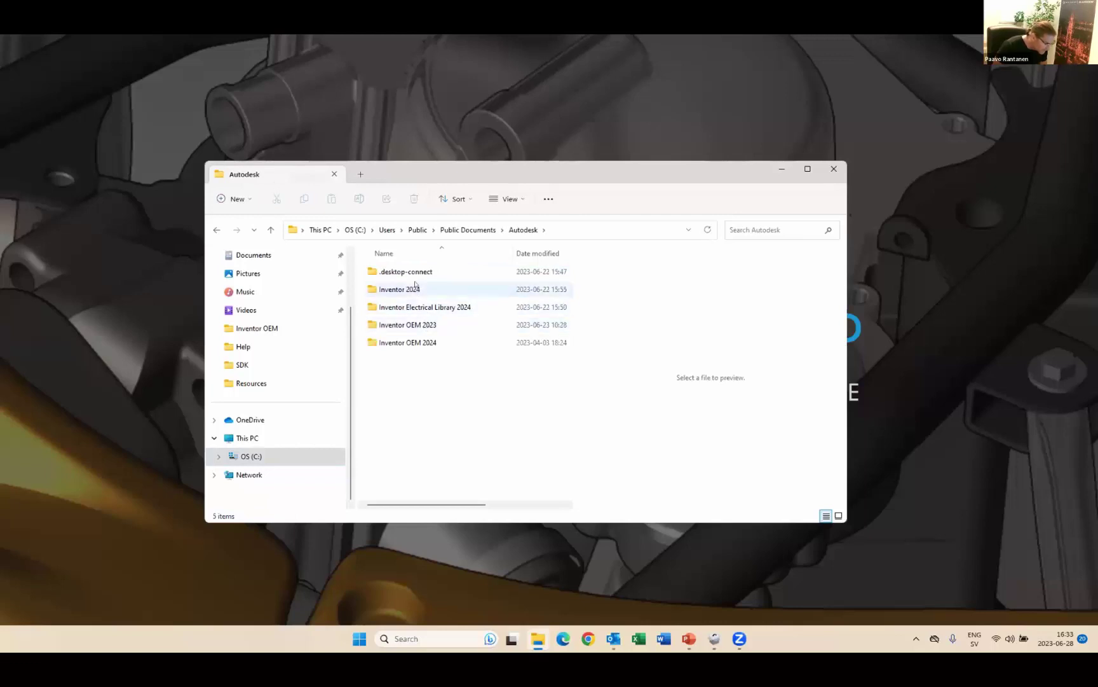
double_click(416, 287)
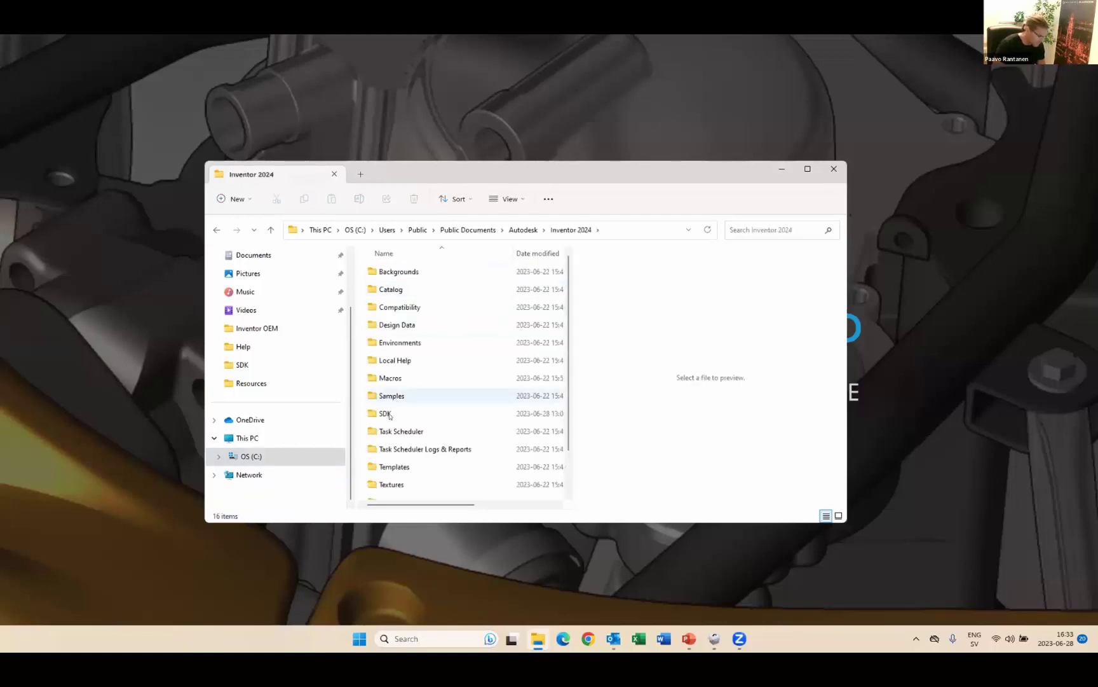
double_click(388, 414)
double_click(413, 271)
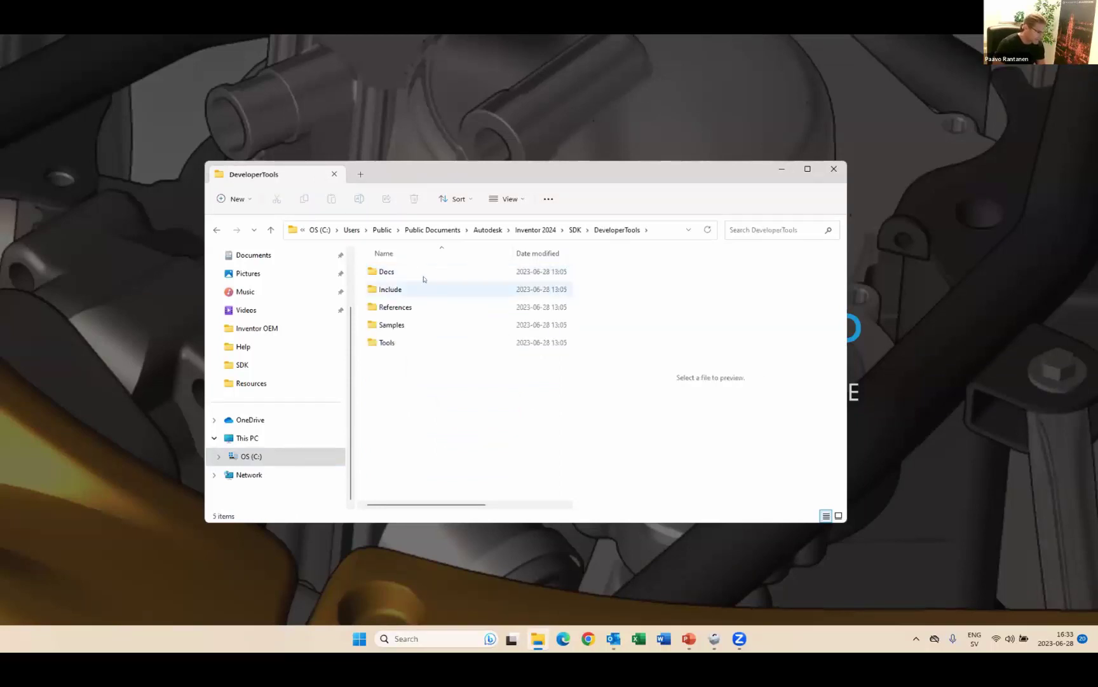
click(421, 289)
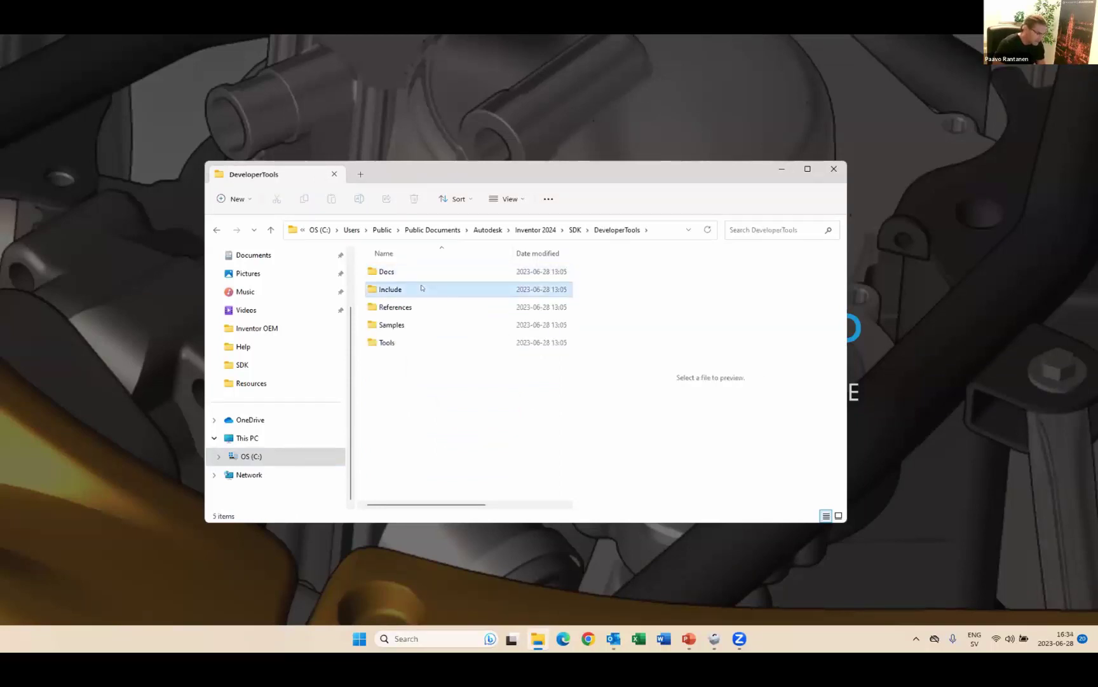
double_click(395, 325)
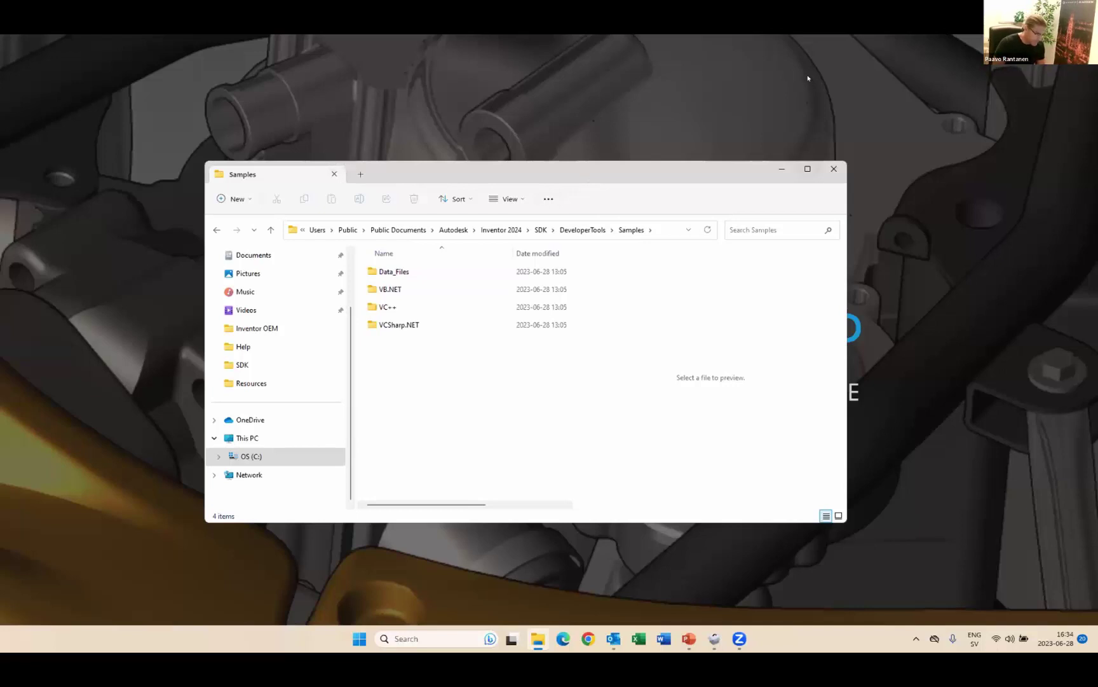
click(836, 169)
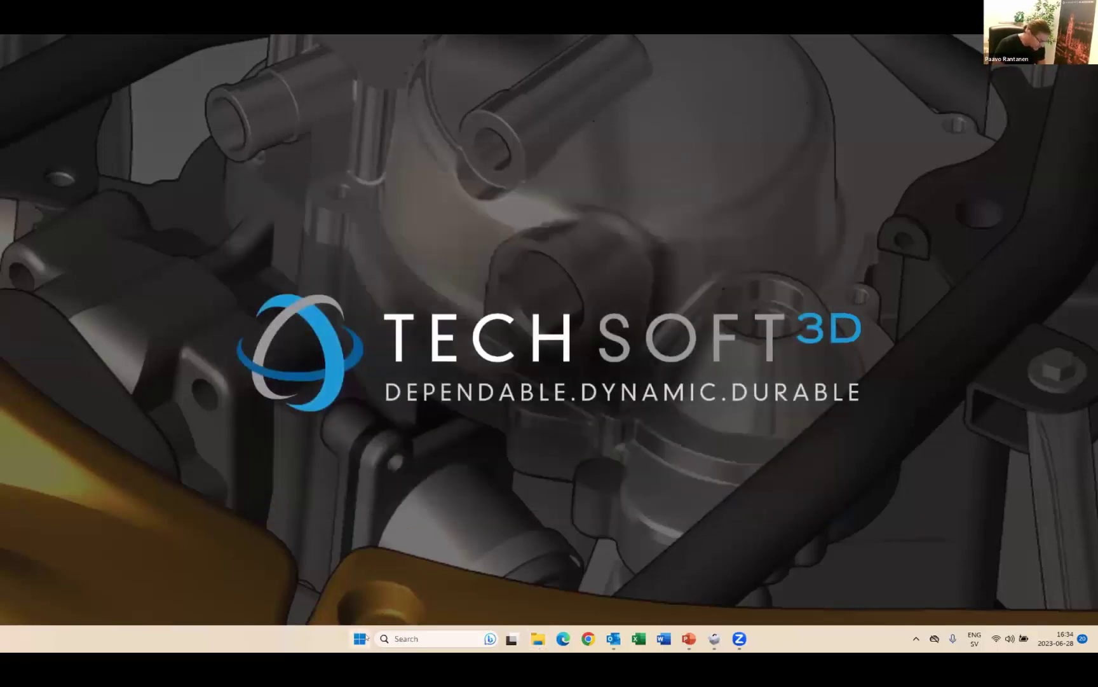
- Launch OEM Configurator from the Autodesk Inventor OEM 2024 group in All apps
click(361, 638)
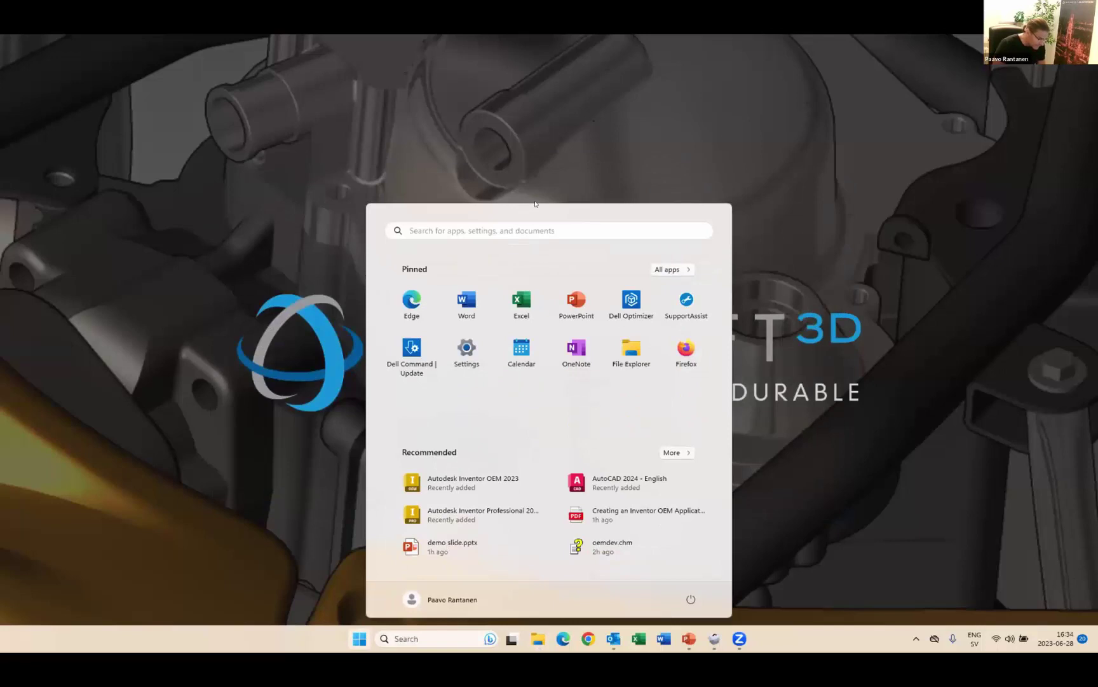
click(684, 270)
scroll(459, 470, down, 2)
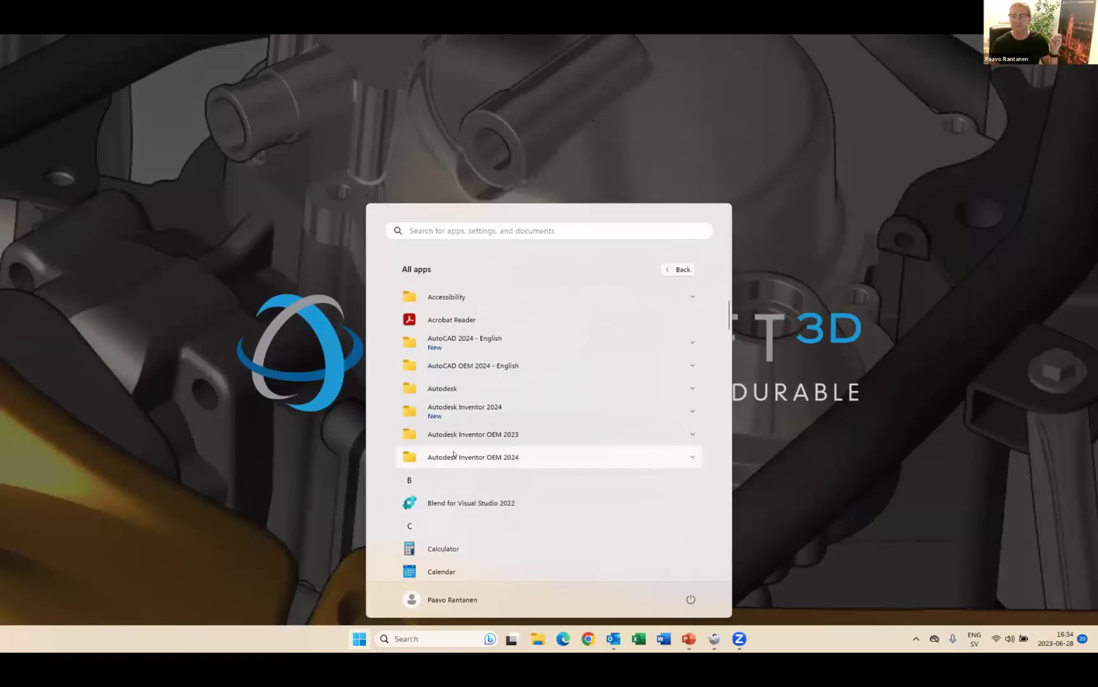
click(454, 456)
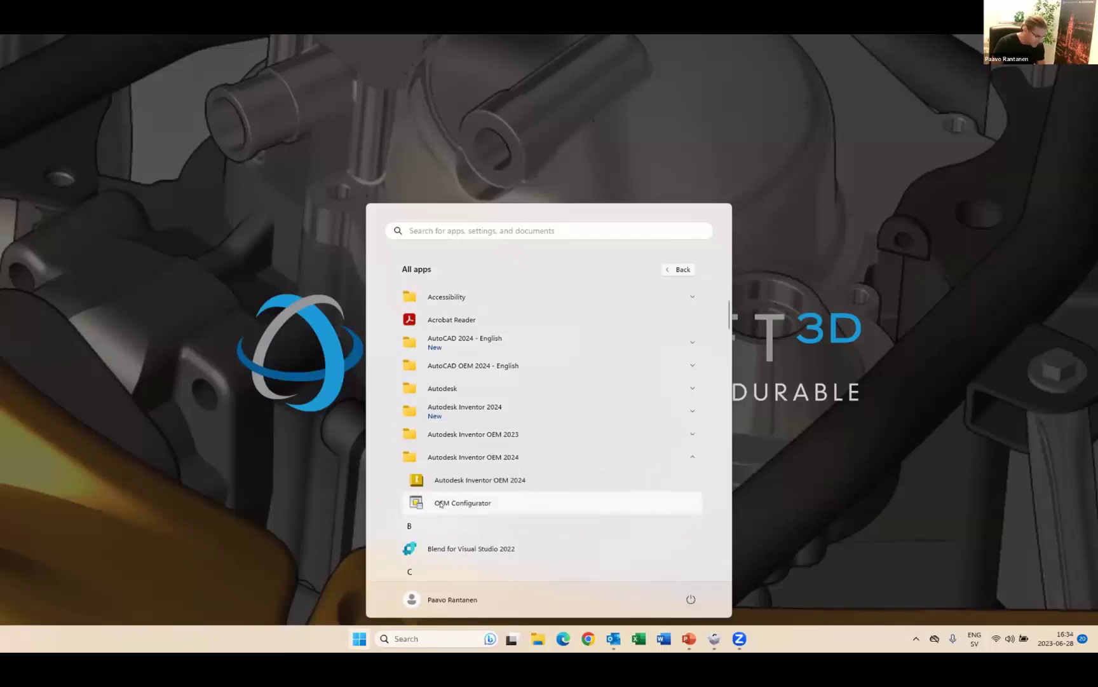
click(443, 503)
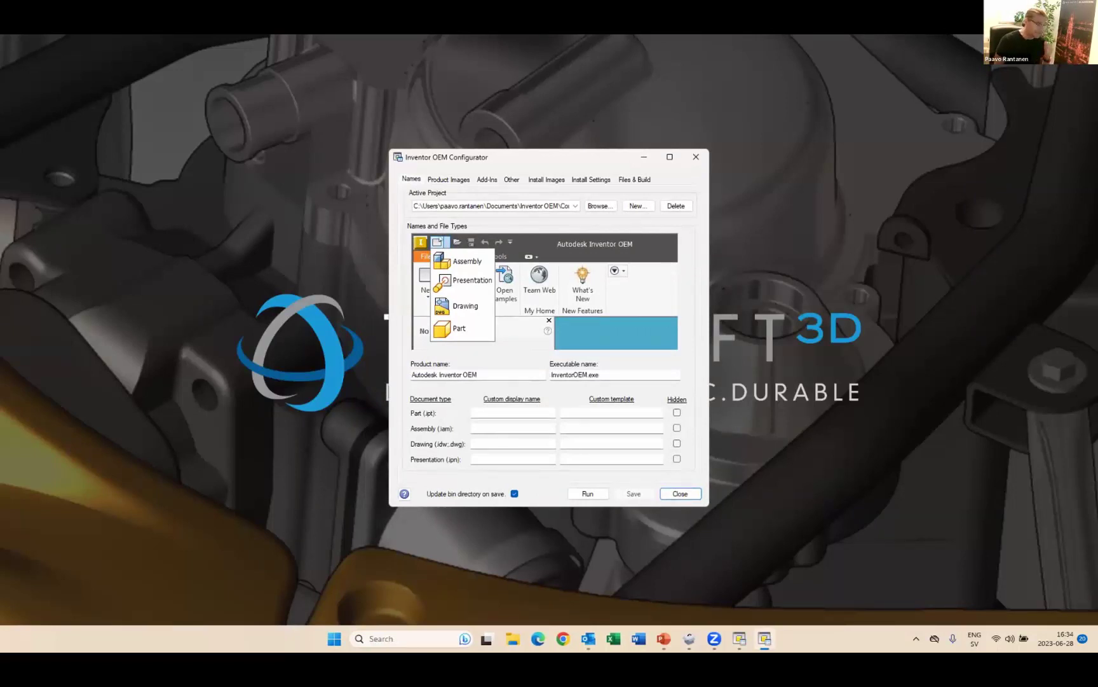
- Review the Product Images, Add-Ins, Install Images, Install Settings and Files & Build pages
key(Tab)
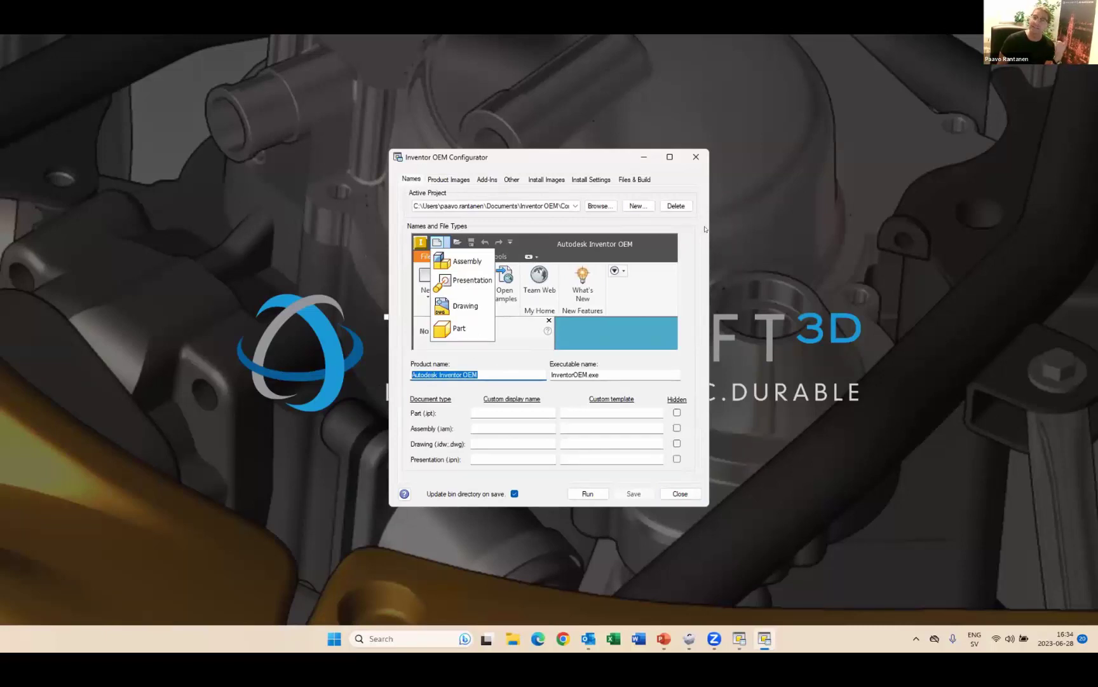
click(450, 179)
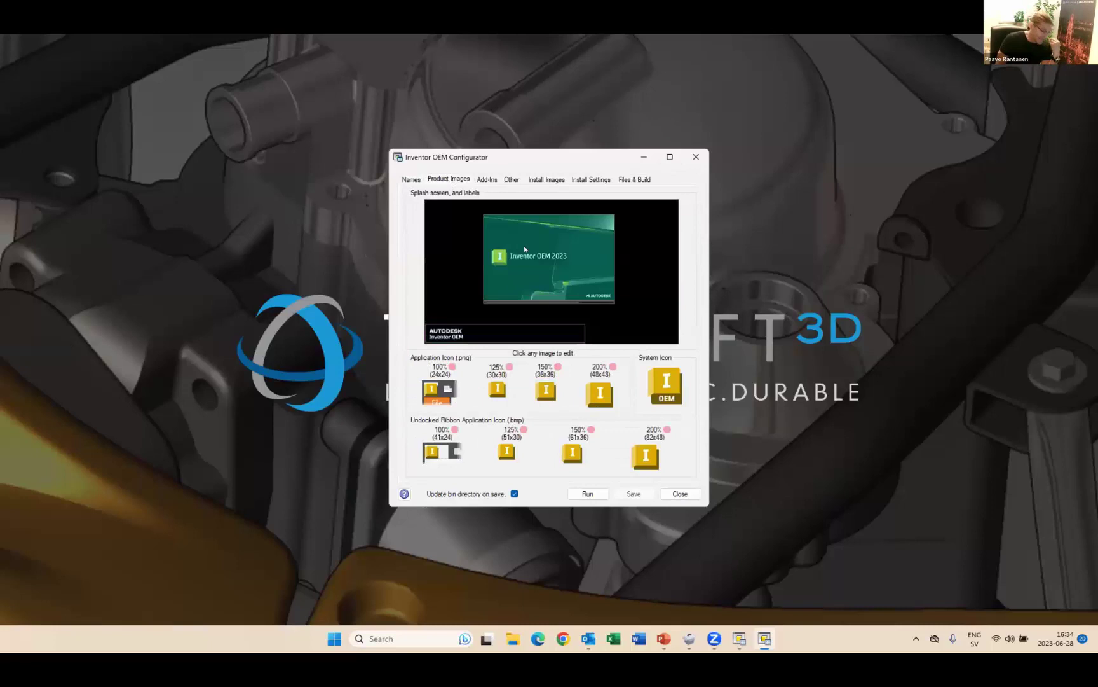
click(494, 181)
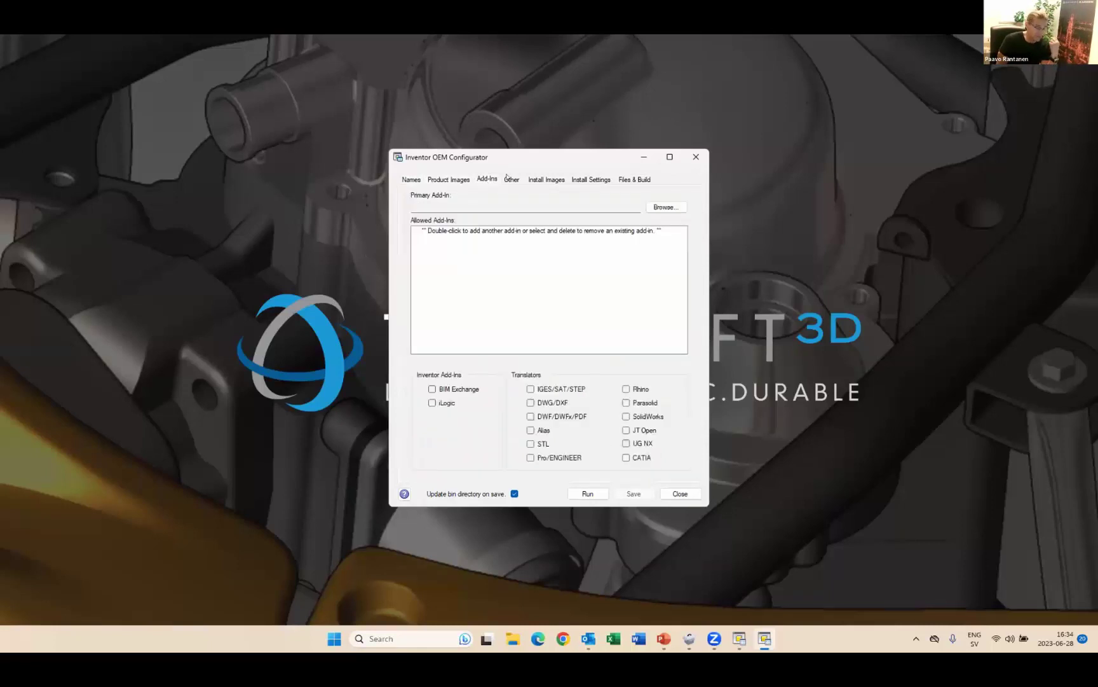
click(539, 179)
click(588, 178)
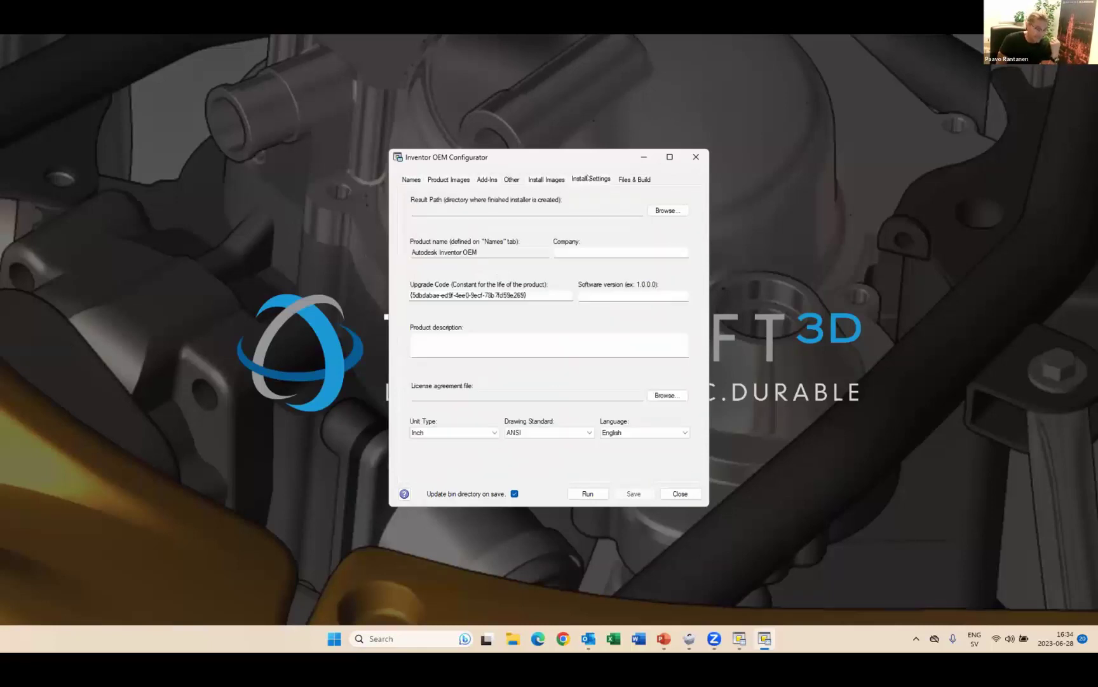
click(635, 180)
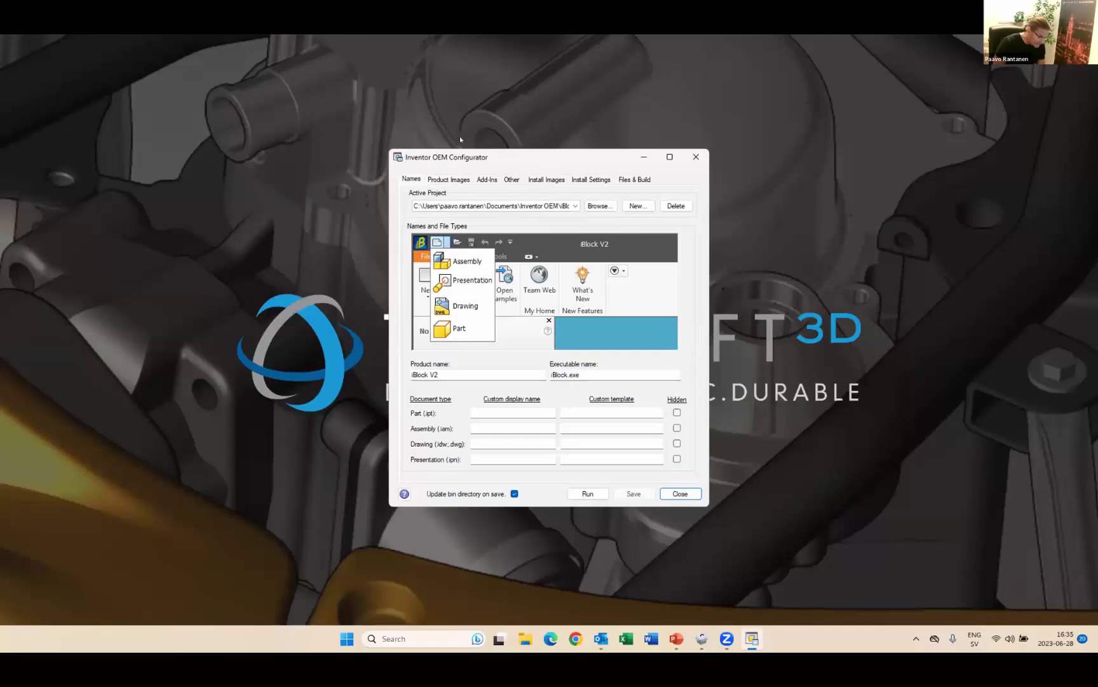
- Hide the Presentation document type, clear the Part custom display name, and view Product Images
drag(483, 369, 348, 377)
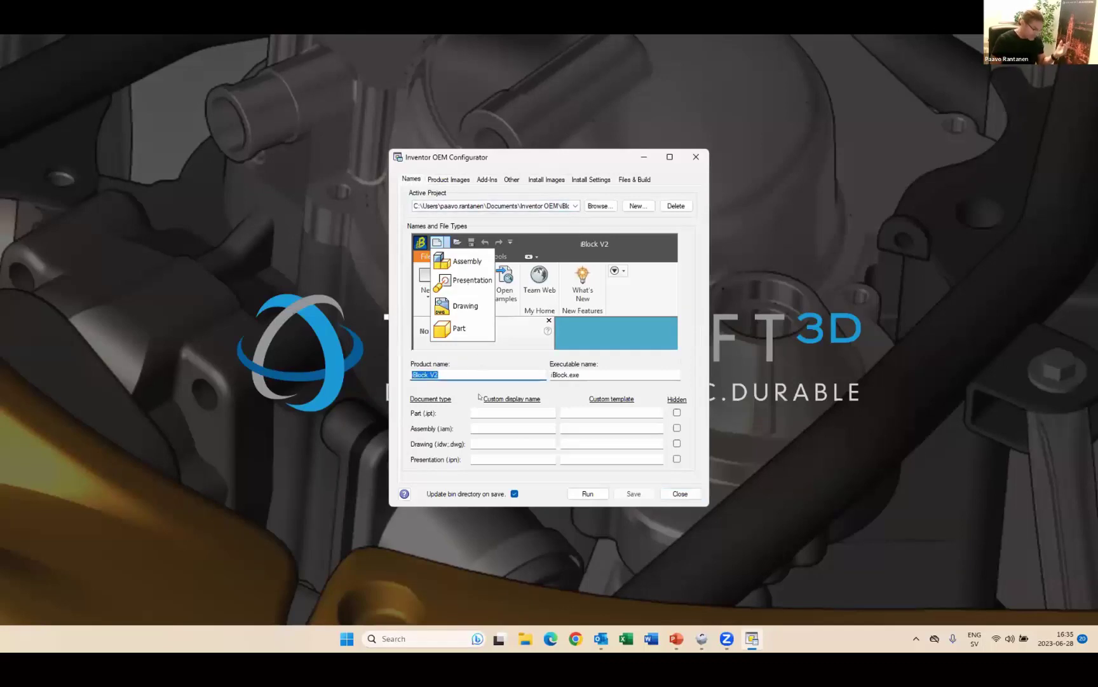
click(507, 415)
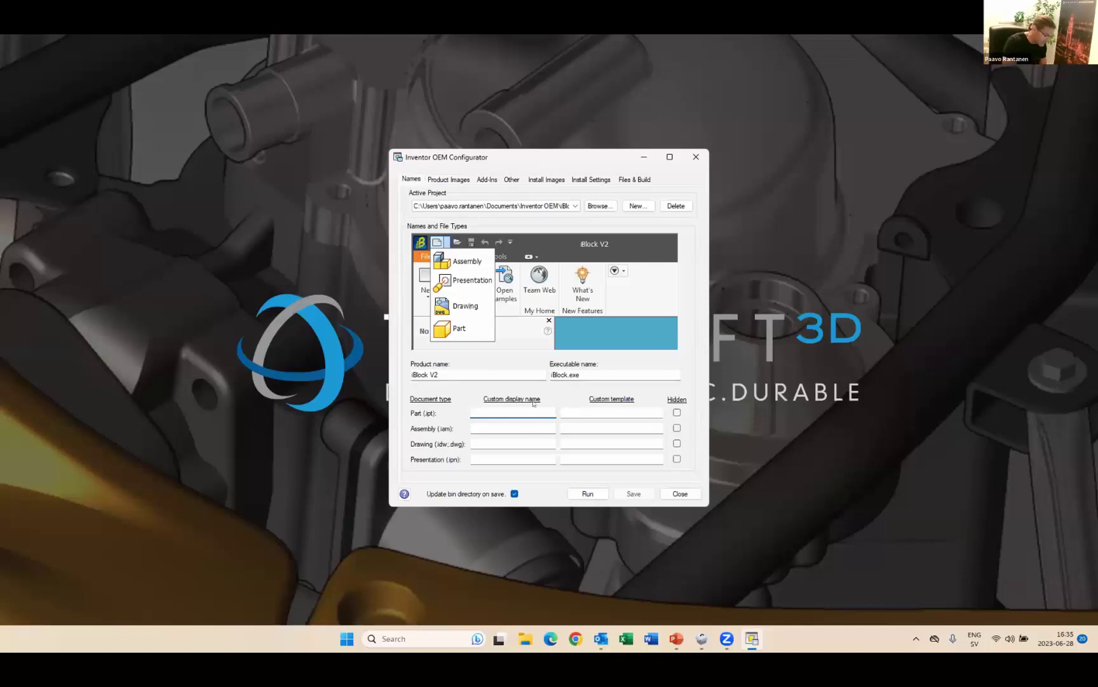
text(Com)
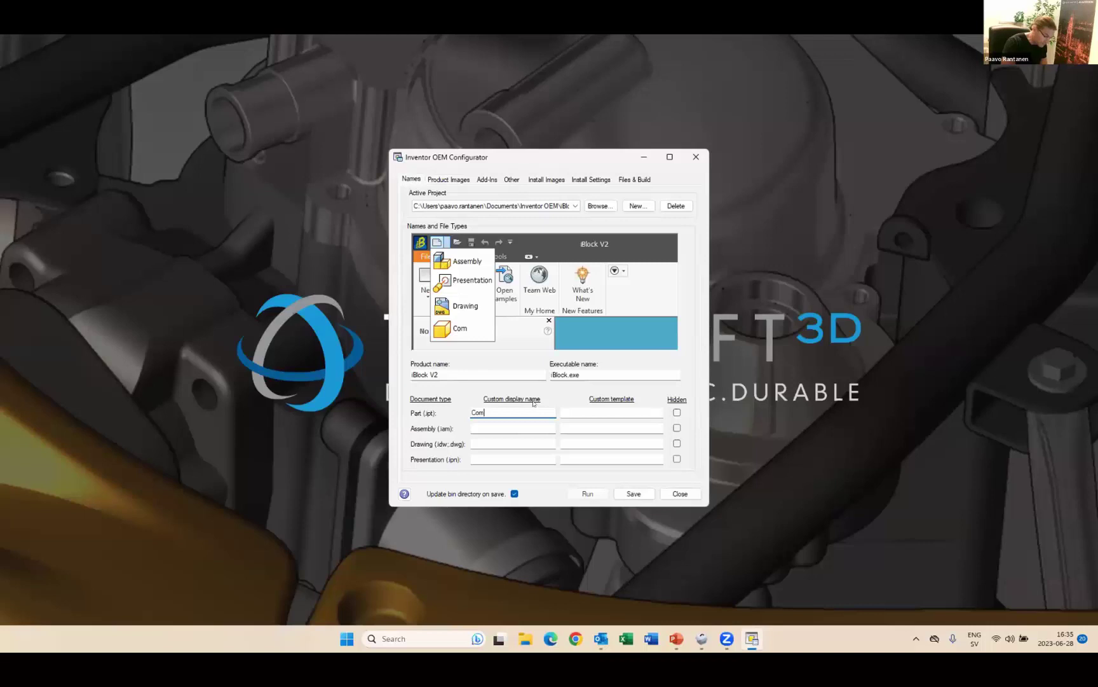
text(ponent)
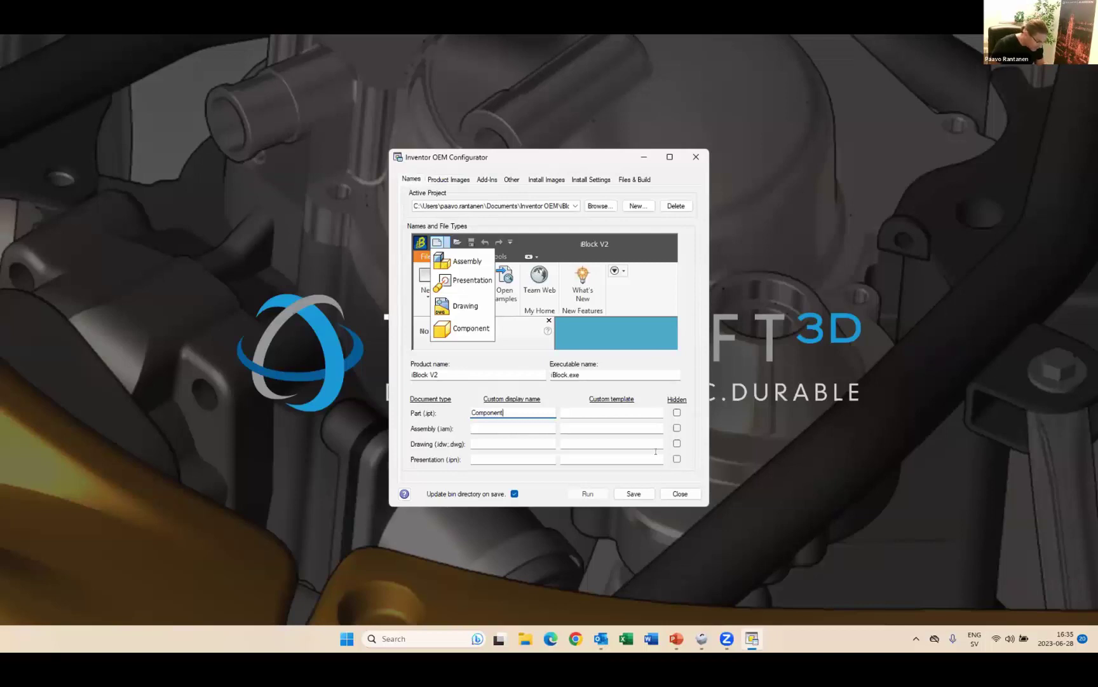
click(677, 459)
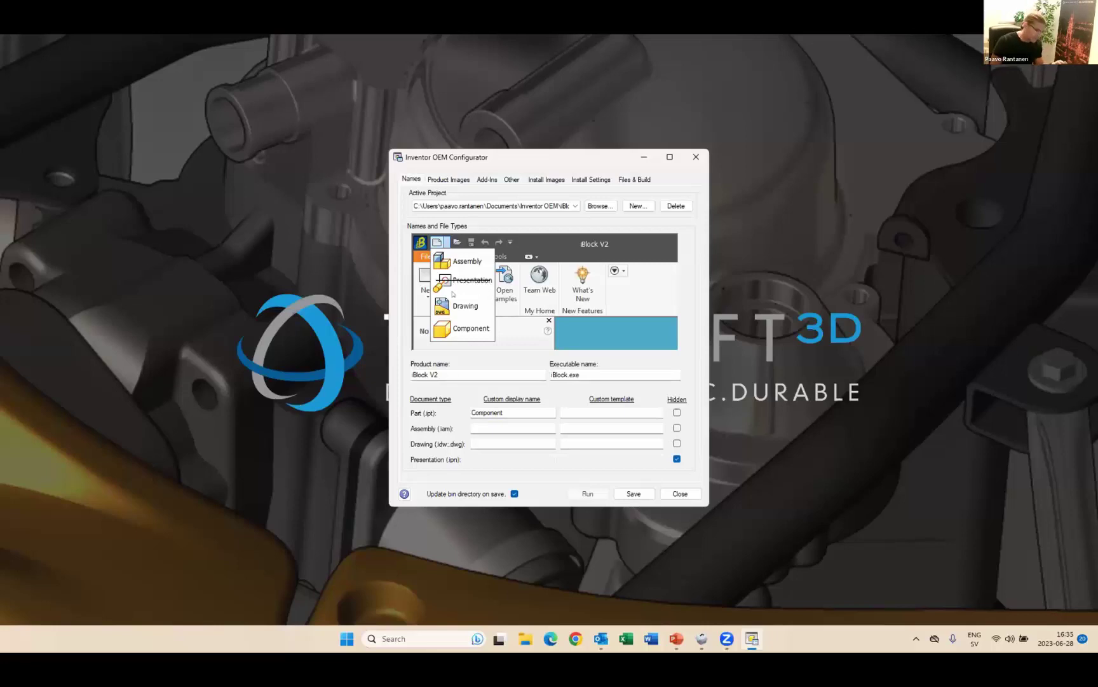
double_click(544, 410)
key(BackSpace)
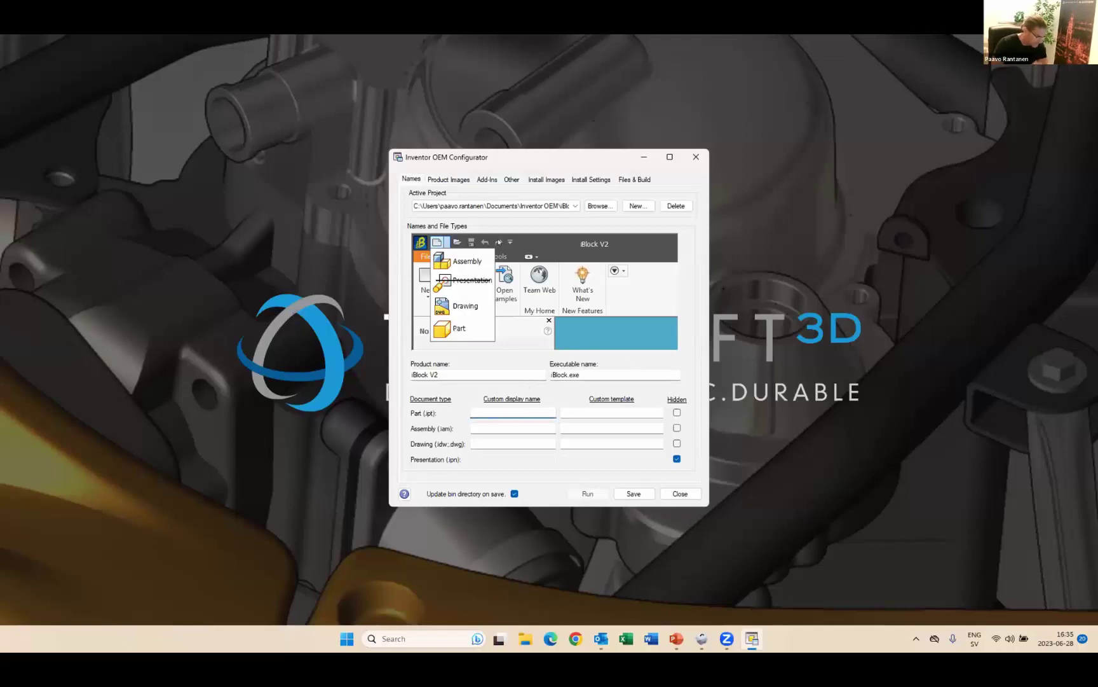
click(450, 180)
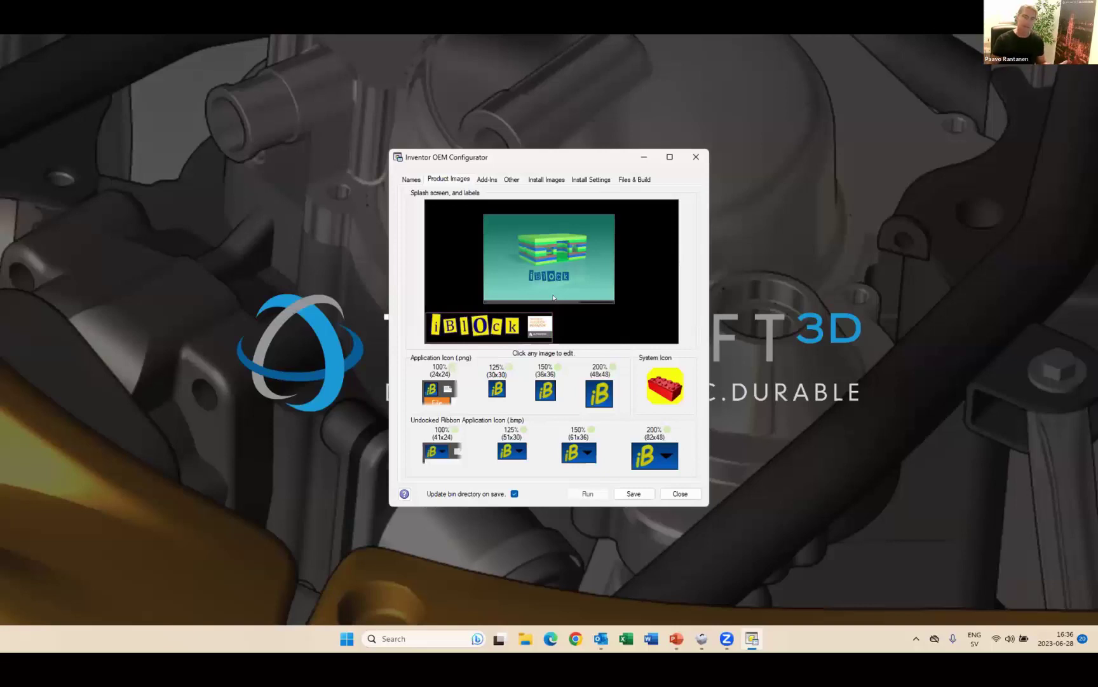
- Check the Add-Ins page with iBlock as primary add-in, then open the Start menu
click(490, 179)
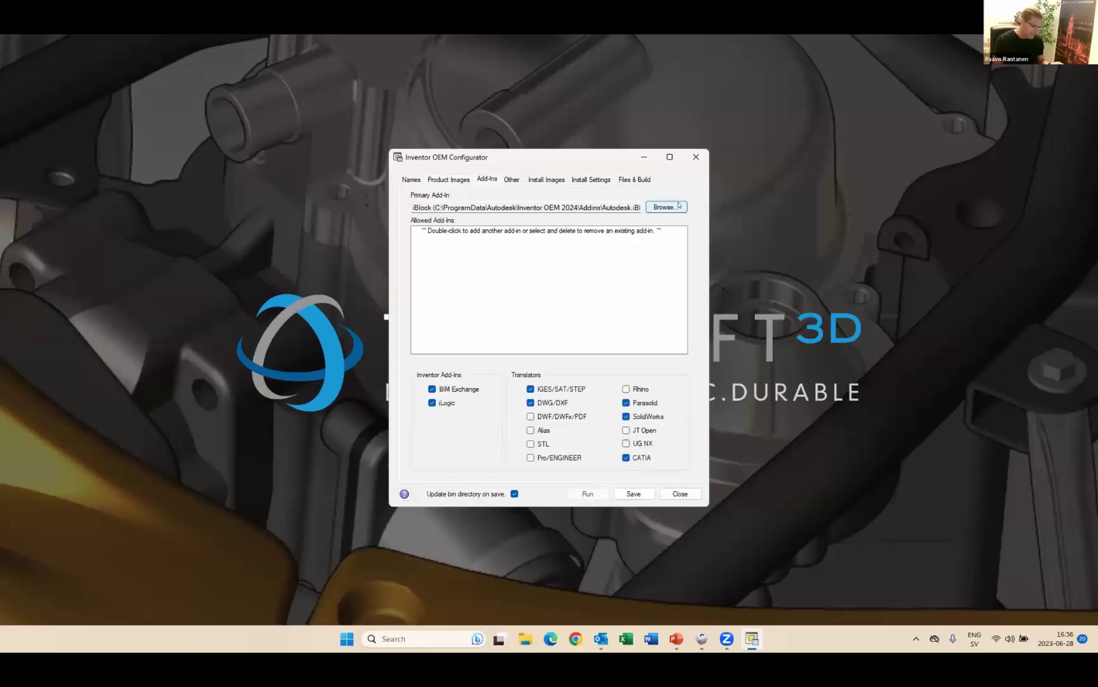
click(348, 640)
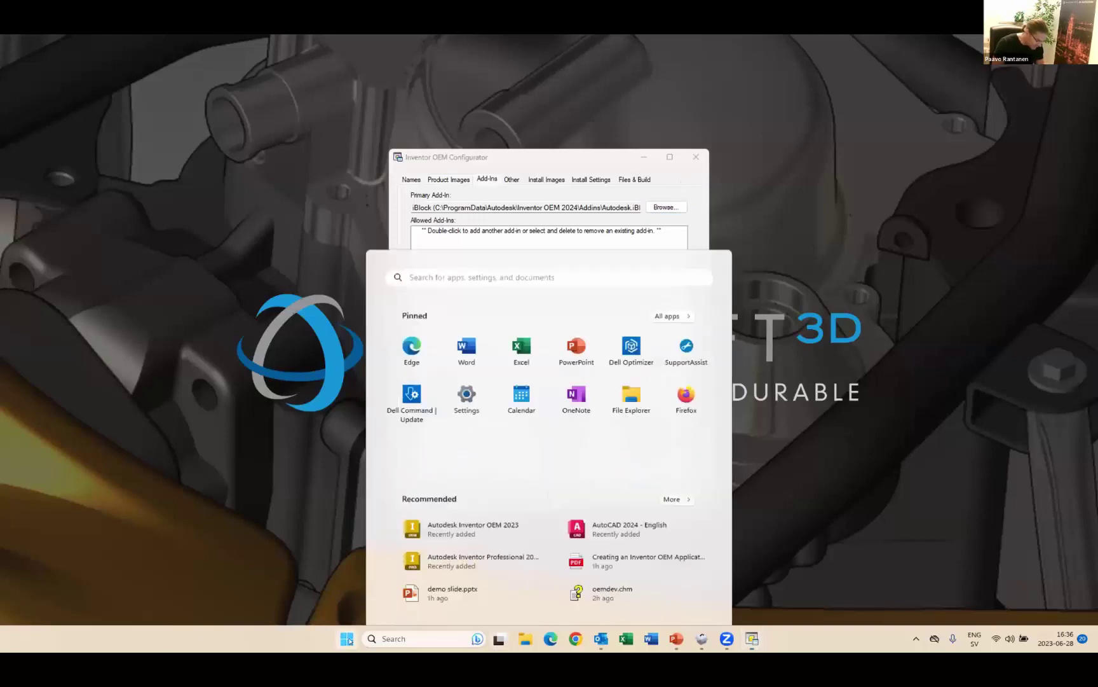
- Search 'visu' and run Visual Studio 2022 as administrator
click(490, 232)
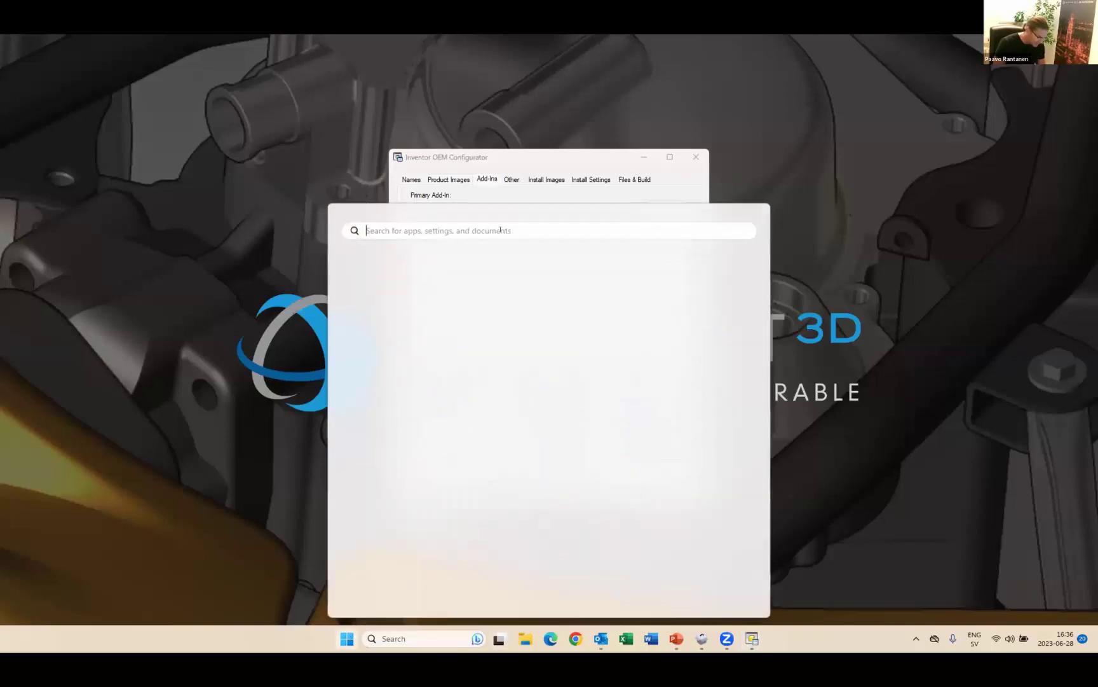
text(visu)
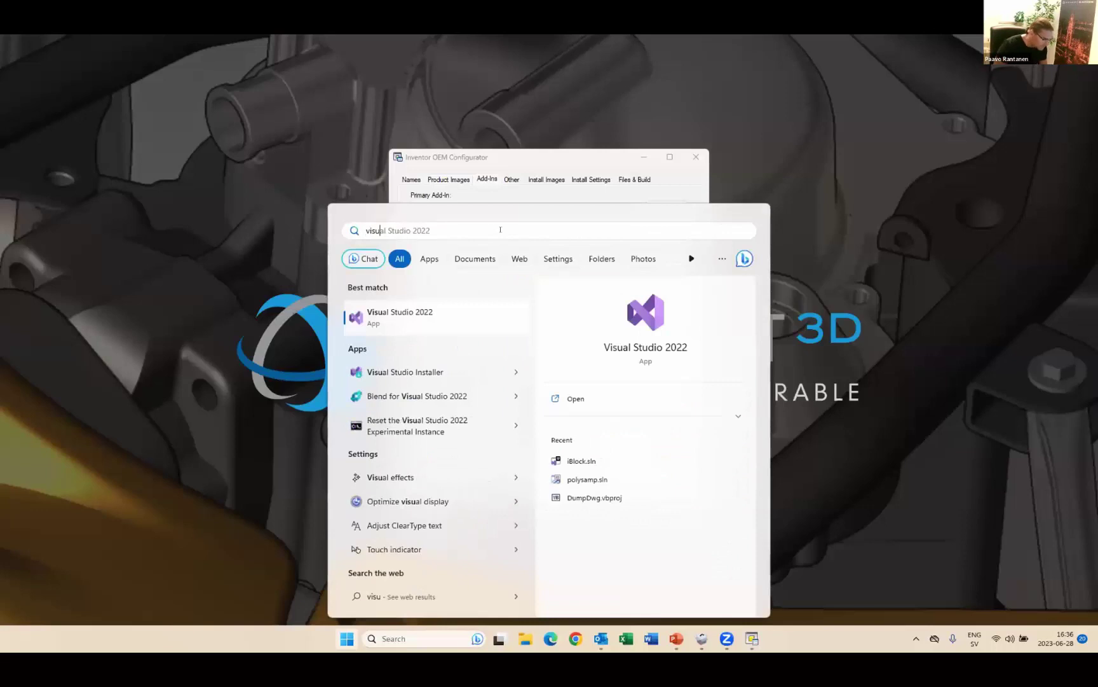
right_click(452, 318)
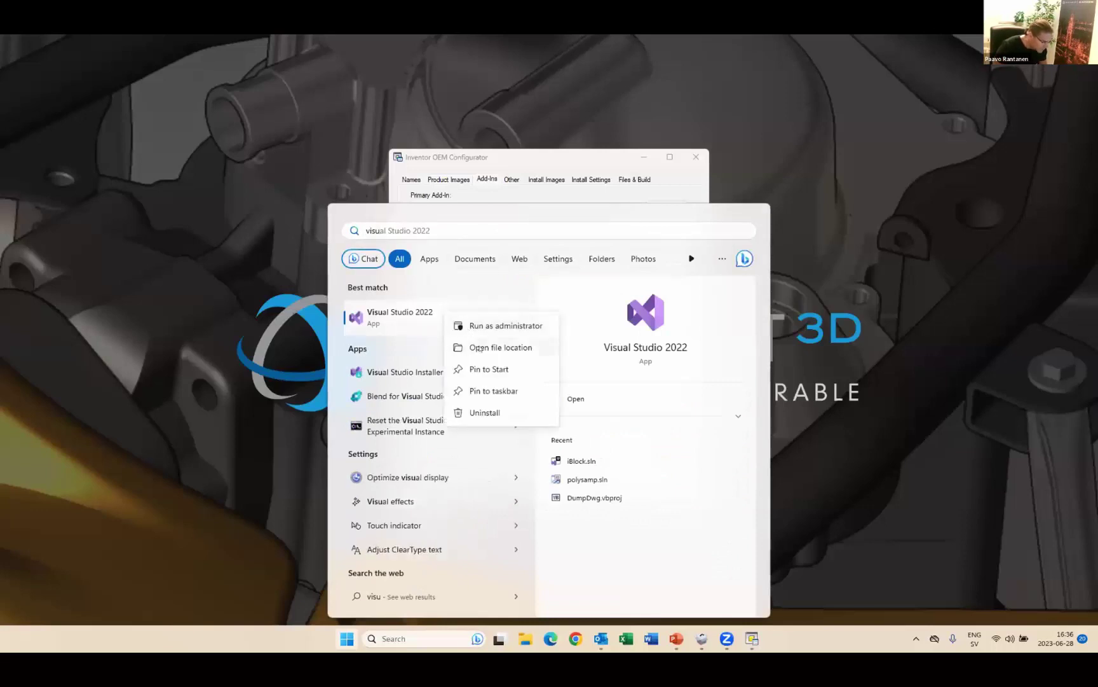
click(472, 331)
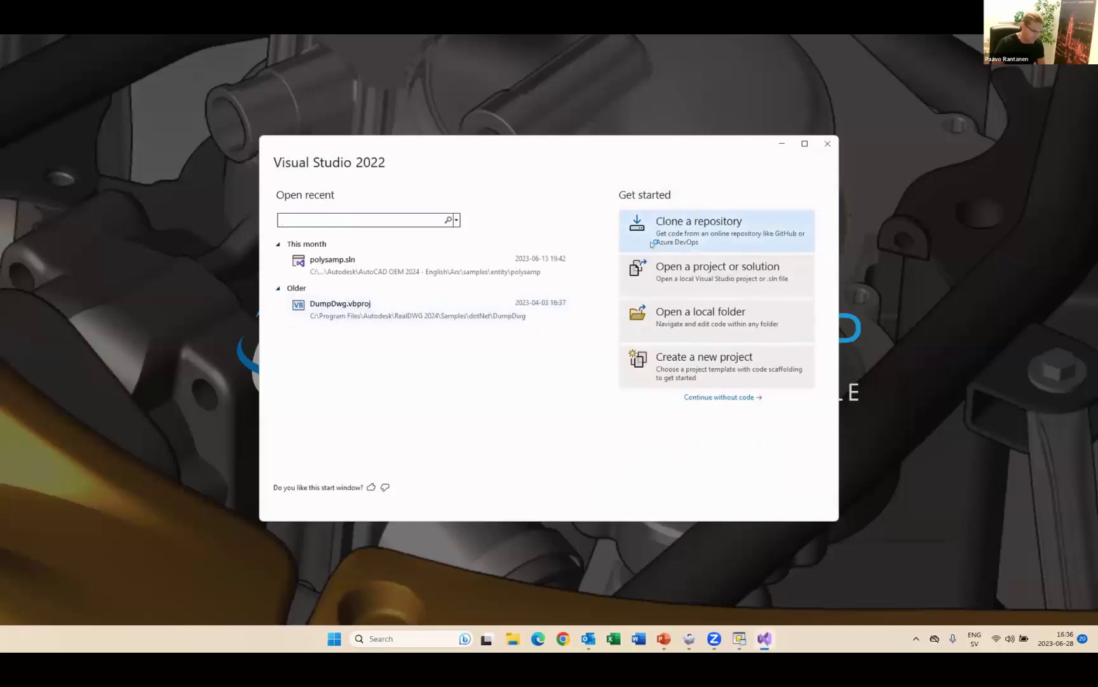
- Open the iBlock.sln solution from the iBlock project folder
click(672, 278)
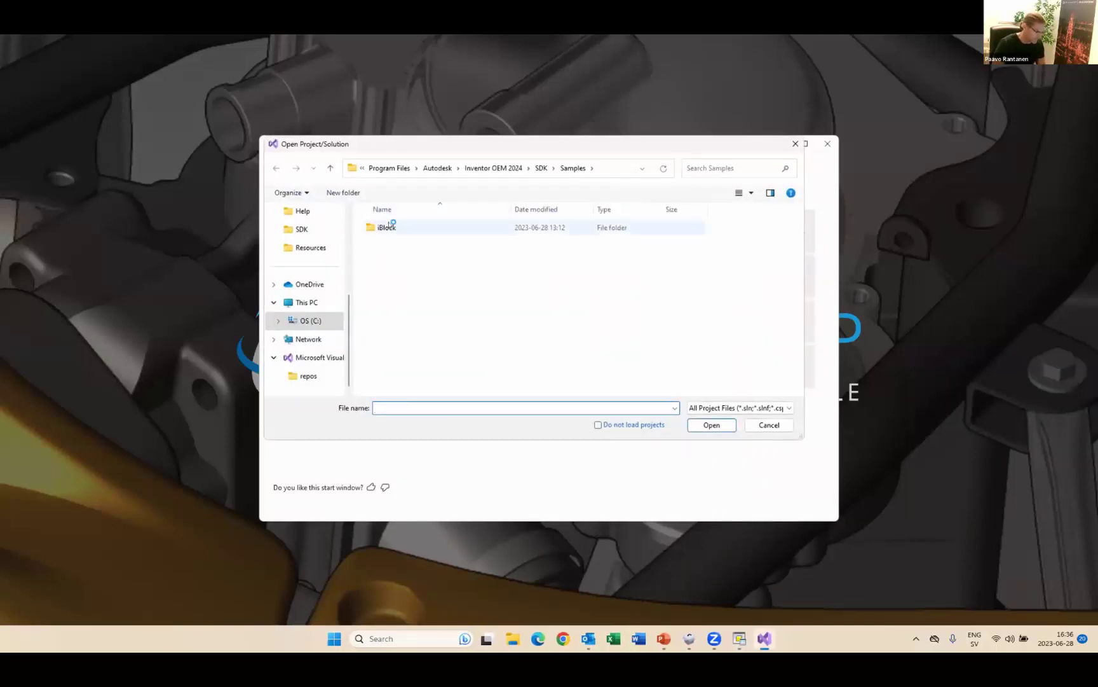
double_click(388, 227)
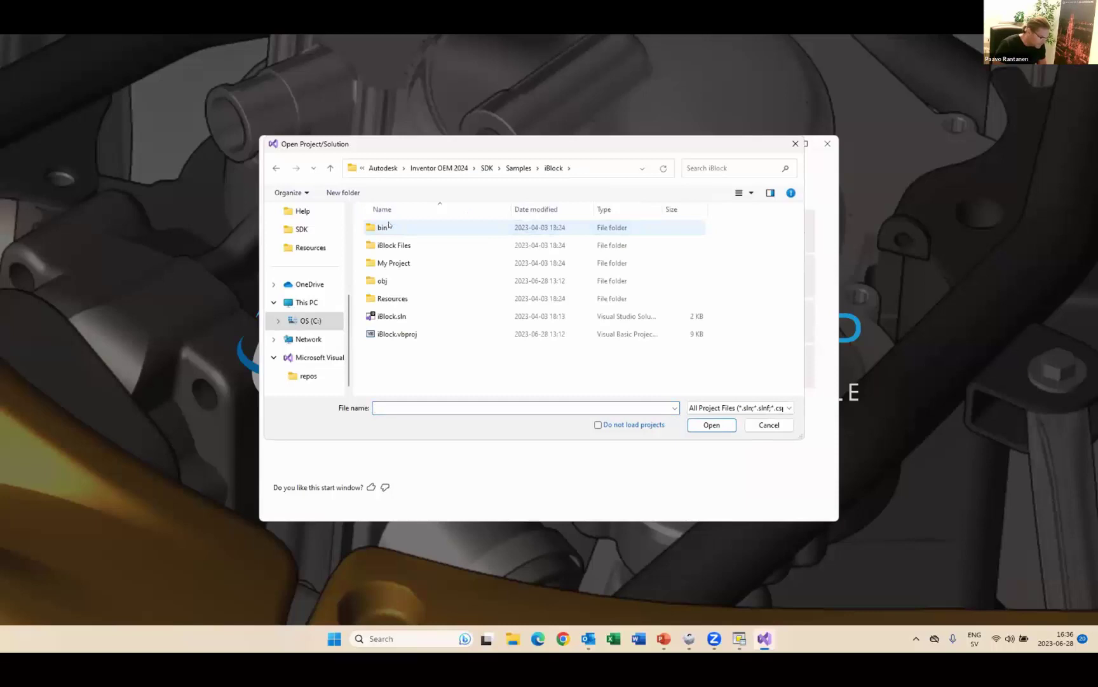
click(406, 316)
click(712, 425)
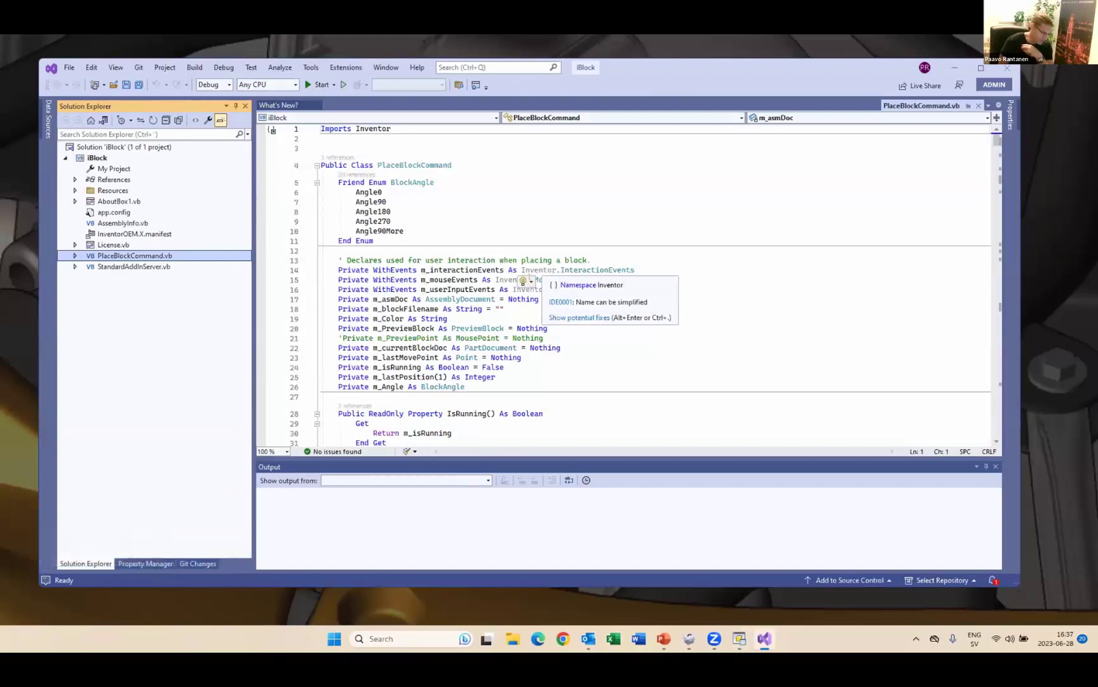
- Read PlaceBlockCommand.vb and StandardAddInServer.vb's ApplicationAddInServer Members region, then minimise Visual Studio
scroll(539, 267, down, 6)
scroll(516, 297, down, 8)
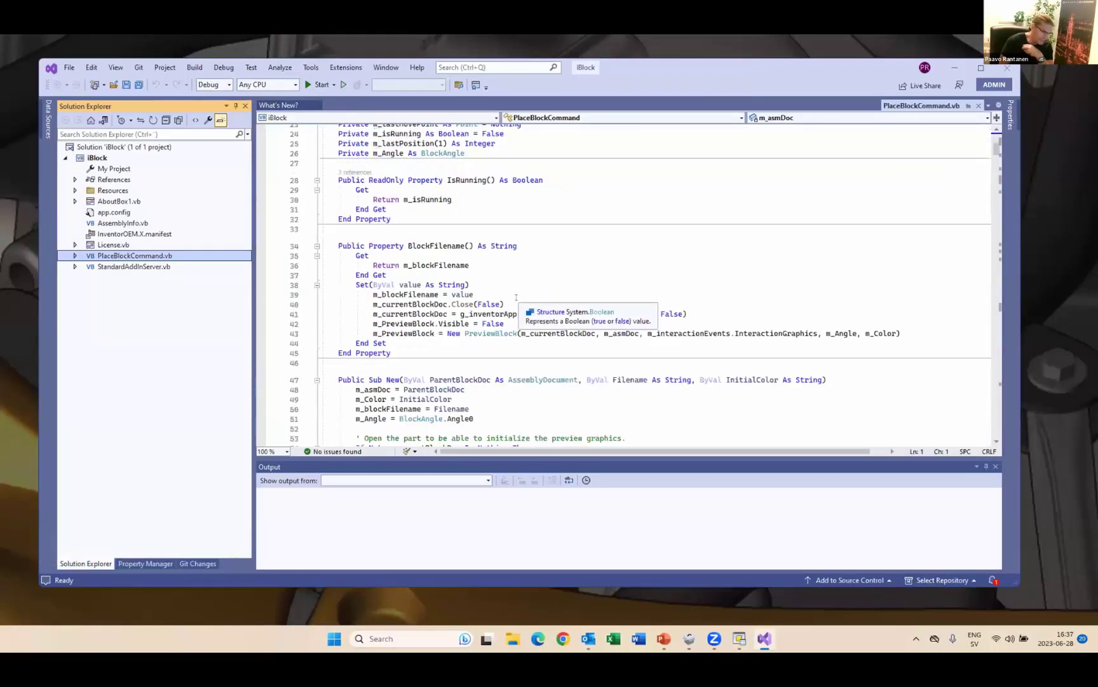
scroll(516, 296, down, 1)
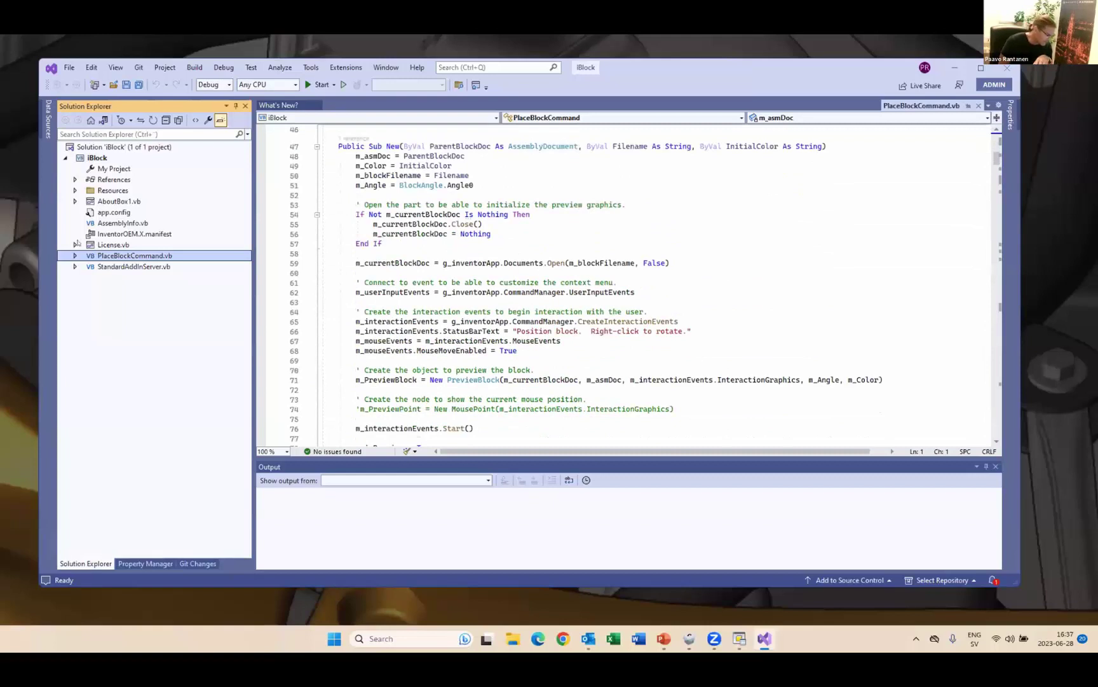
click(132, 266)
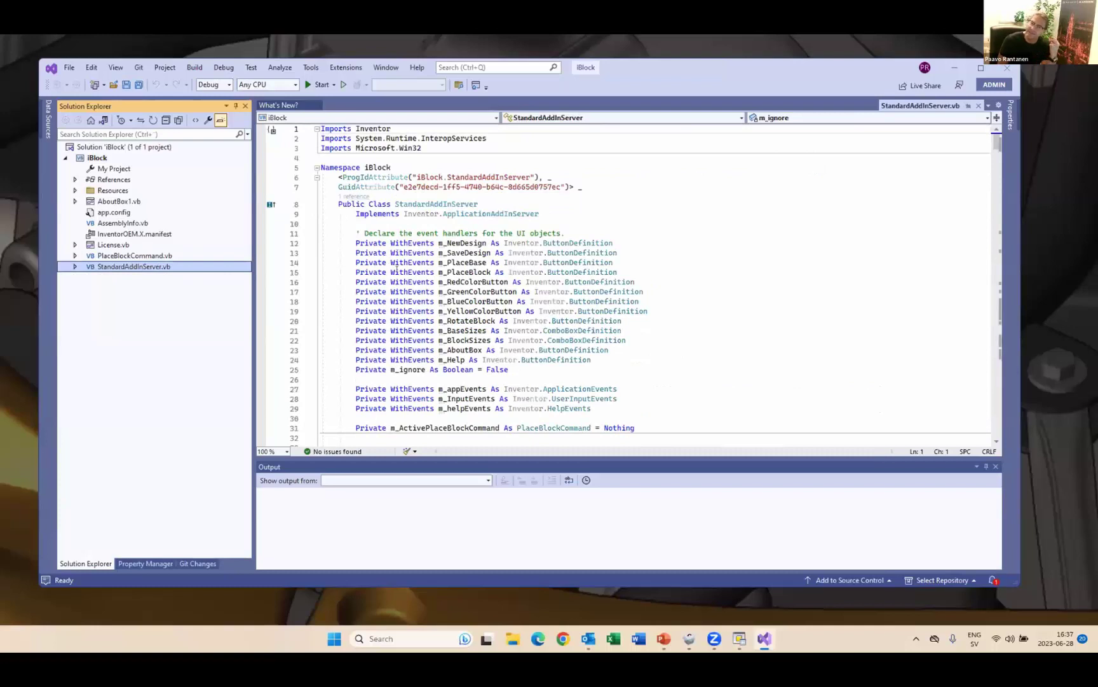
scroll(395, 269, down, 5)
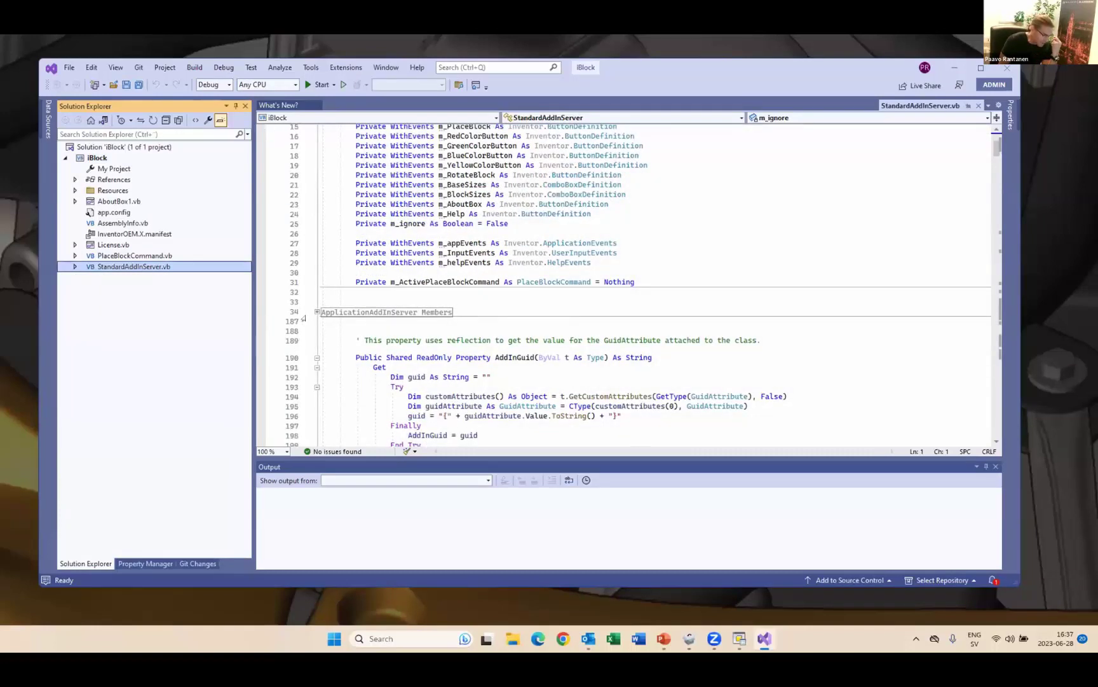
click(316, 311)
scroll(436, 283, down, 3)
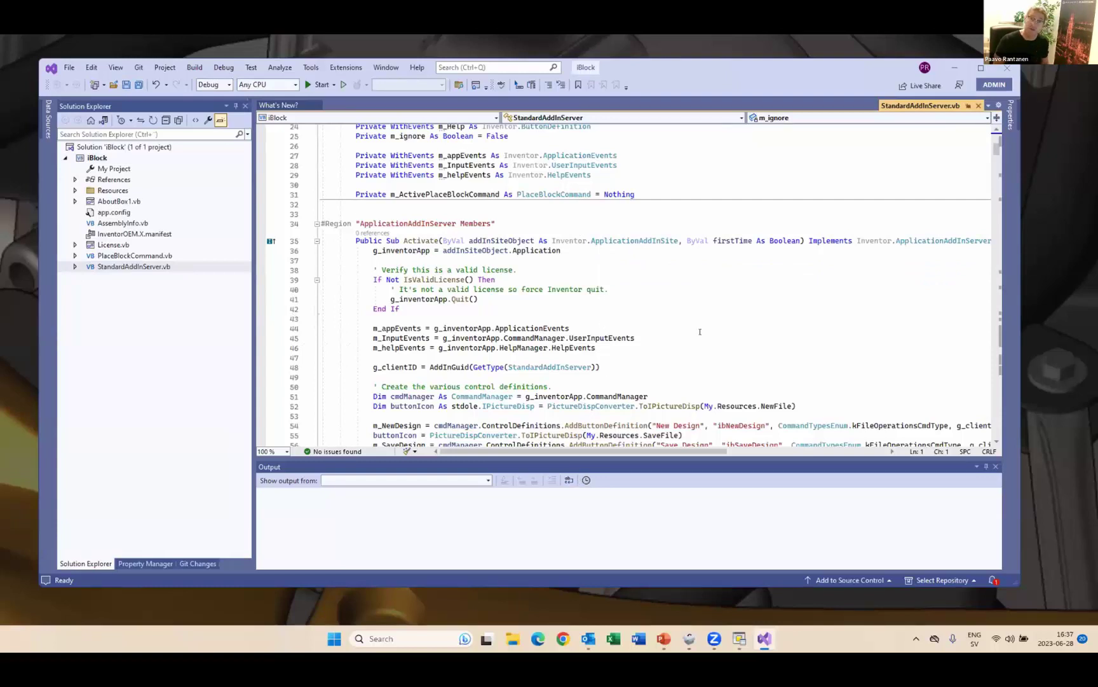
click(953, 68)
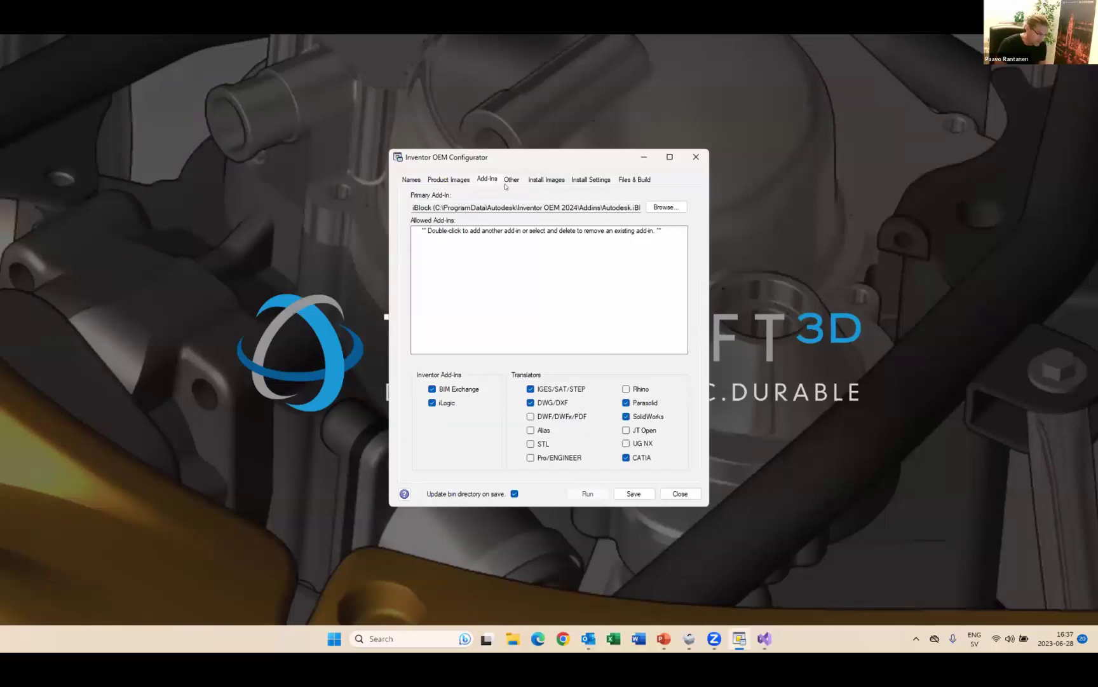
- Stop hiding the Presentation document type on the Names tab and save the configuration
click(633, 179)
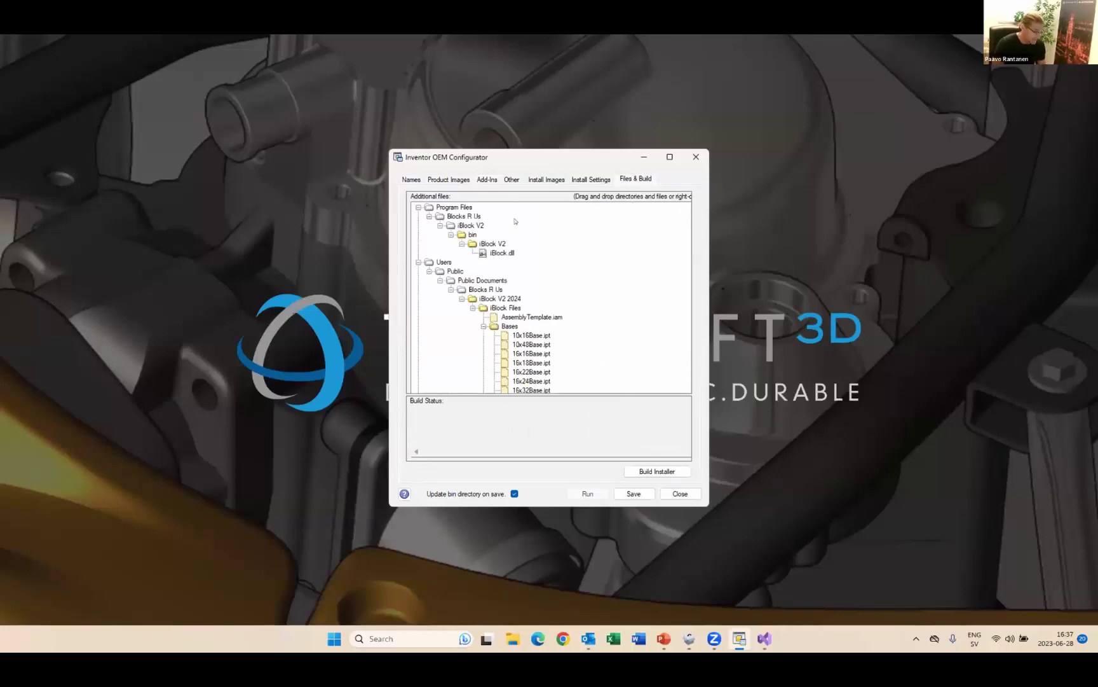
scroll(545, 251, down, 1)
scroll(545, 302, down, 2)
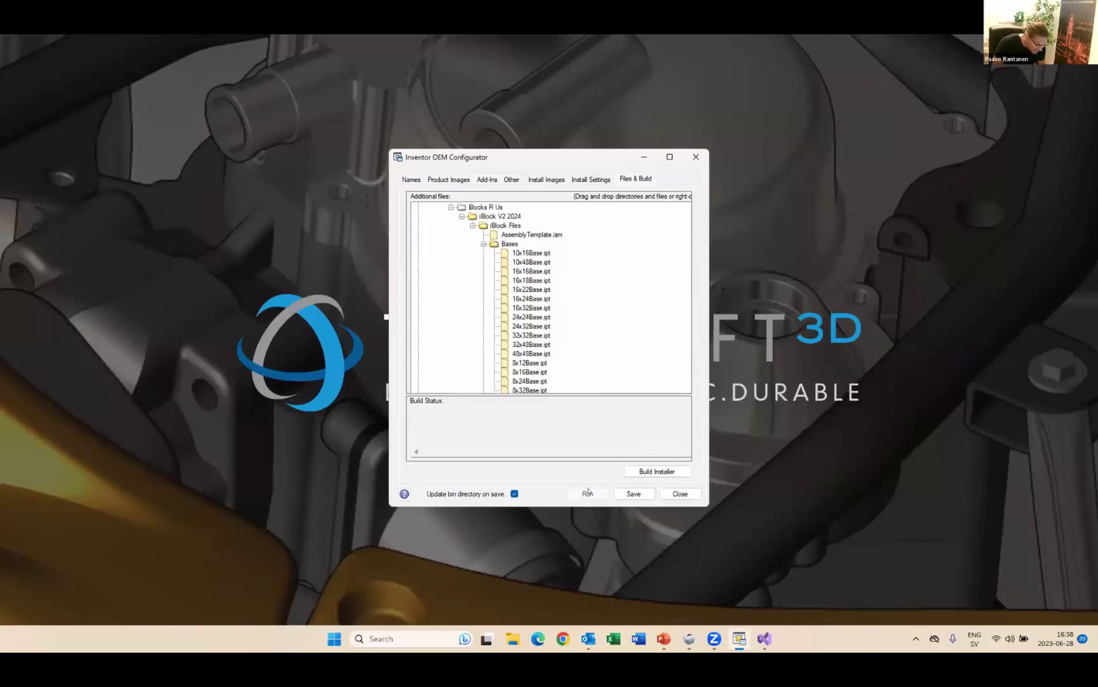
click(412, 179)
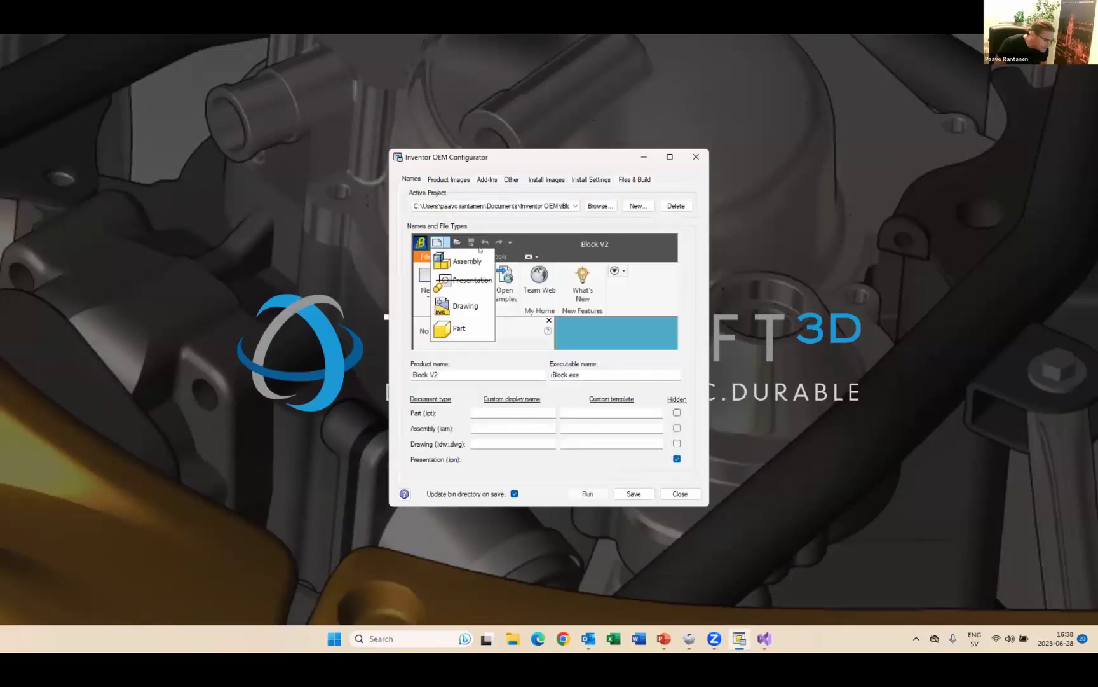
click(675, 458)
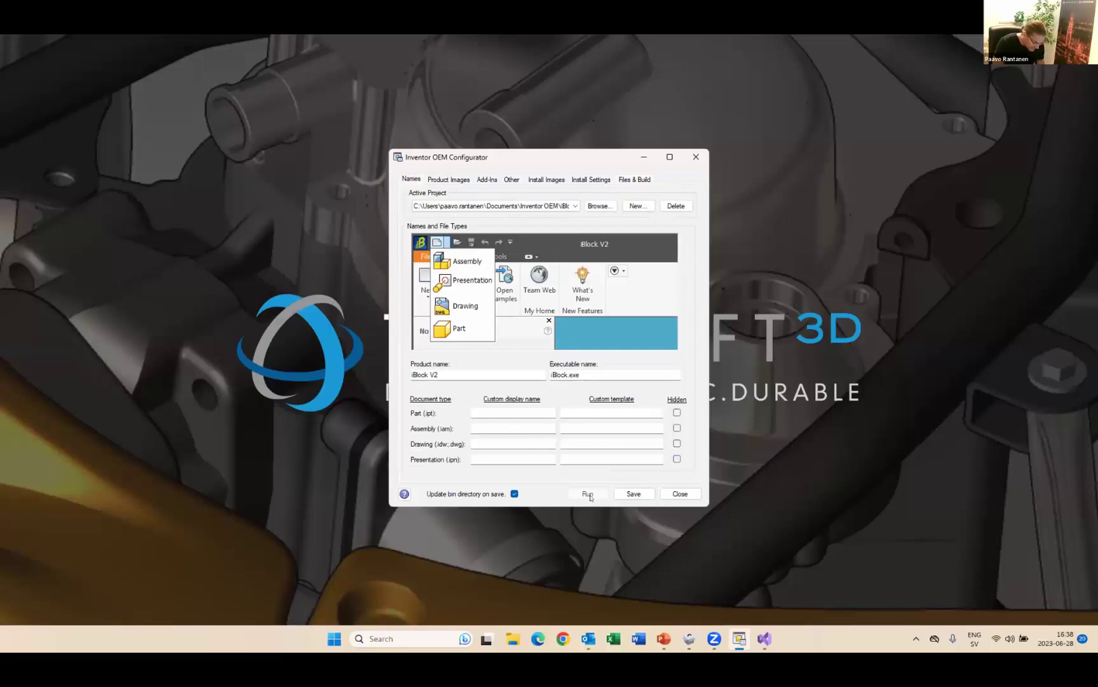
click(631, 492)
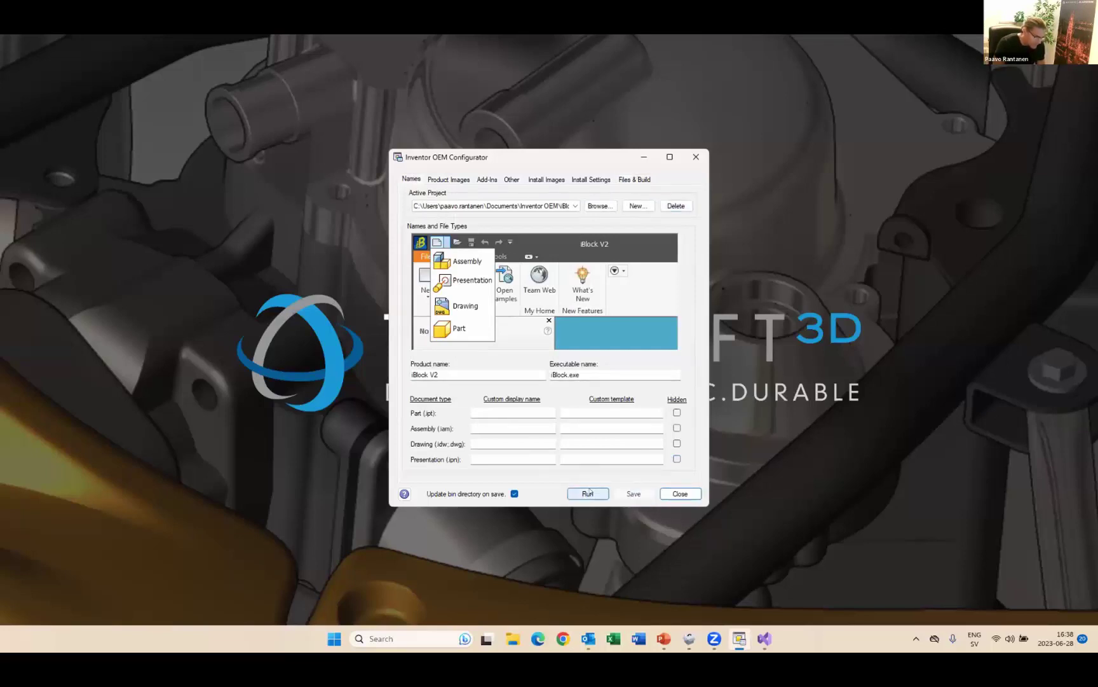
- Start a test run of the iBlock V2 product from Files & Build
click(634, 178)
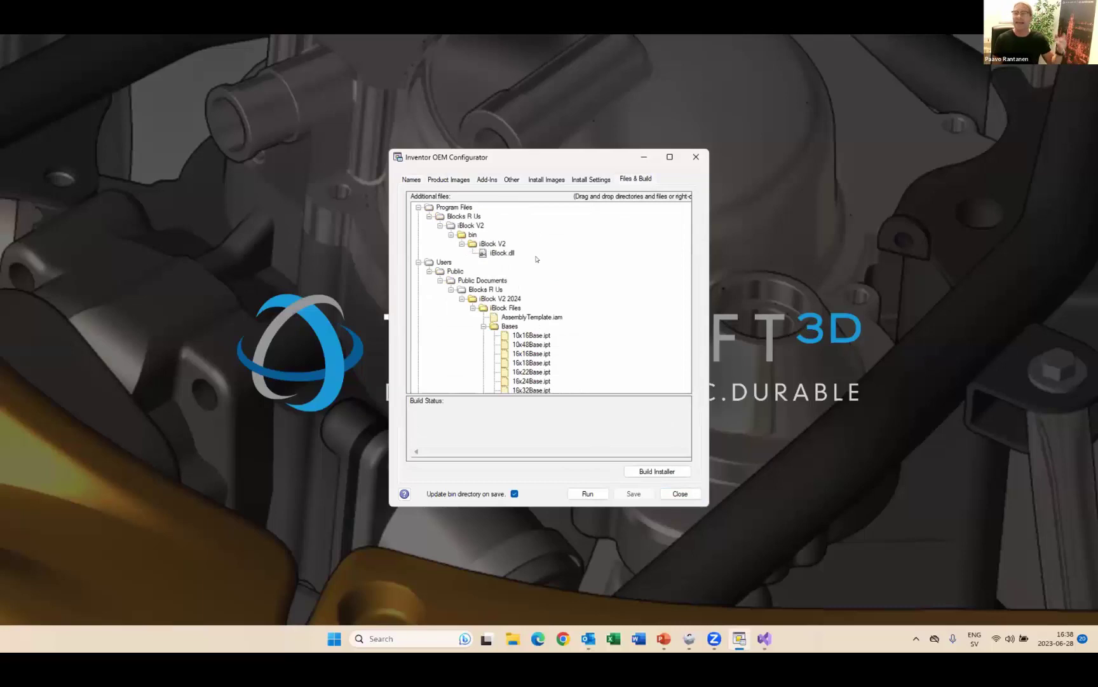
scroll(536, 259, down, 3)
scroll(536, 259, down, 5)
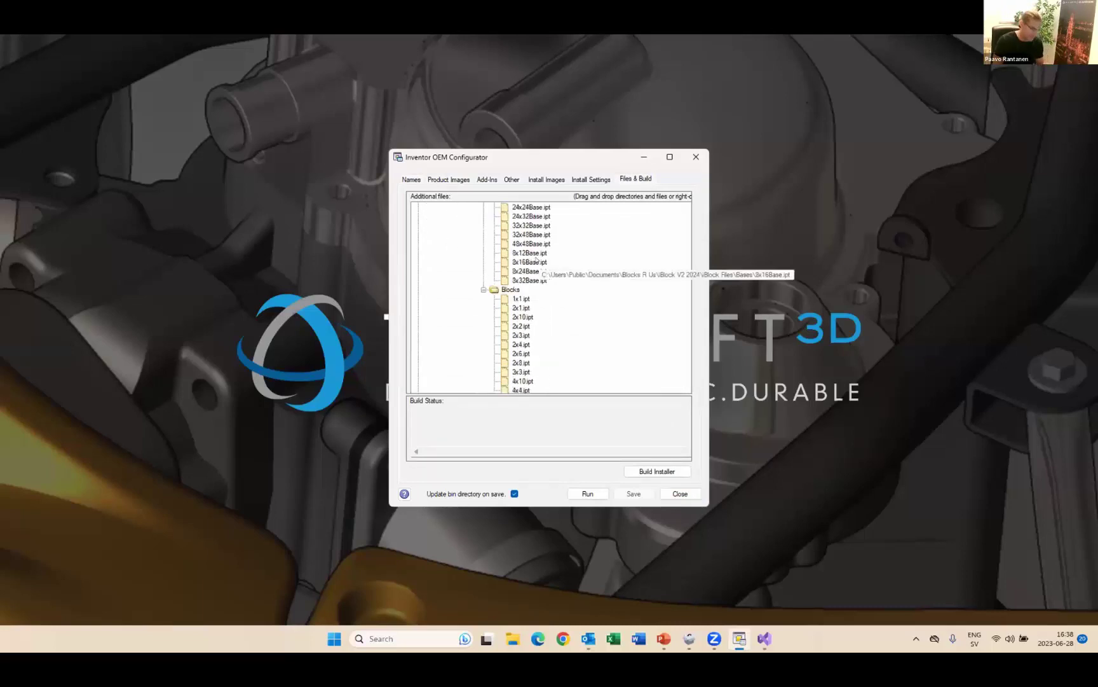
click(591, 491)
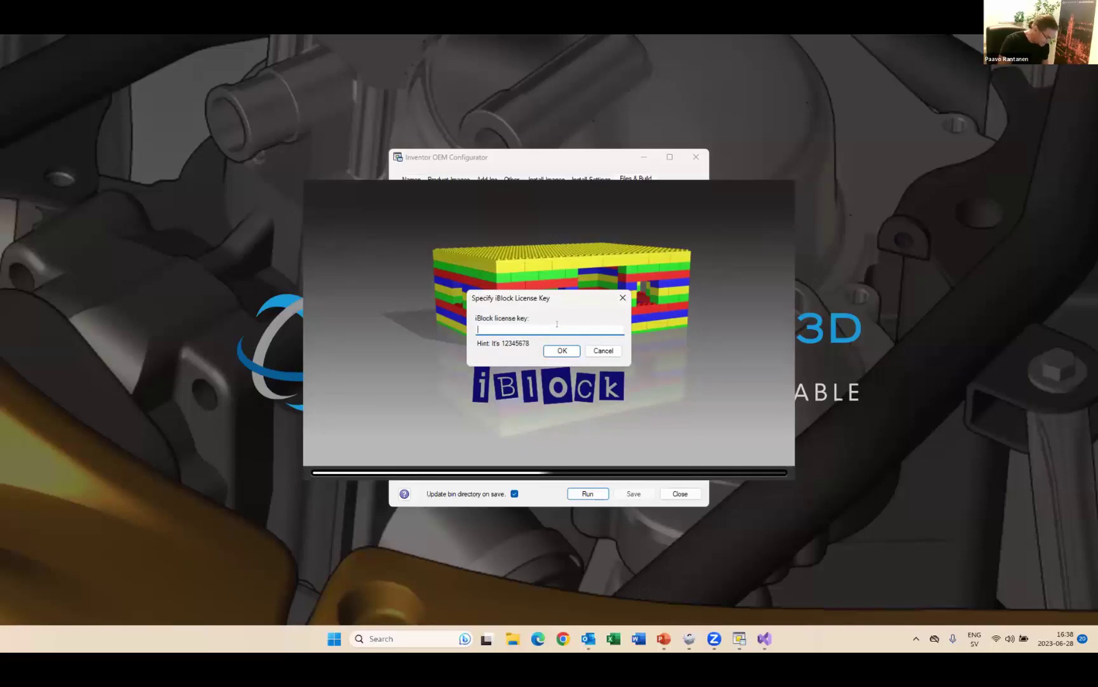
- Enter the iBlock licence key in the startup dialog and confirm it
text(1234)
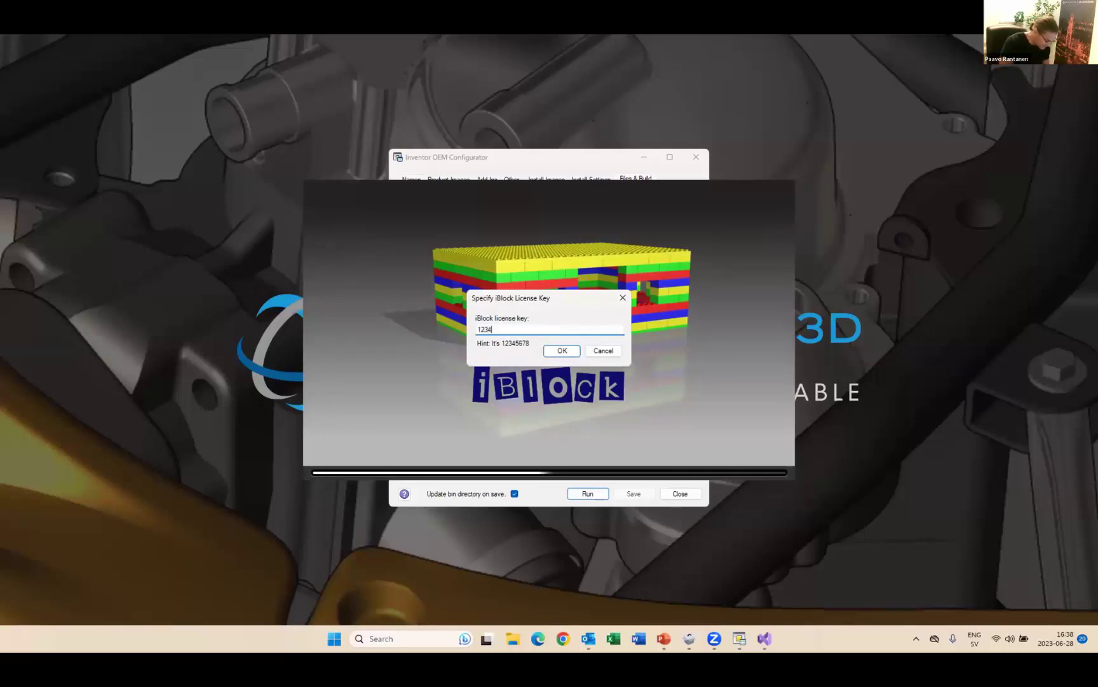
text(5678)
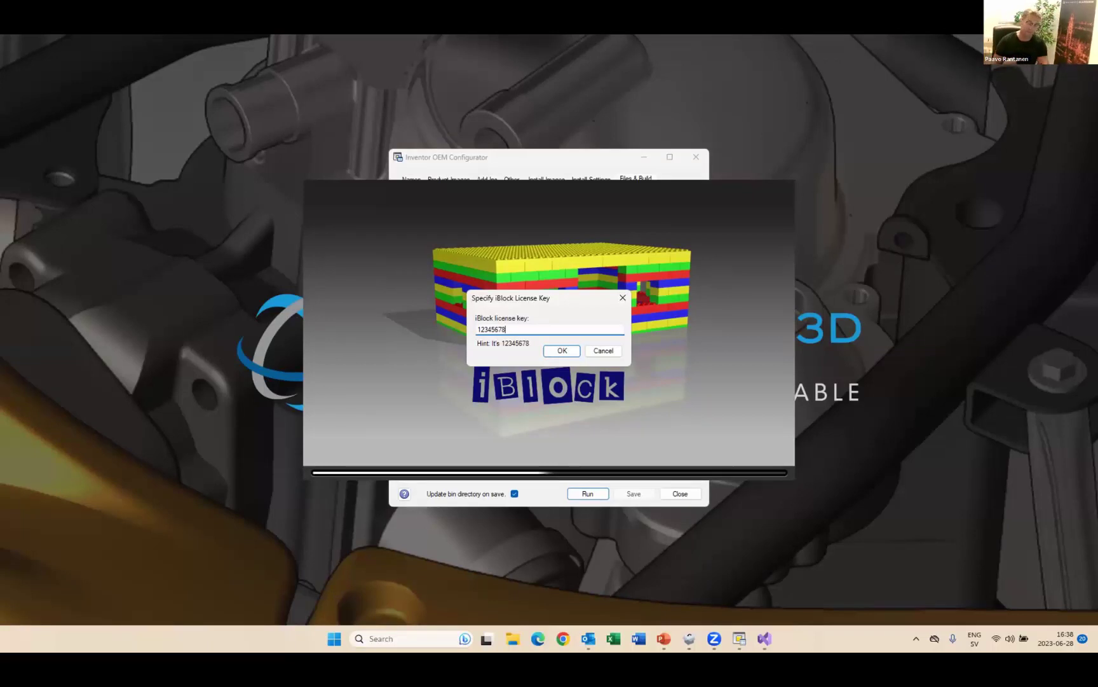
click(562, 351)
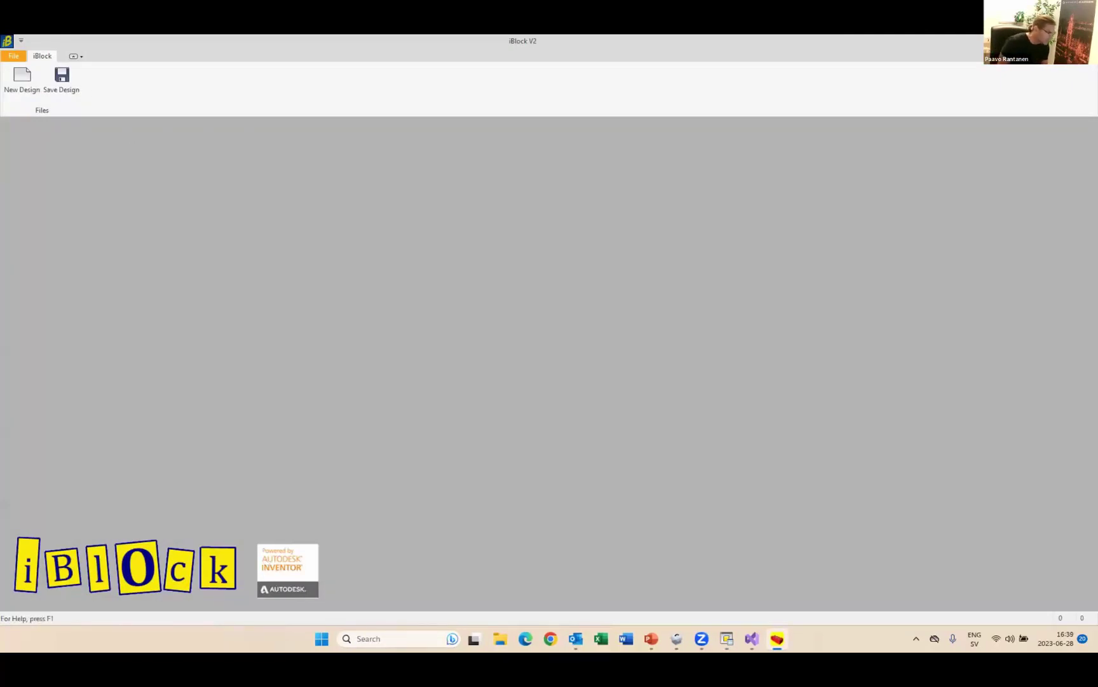
- Start a new block design, dismiss the style conflict, and place two red 2x4 bricks
click(21, 76)
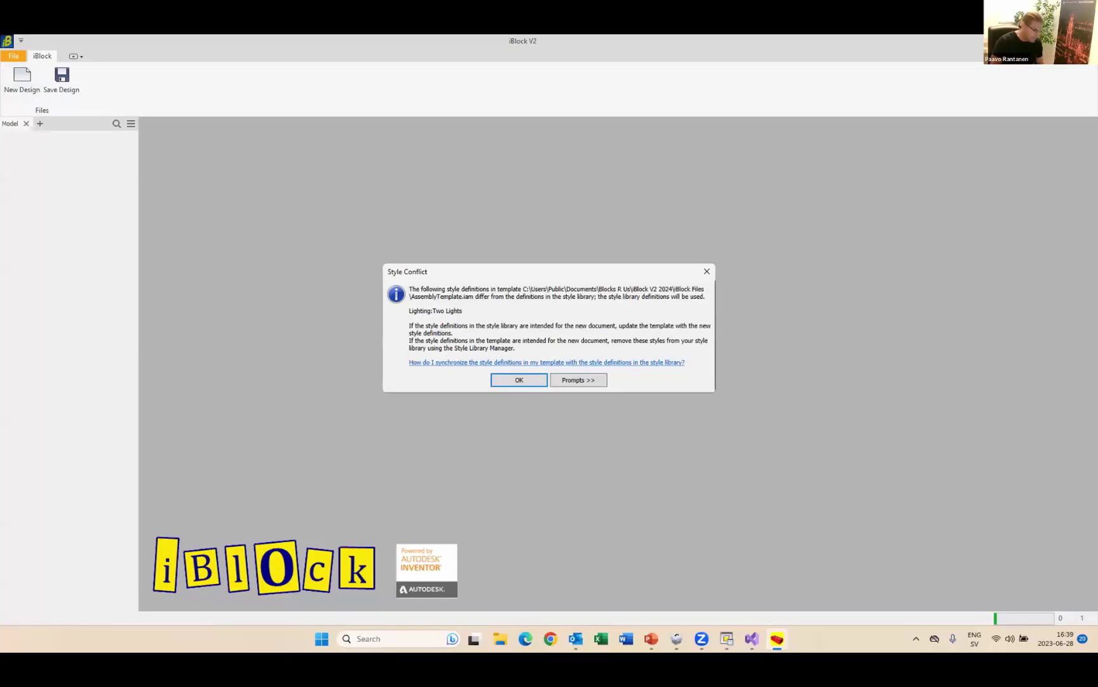
key(Return)
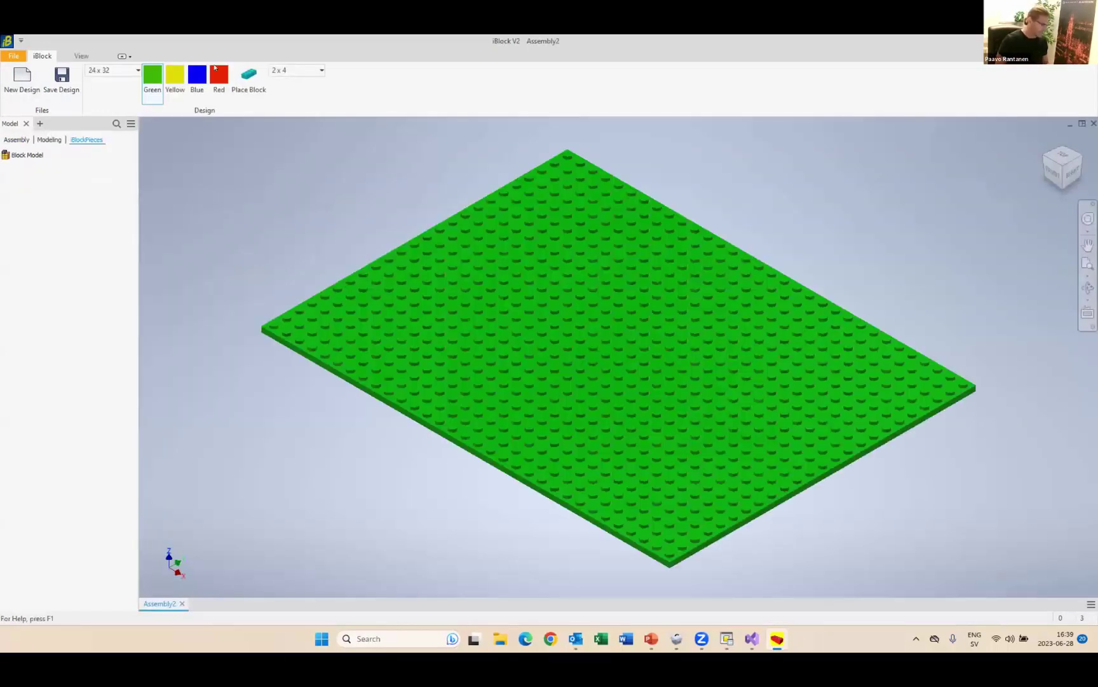
click(216, 76)
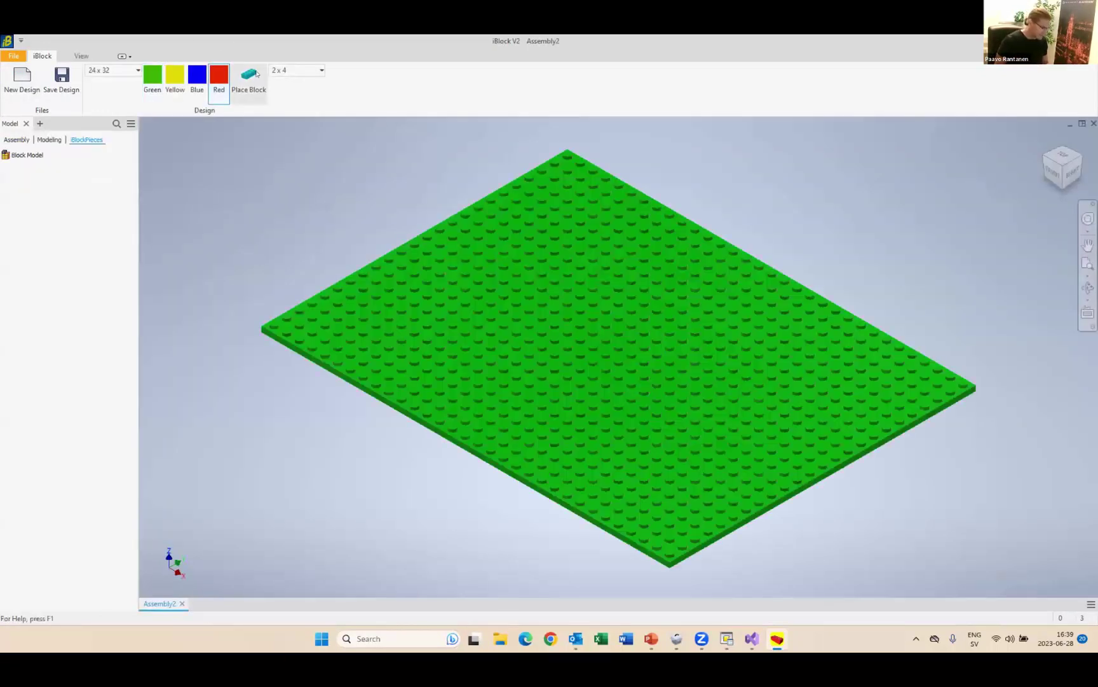
click(250, 77)
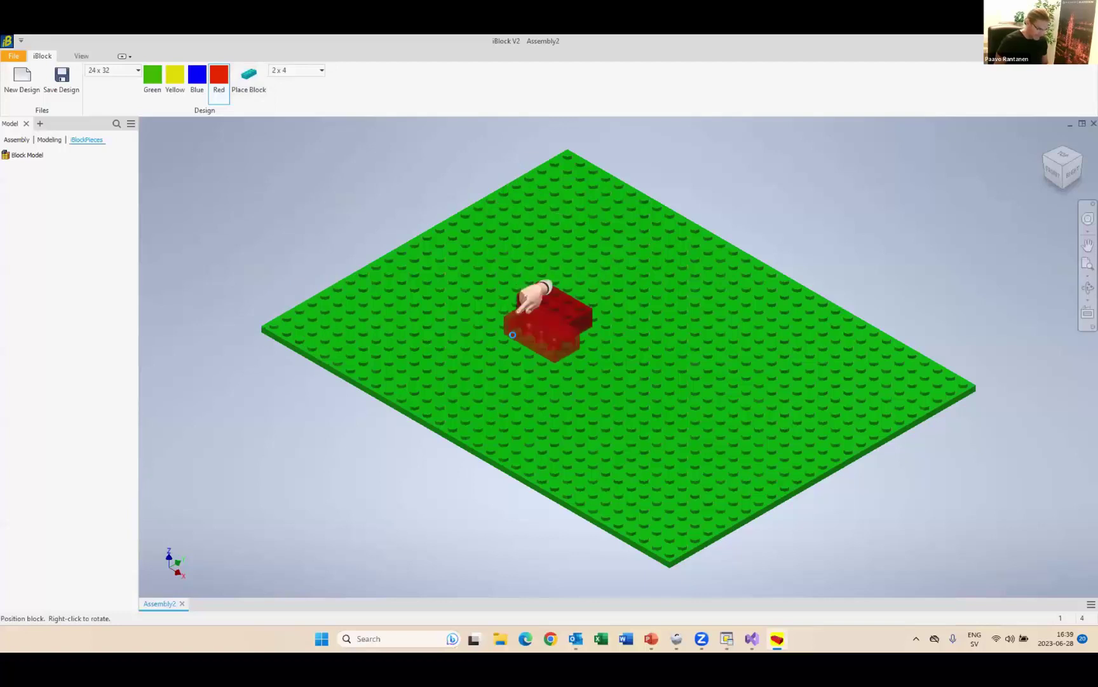
click(561, 320)
click(616, 378)
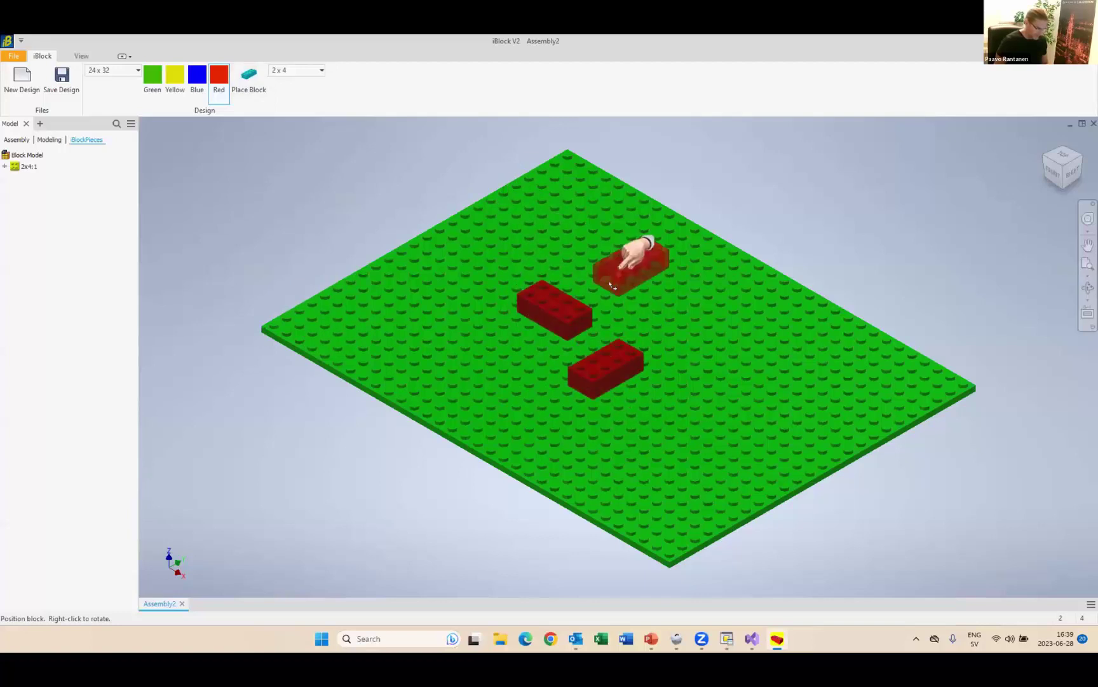
- Place two yellow 2x4 bricks beside the red ones on the baseplate
click(175, 76)
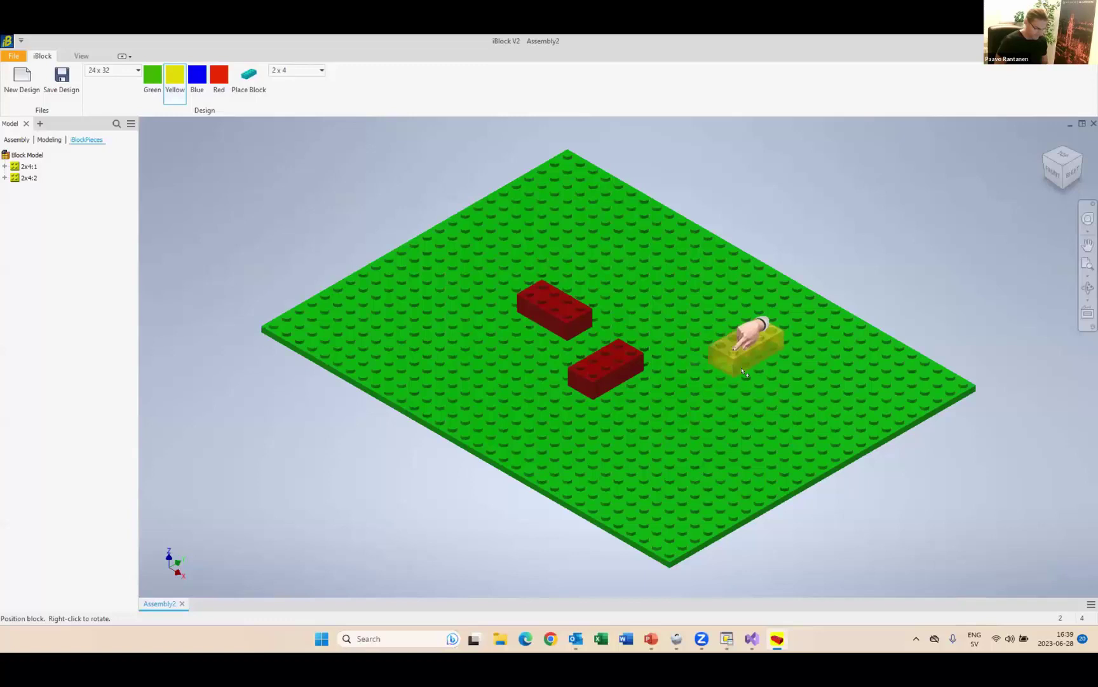
click(722, 342)
click(639, 289)
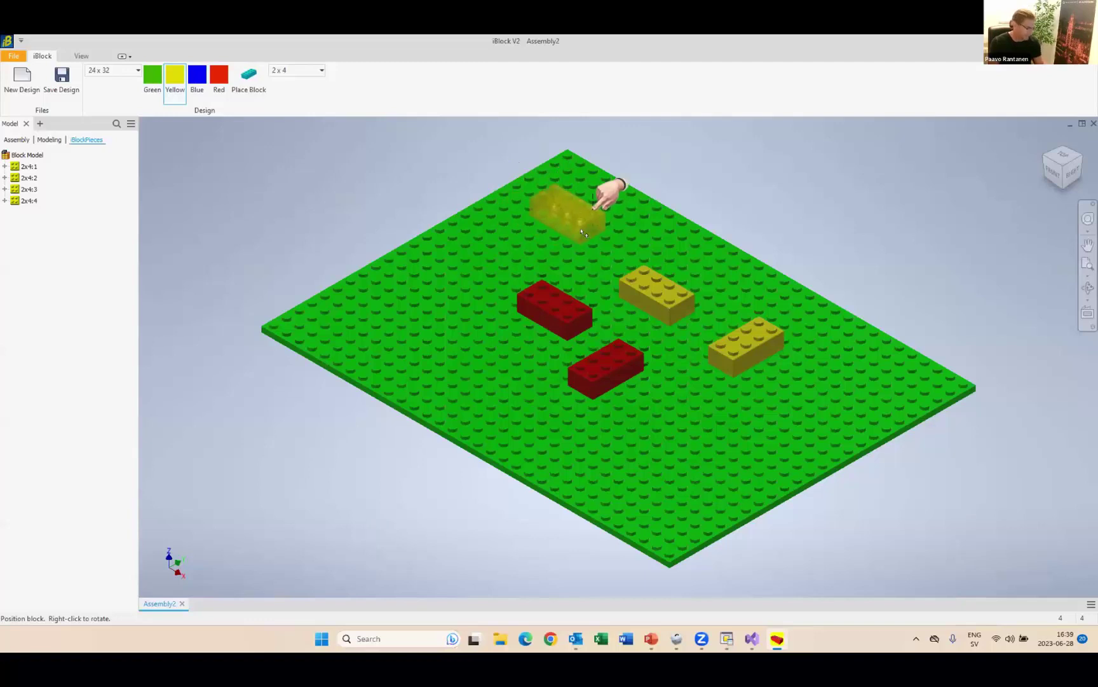
key(Escape)
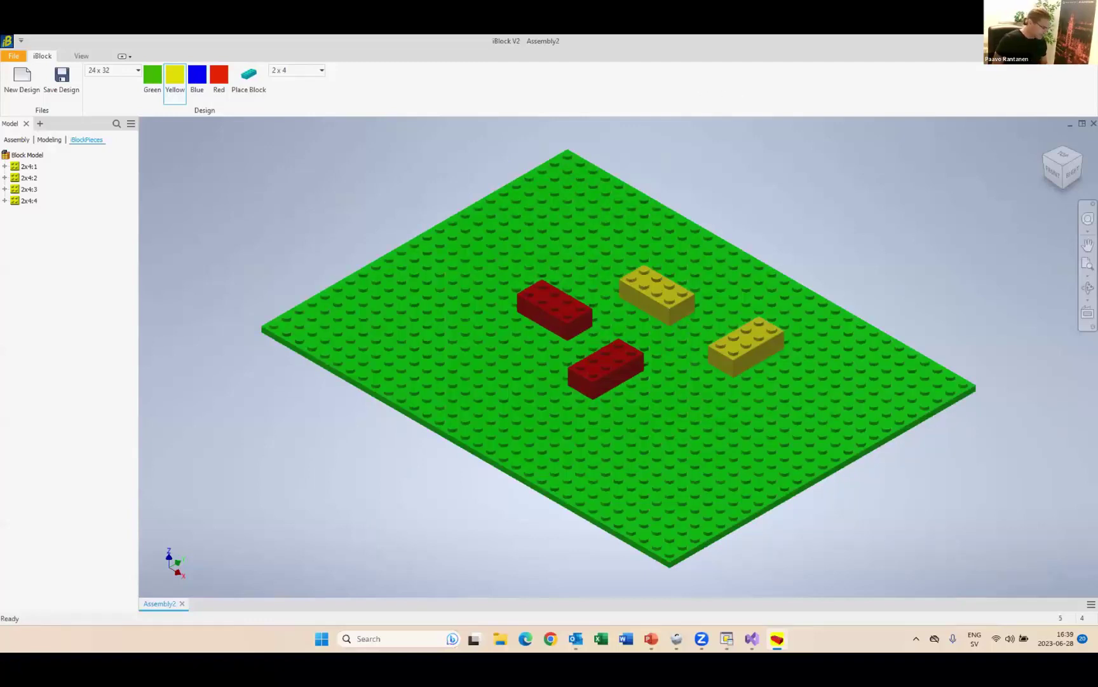
- Inspect brick 2x4:2 in the full modeling structure, then close the design without saving
click(28, 177)
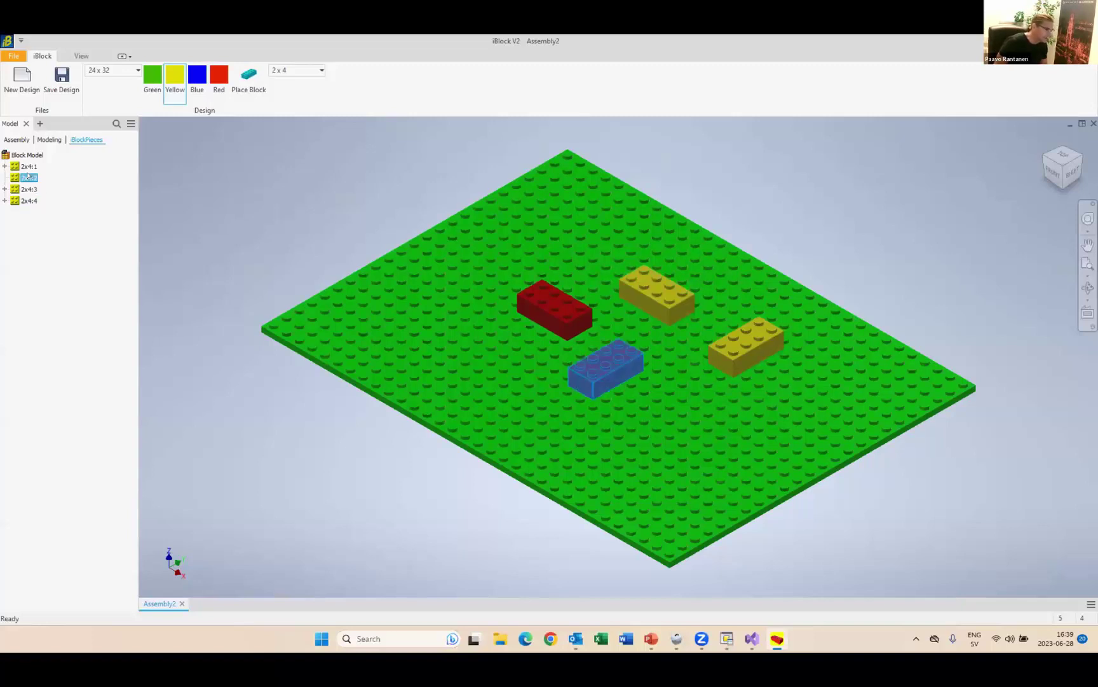
click(51, 140)
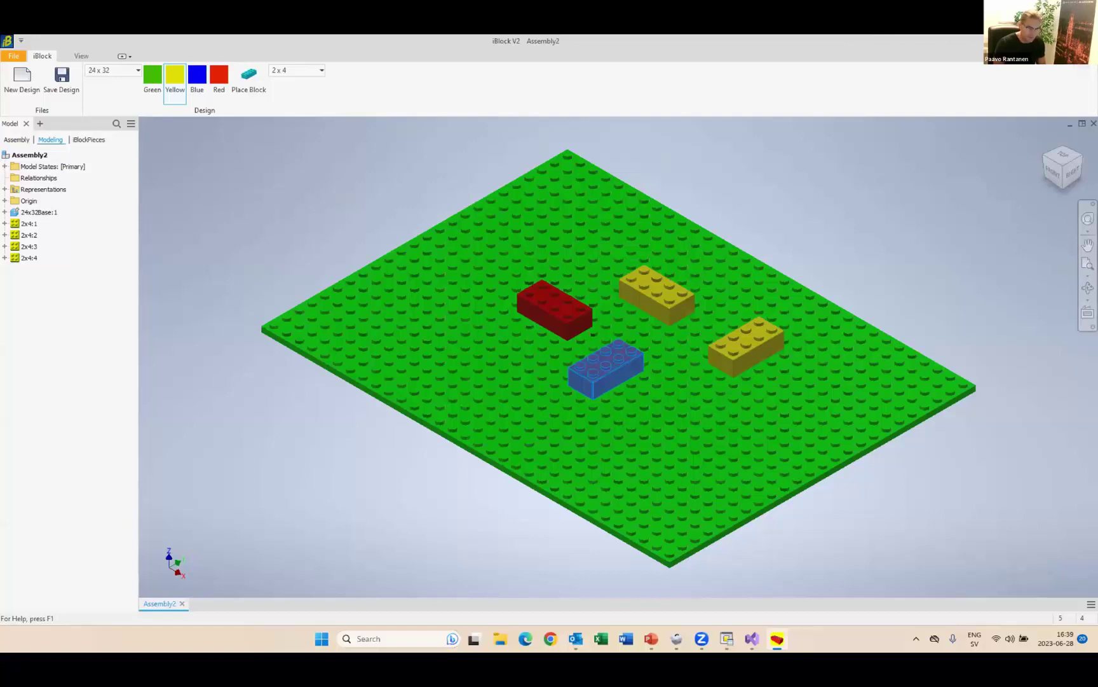
key(alt+F4)
click(518, 348)
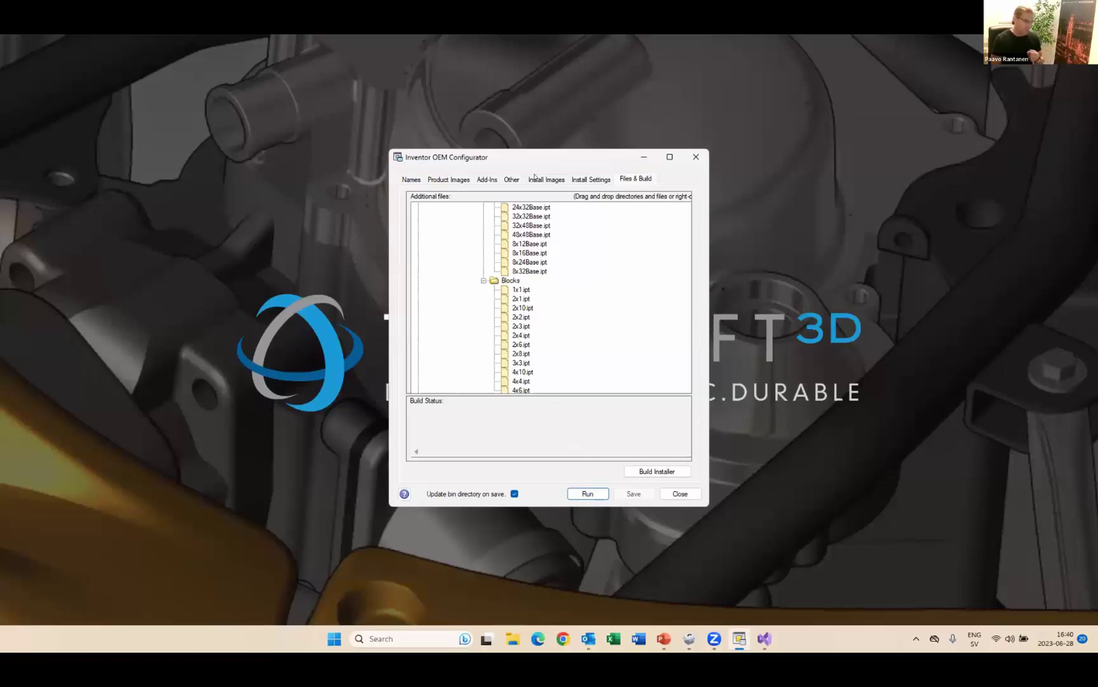
click(534, 177)
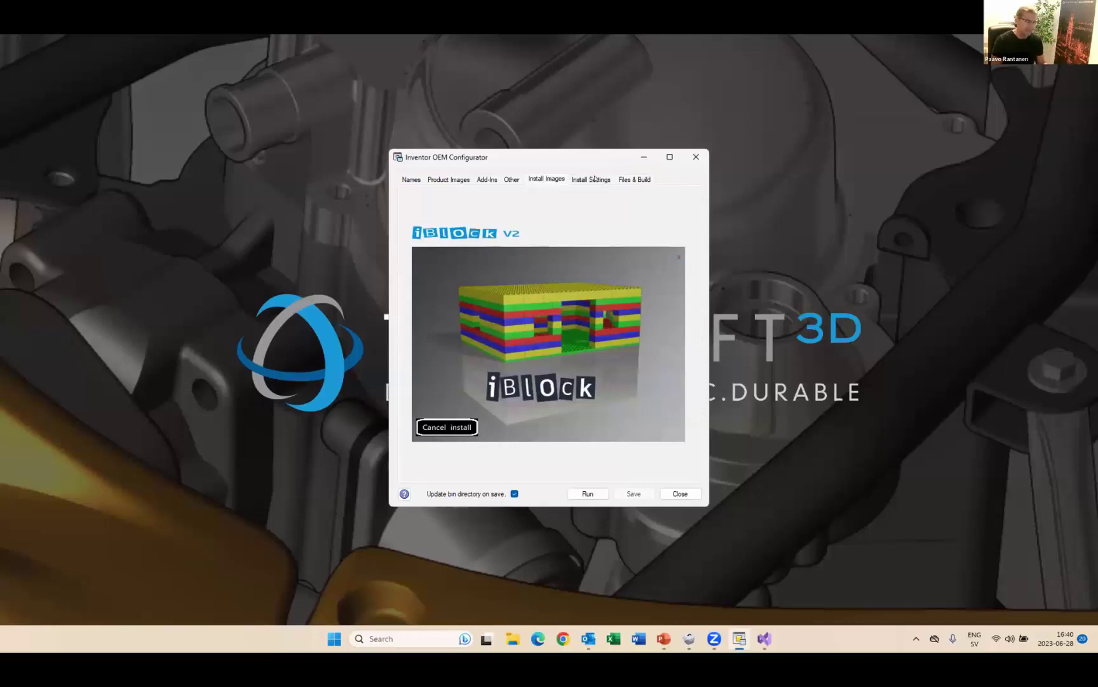
click(593, 179)
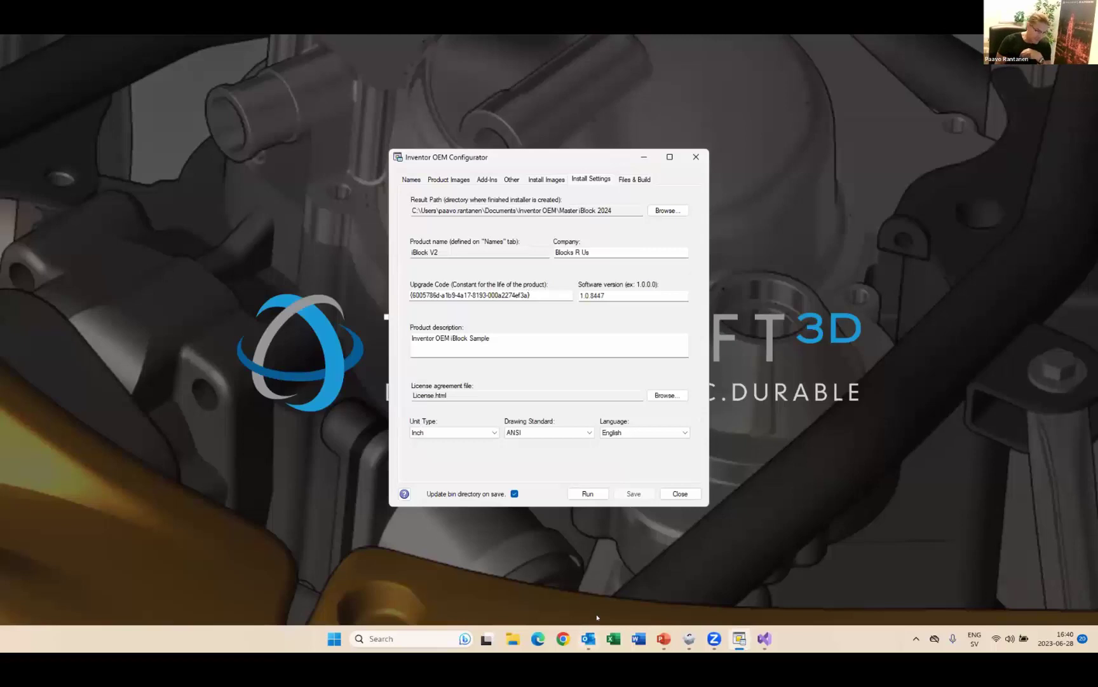
click(684, 433)
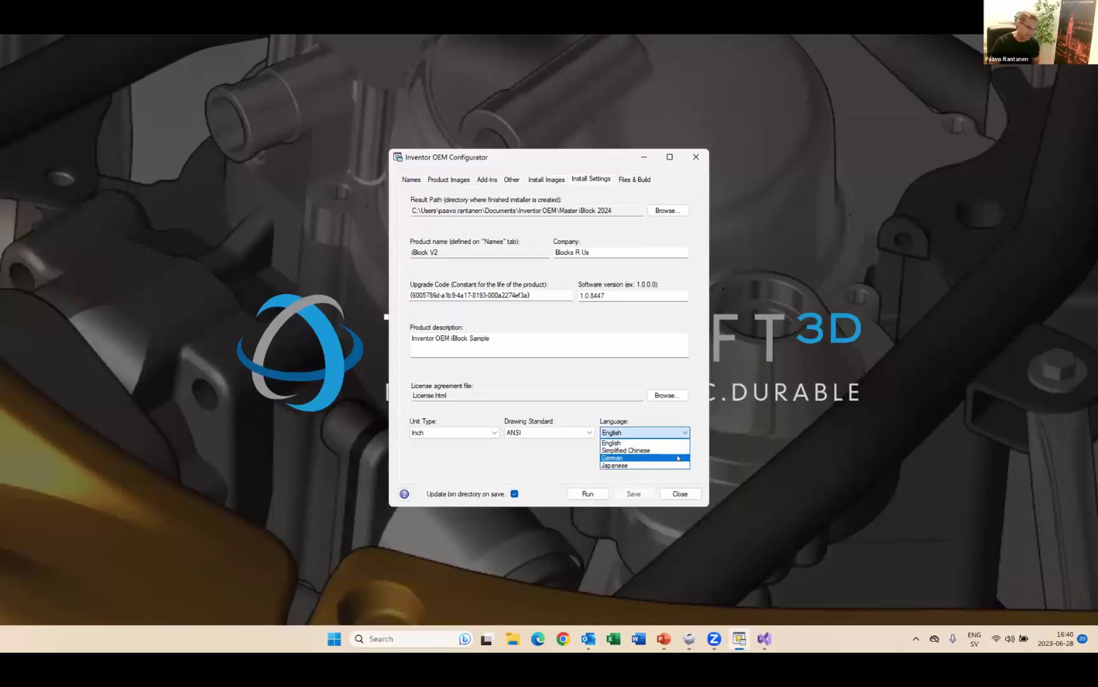
key(Up)
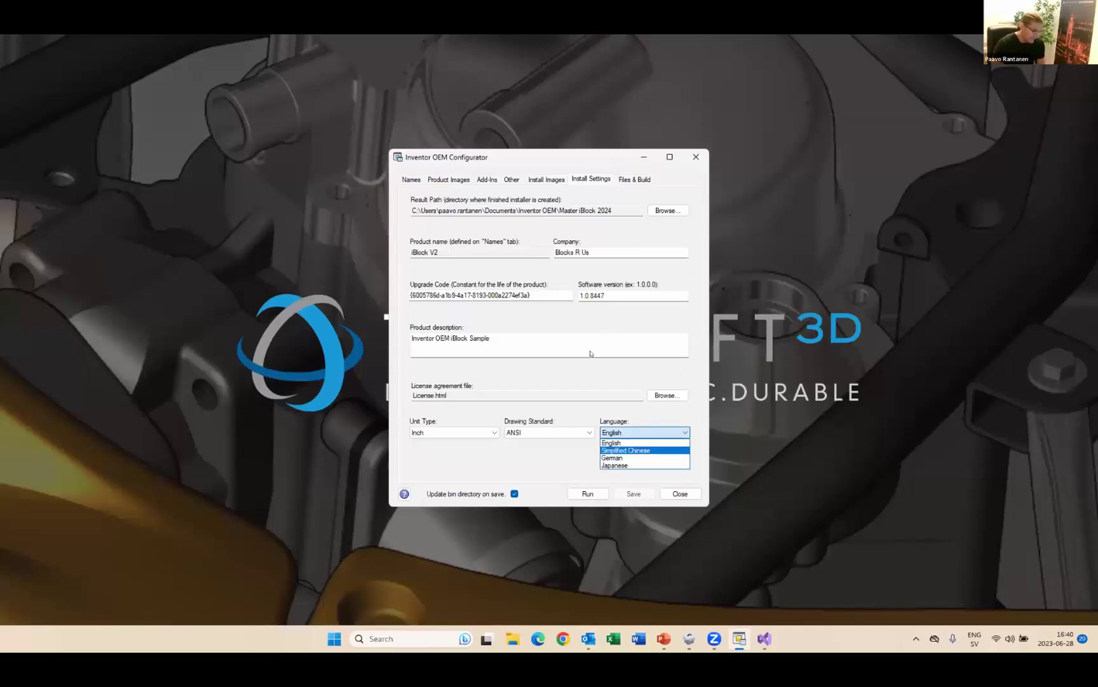
key(Escape)
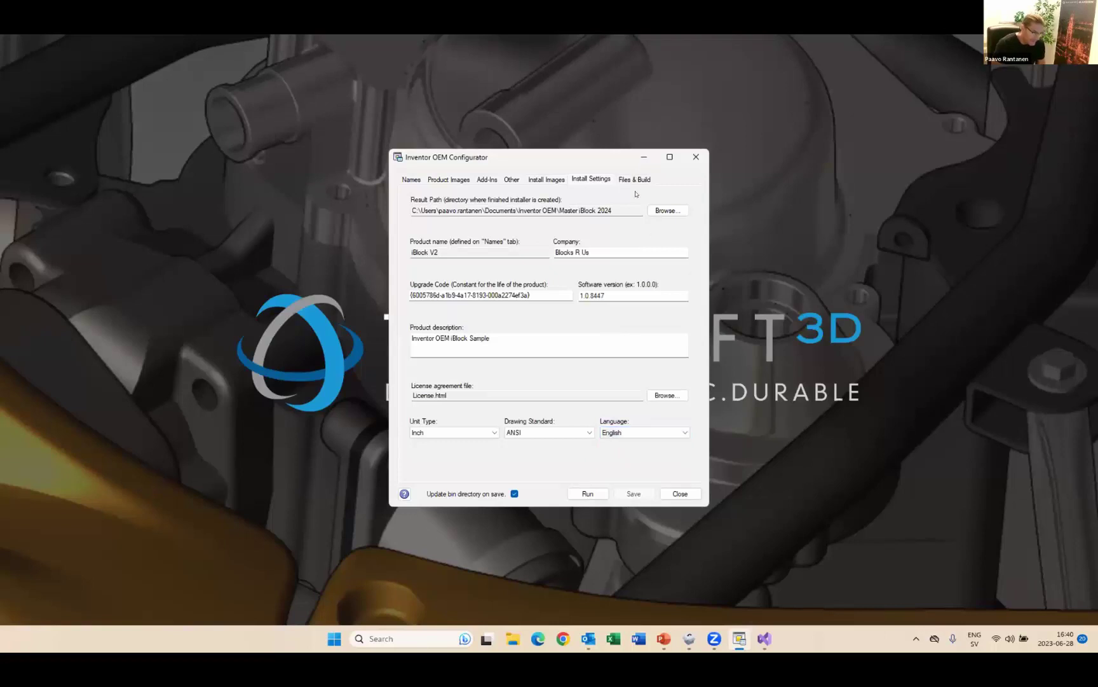
click(635, 180)
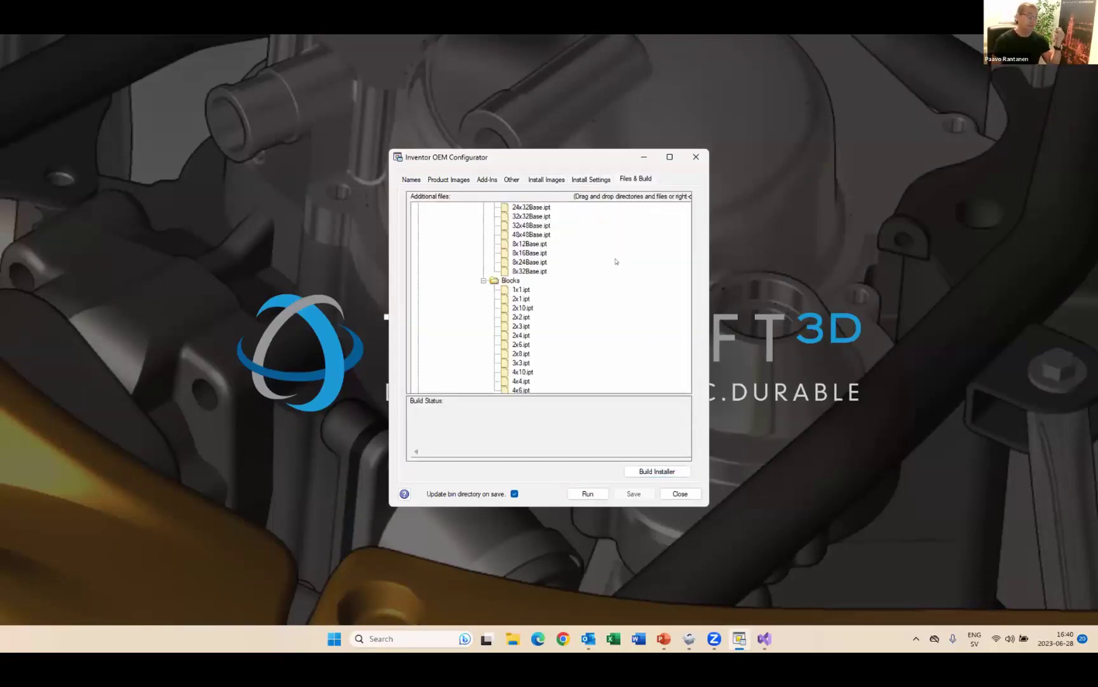
- Copy the Result Path from the Install Settings page
click(591, 178)
drag(626, 211, 431, 220)
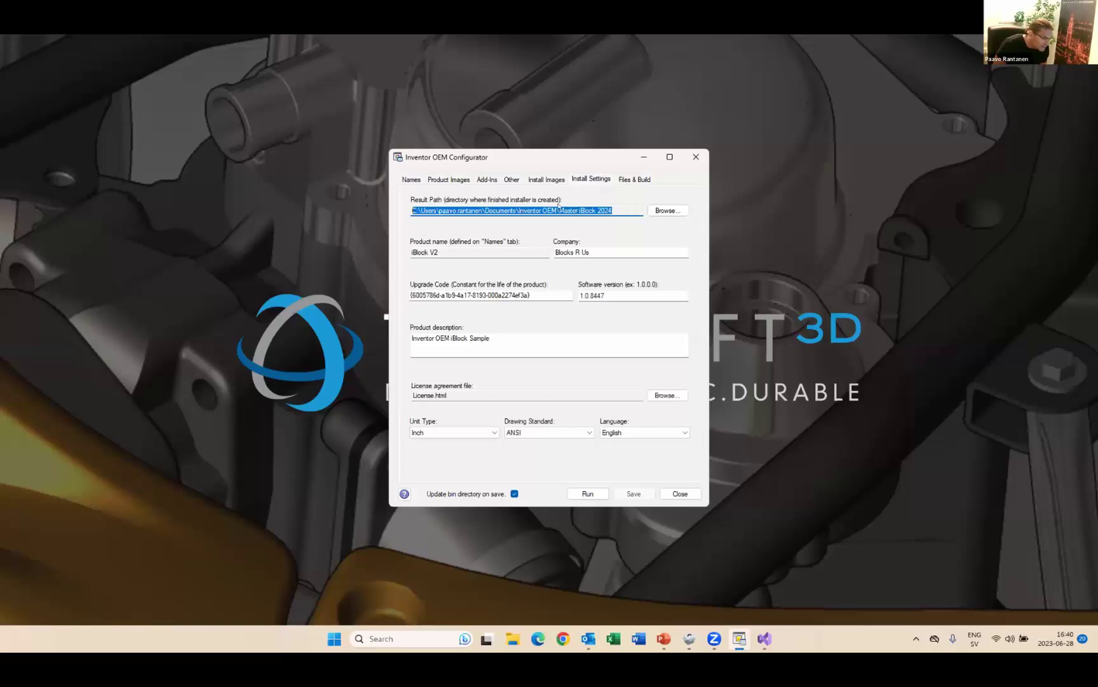
right_click(558, 207)
click(610, 242)
- Go to the copied installer output path in File Explorer and open x64_English
click(518, 634)
click(584, 230)
key(ctrl+v)
key(Return)
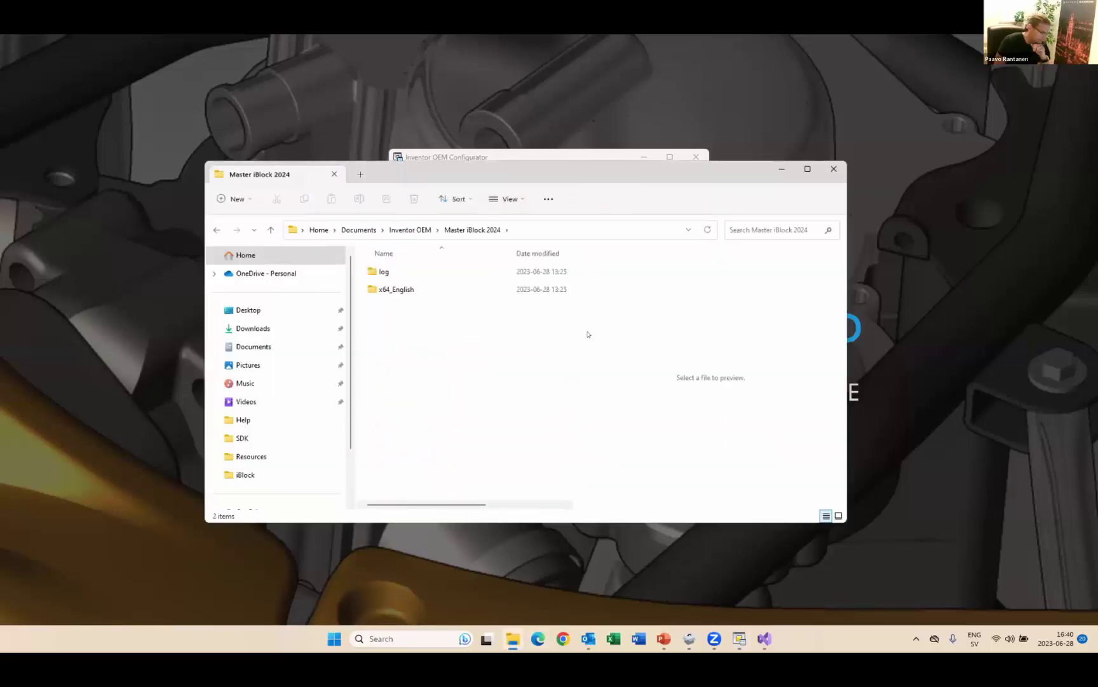
double_click(421, 289)
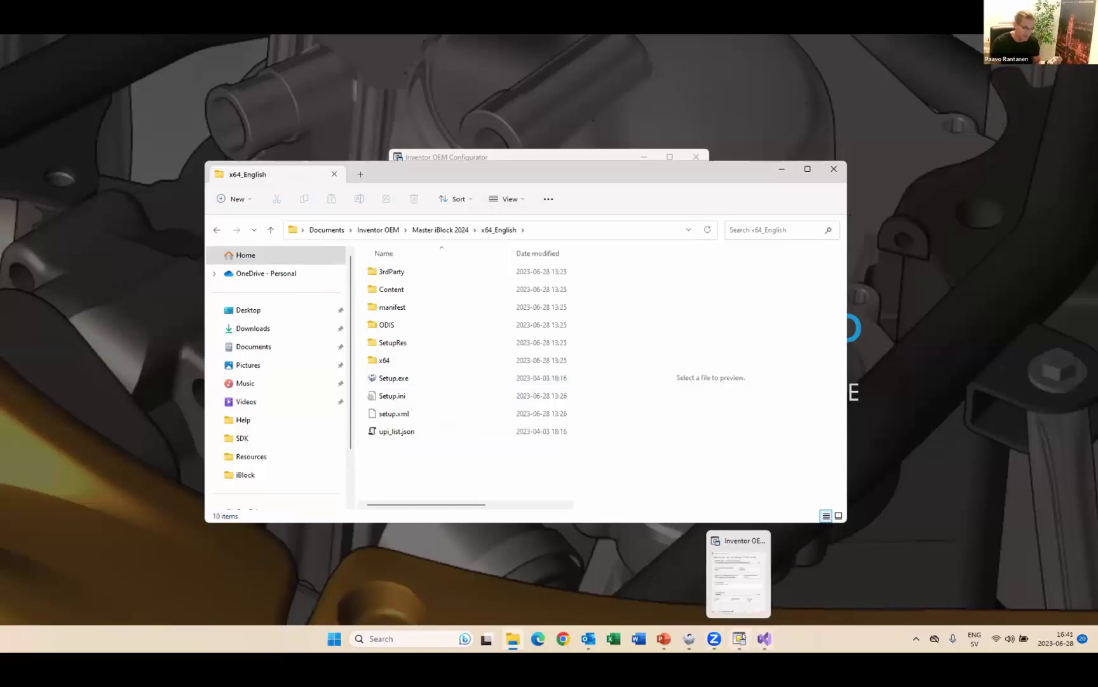
- In the iBlock V2 Installer, agree to the Terms of Use and continue to the install location
click(689, 644)
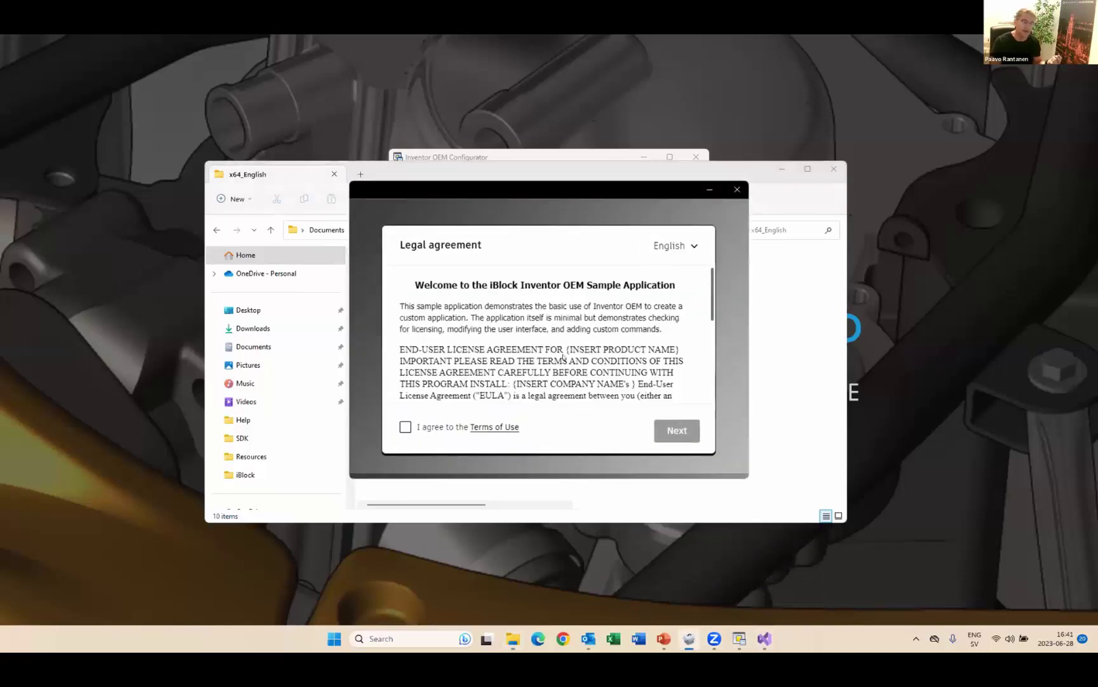
click(782, 170)
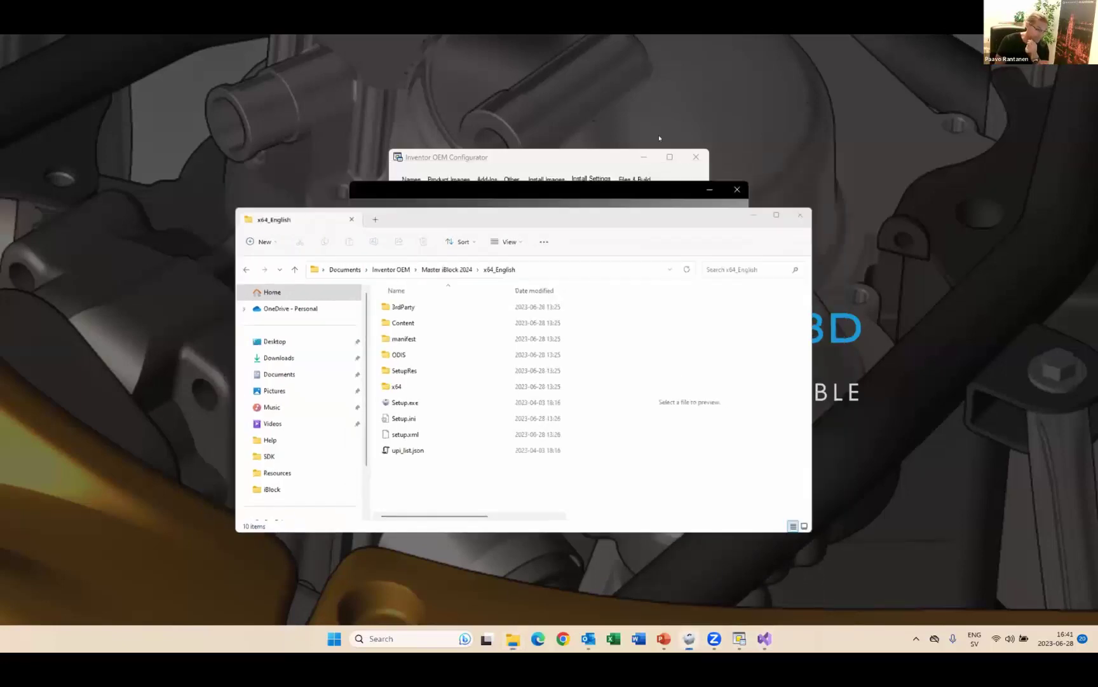
click(642, 159)
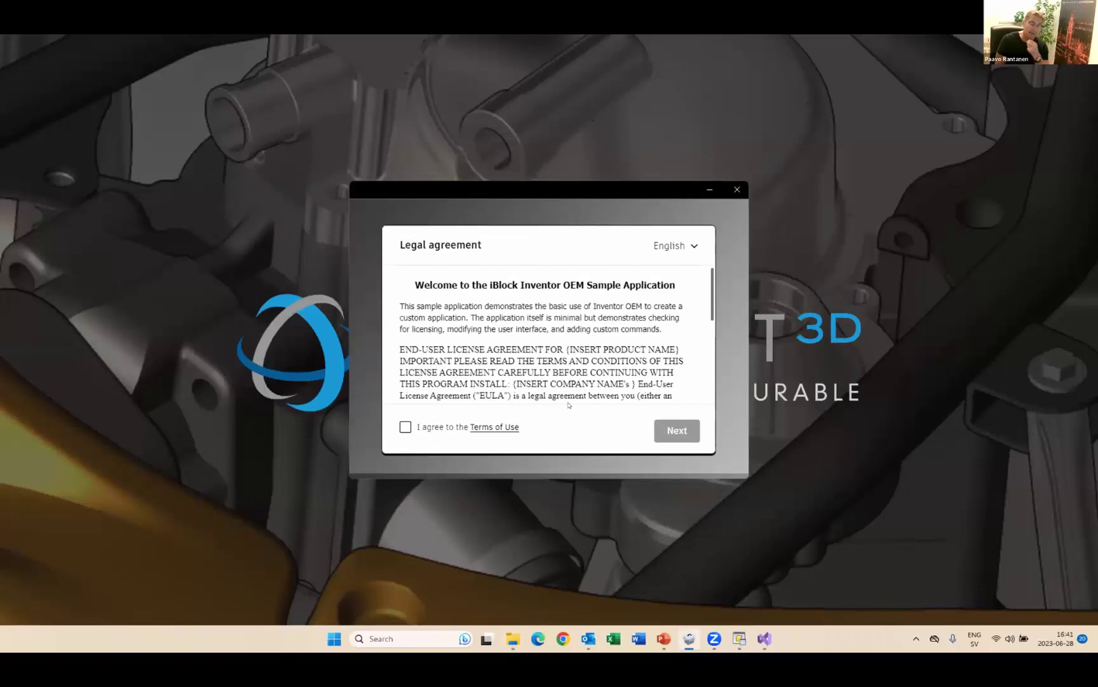
click(405, 427)
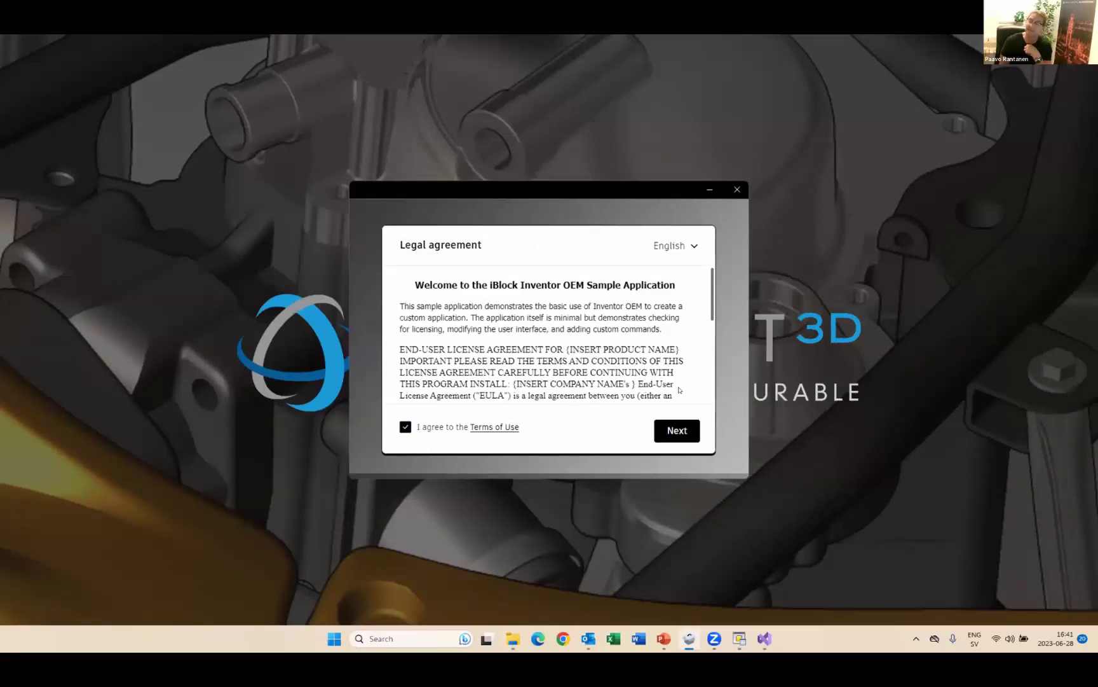
click(678, 432)
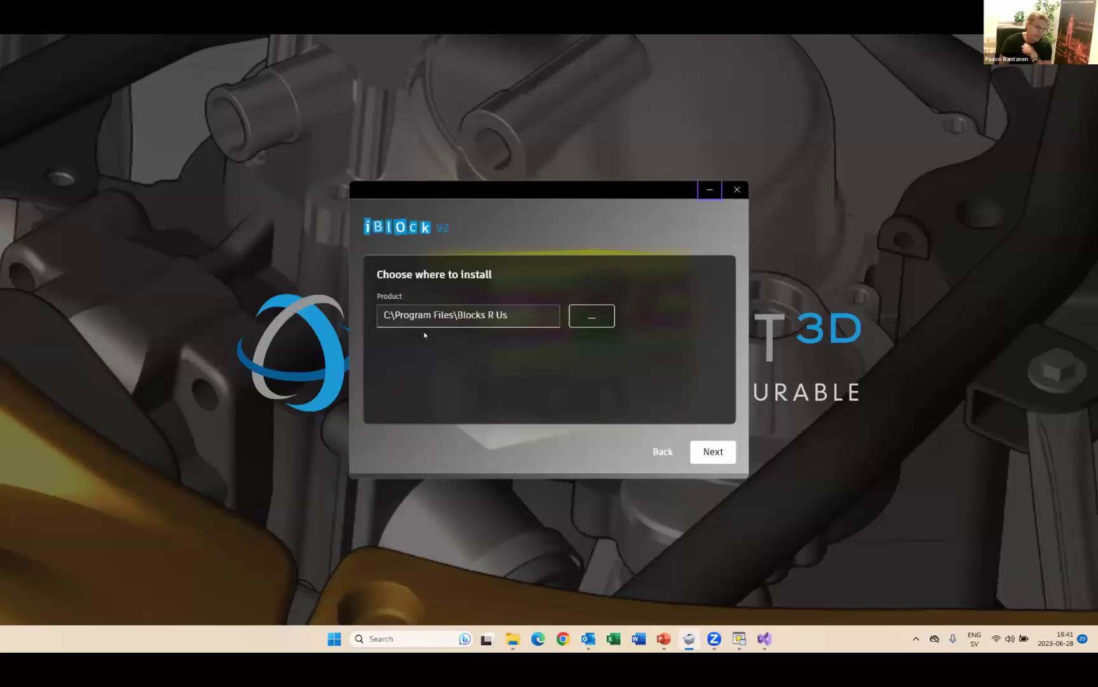